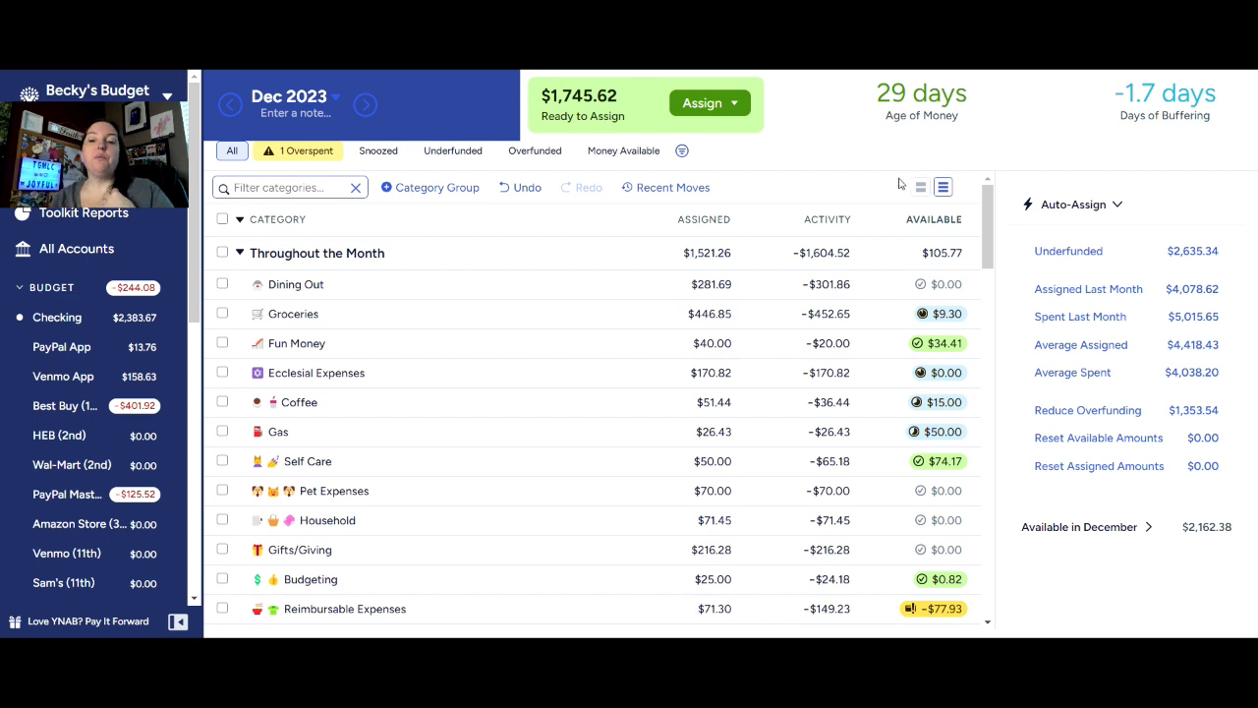
{"action": "scroll", "coordinate": [278, 302], "scroll_direction": "down", "scroll_amount": 1}
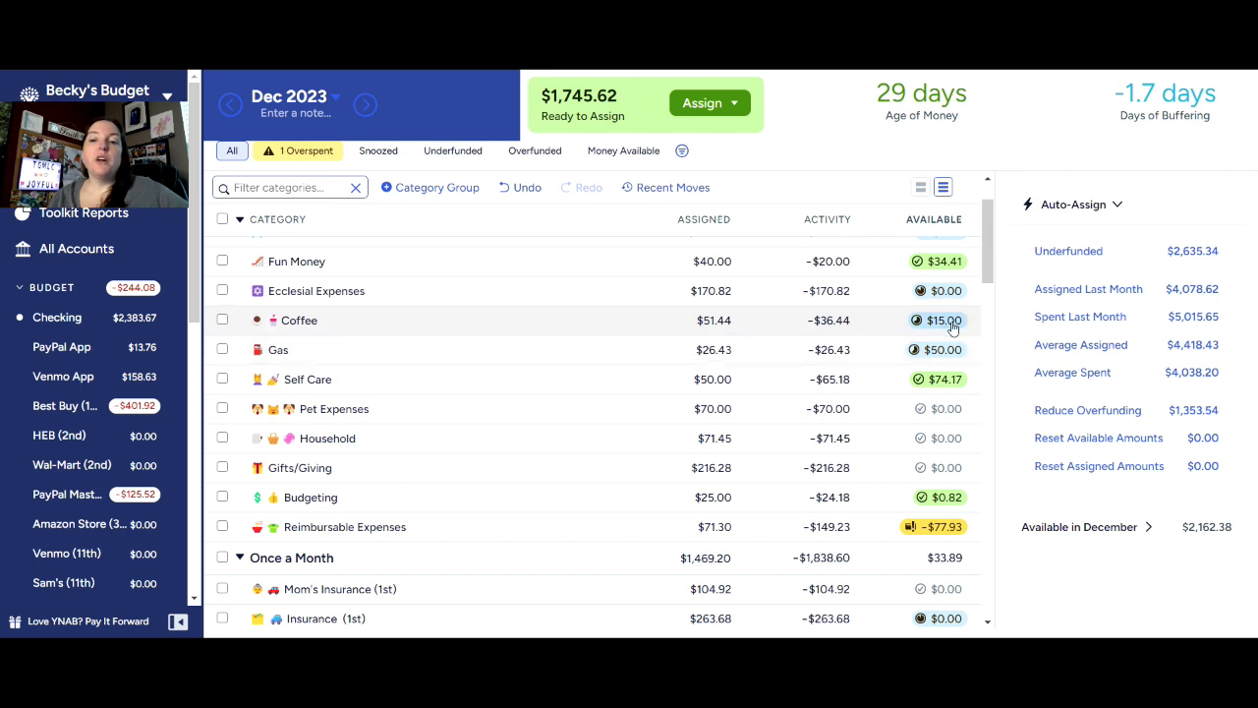
{"action": "mouse_move", "coordinate": [955, 324]}
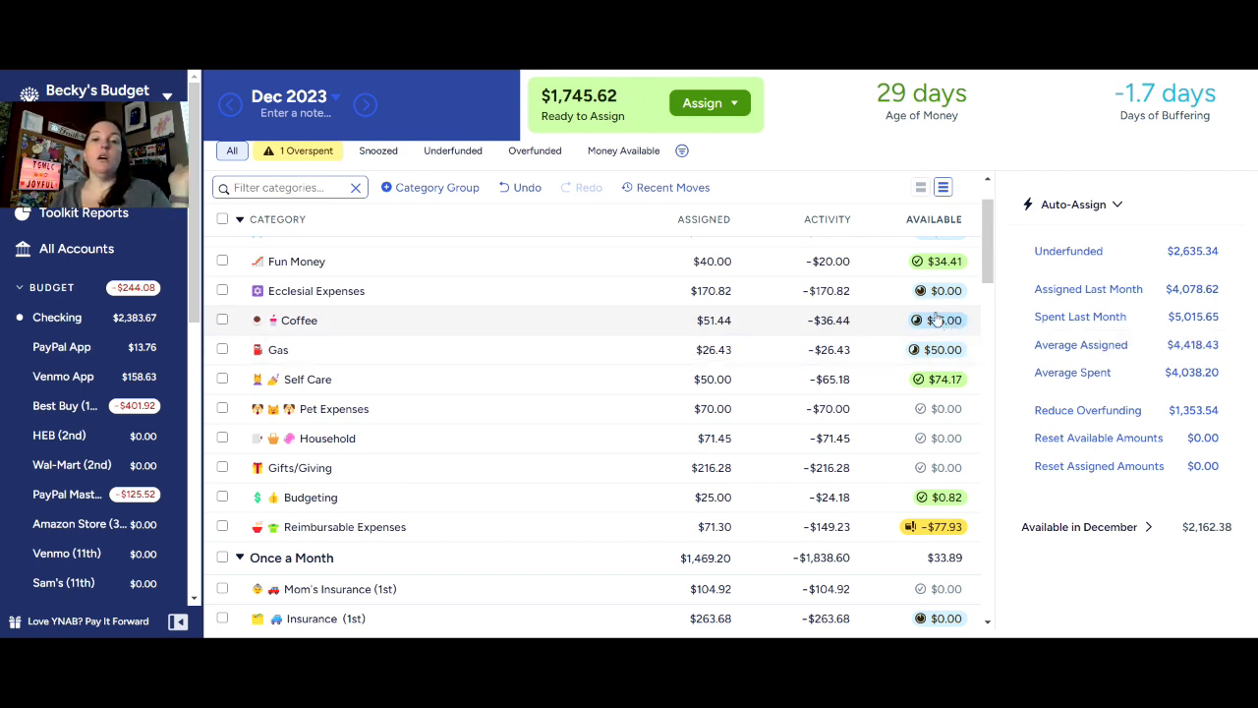
{"action": "scroll", "coordinate": [936, 312], "scroll_direction": "up", "scroll_amount": 1}
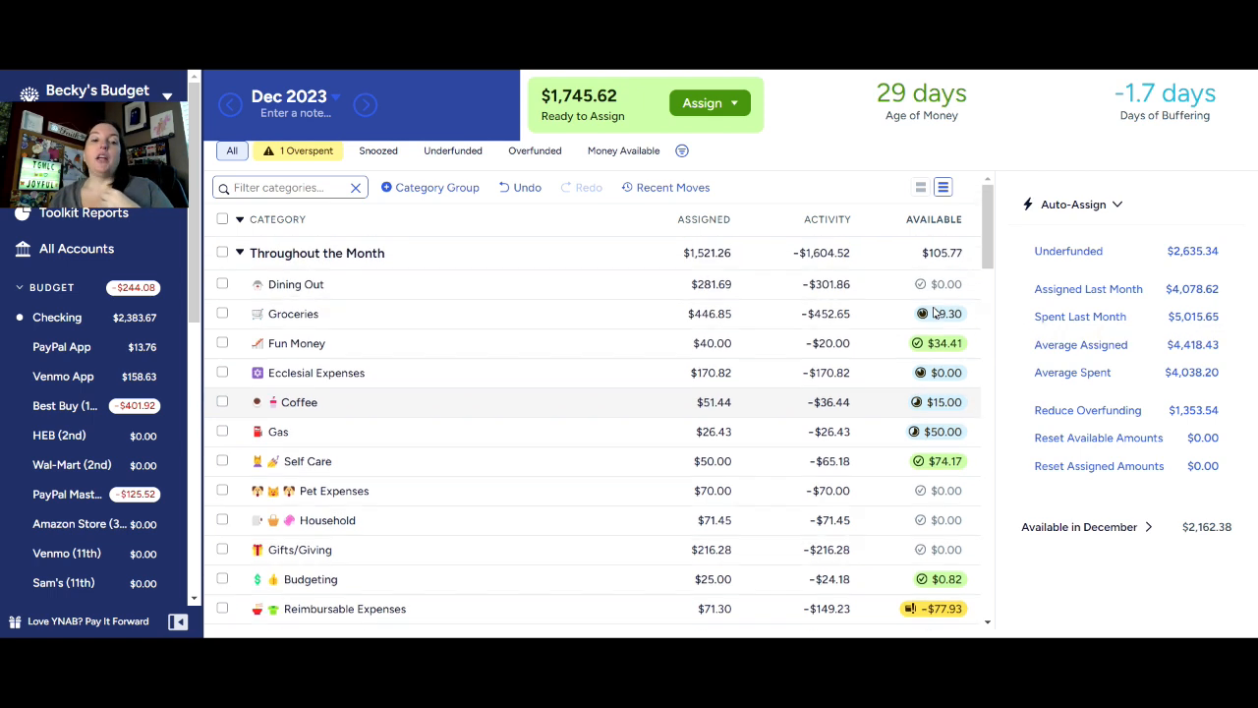
{"action": "mouse_move", "coordinate": [928, 287]}
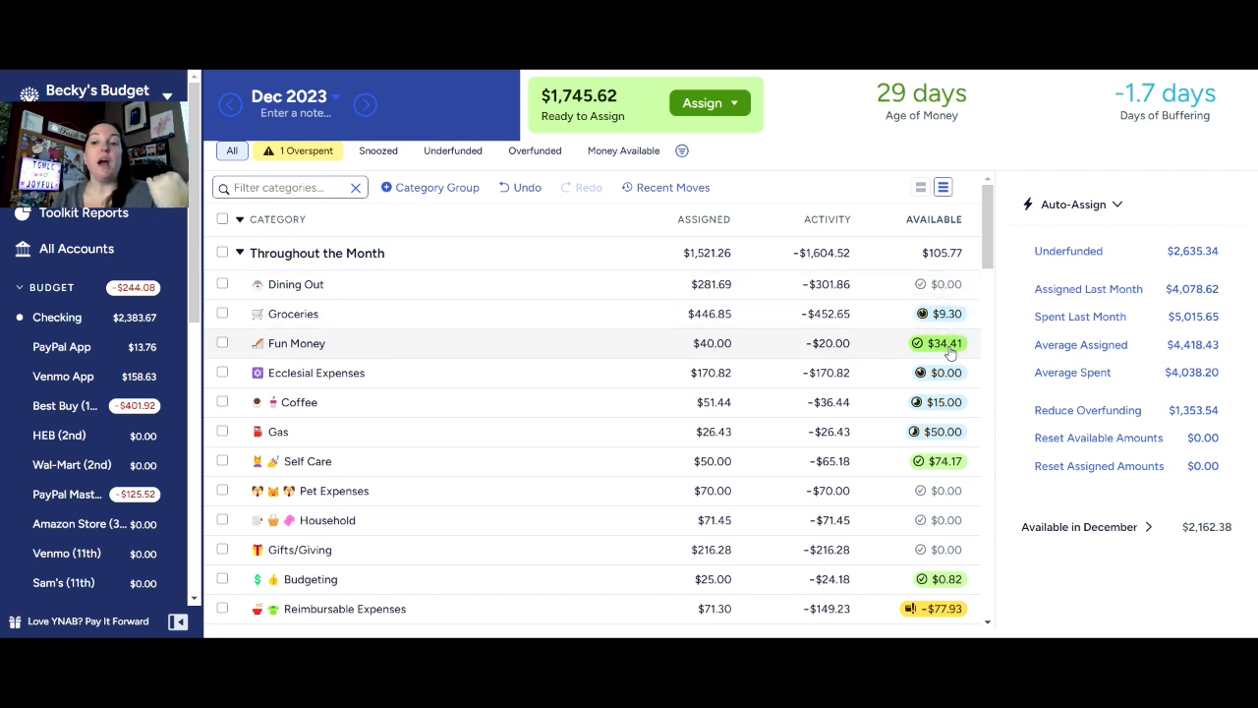
{"action": "mouse_move", "coordinate": [950, 352]}
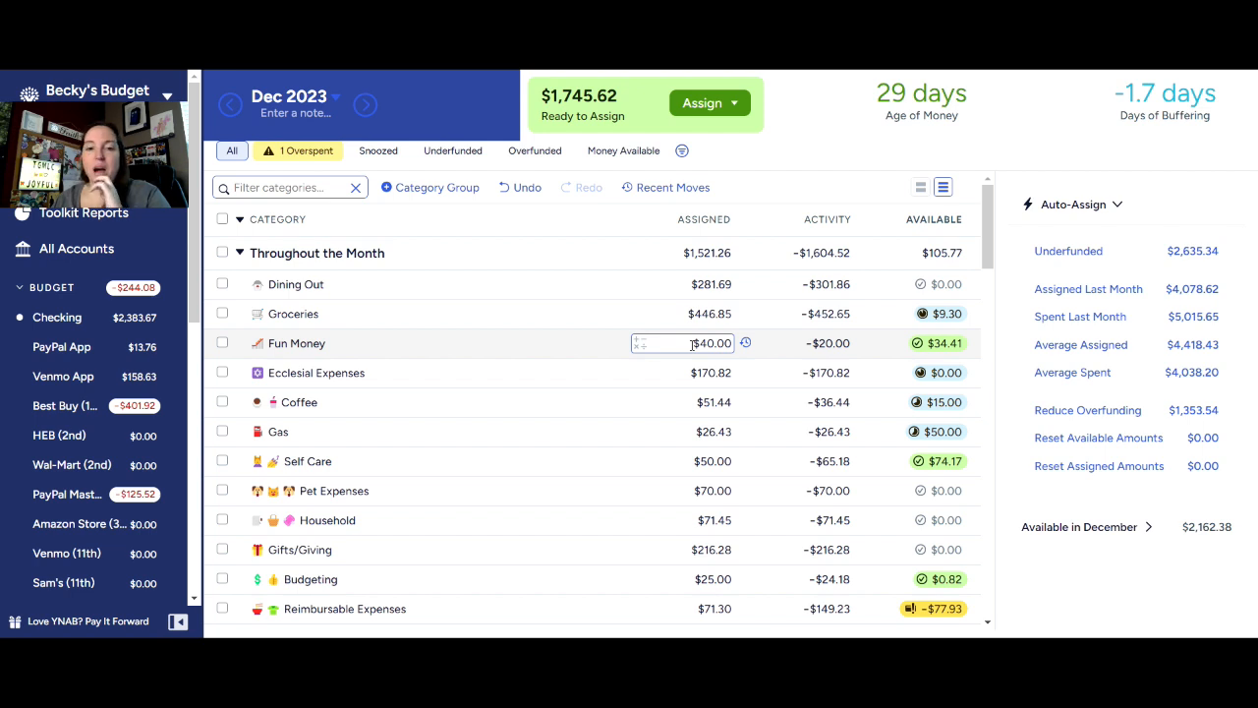
Add $40 to the amount assigned to Dining Out and $100 to the amount assigned to Groceries for December 2023.
{"action": "left_click", "coordinate": [706, 284]}
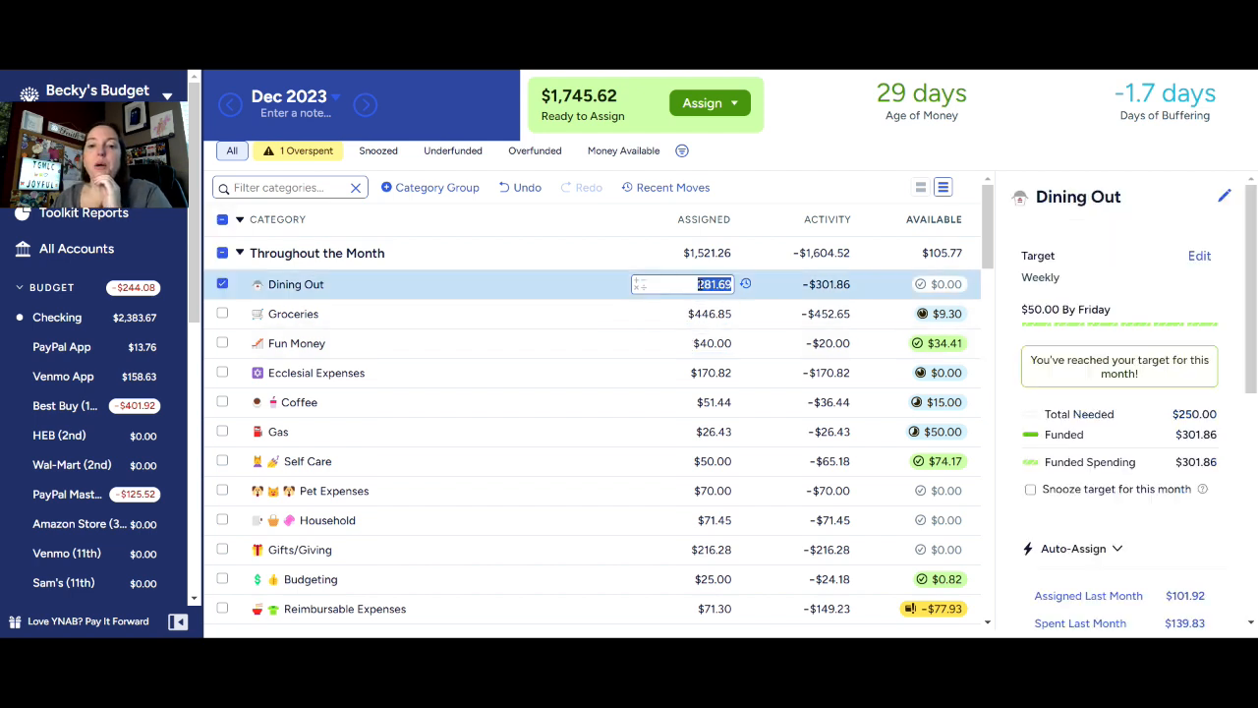
{"action": "key", "text": "Right"}
{"action": "type", "text": "+40"}
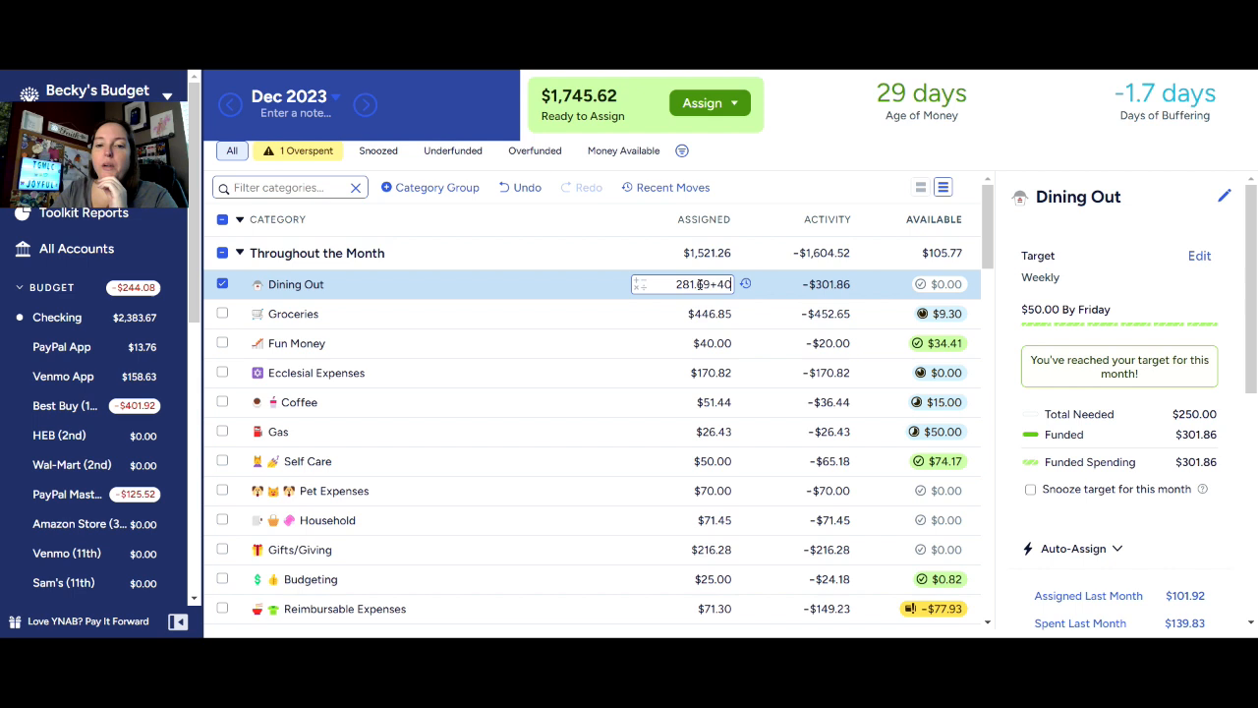
{"action": "key", "text": "Return"}
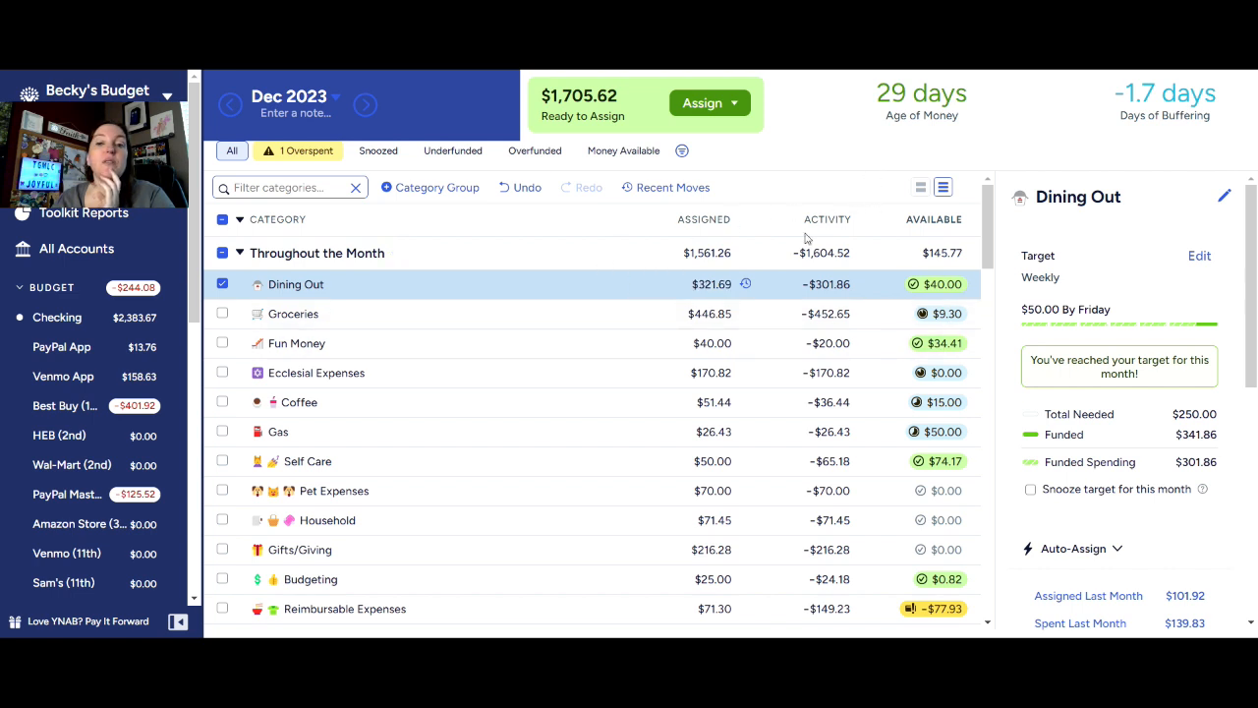
{"action": "left_click", "coordinate": [696, 314]}
{"action": "type", "text": "+100"}
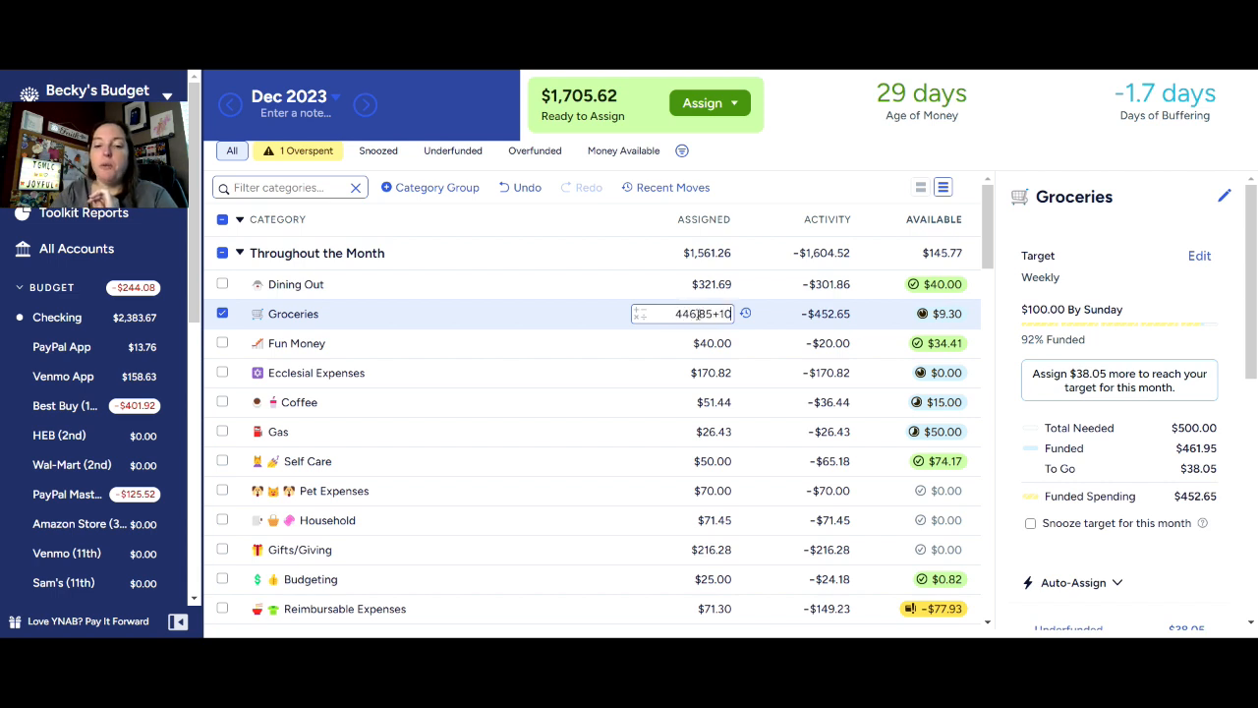
{"action": "key", "text": "Return"}
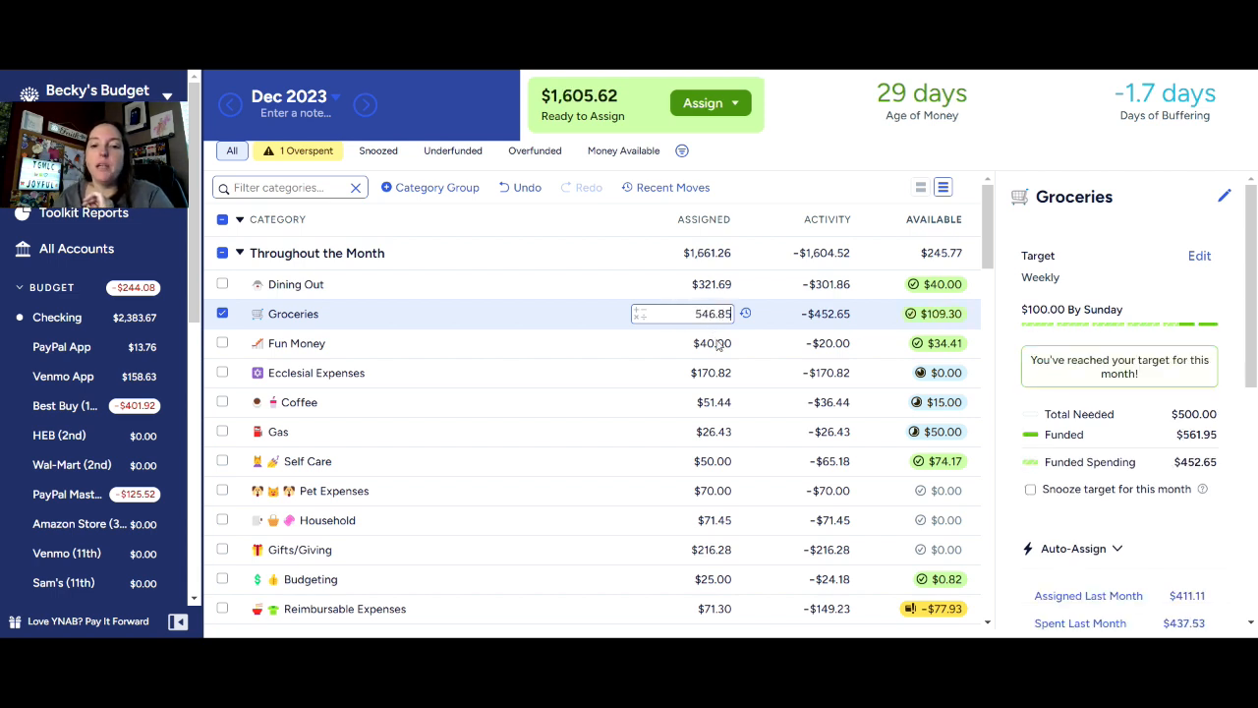
Add $10 to the December amount assigned to Fun Money, making it $50.
{"action": "left_click", "coordinate": [720, 342]}
{"action": "left_click", "coordinate": [720, 342]}
{"action": "type", "text": "+10"}
{"action": "key", "text": "Return"}
{"action": "left_click", "coordinate": [720, 374]}
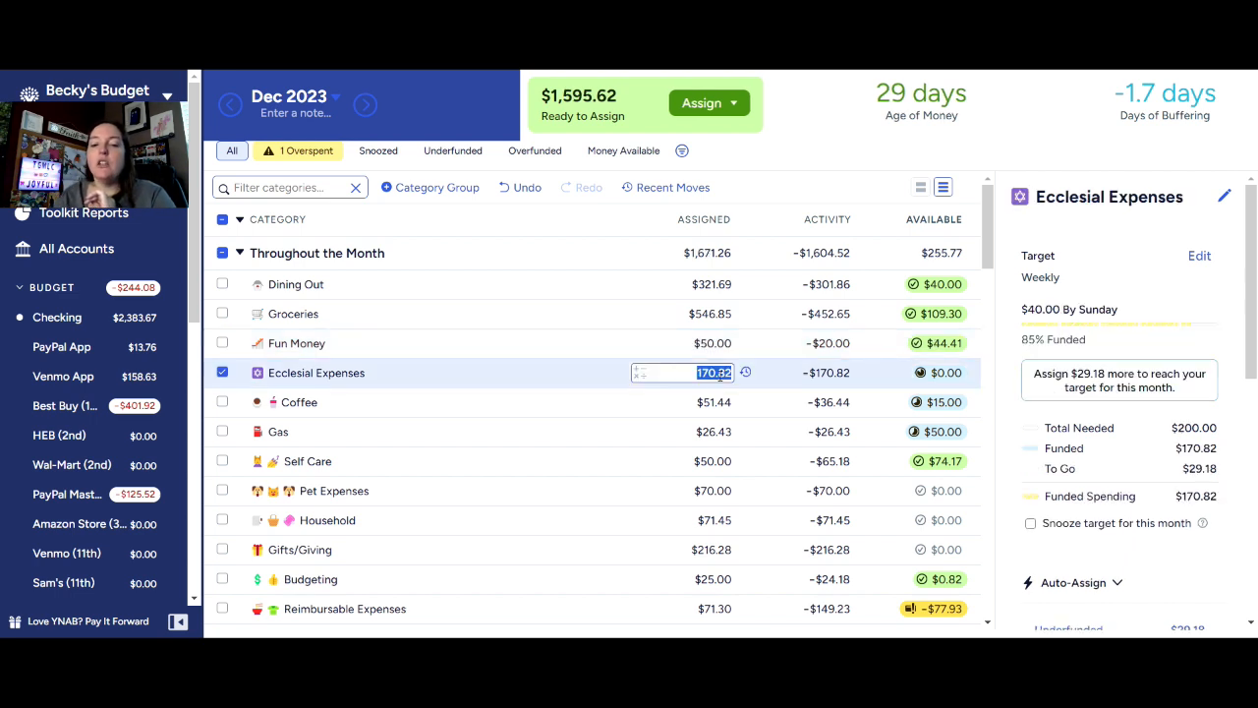
{"action": "left_click", "coordinate": [880, 161]}
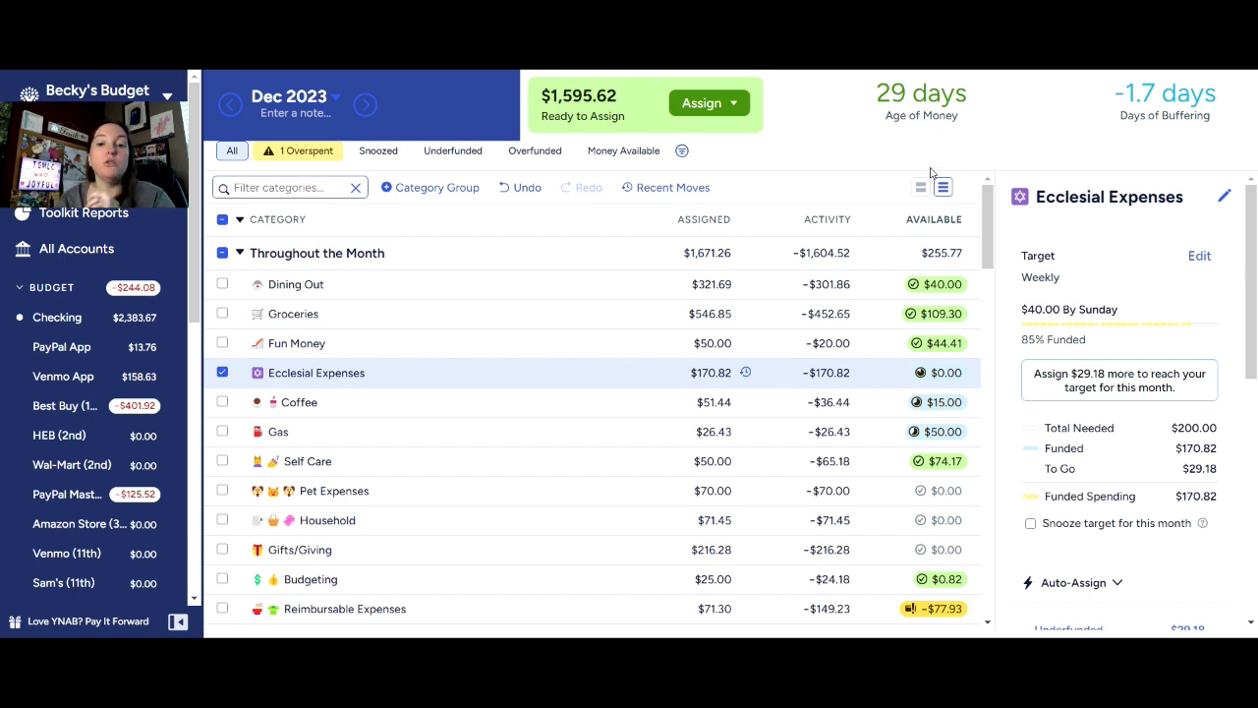
{"action": "left_click", "coordinate": [221, 373]}
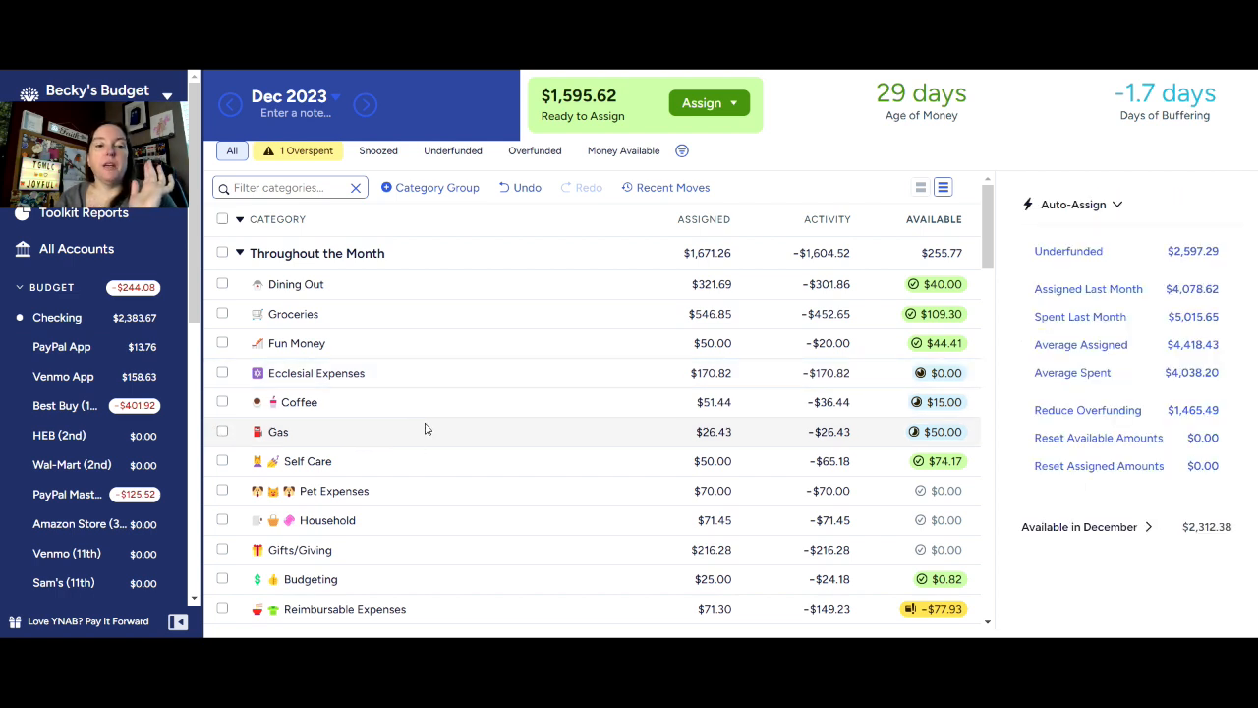
Add $15 to the December amount assigned to Coffee and deselect the category.
{"action": "scroll", "coordinate": [427, 428], "scroll_direction": "down", "scroll_amount": 1}
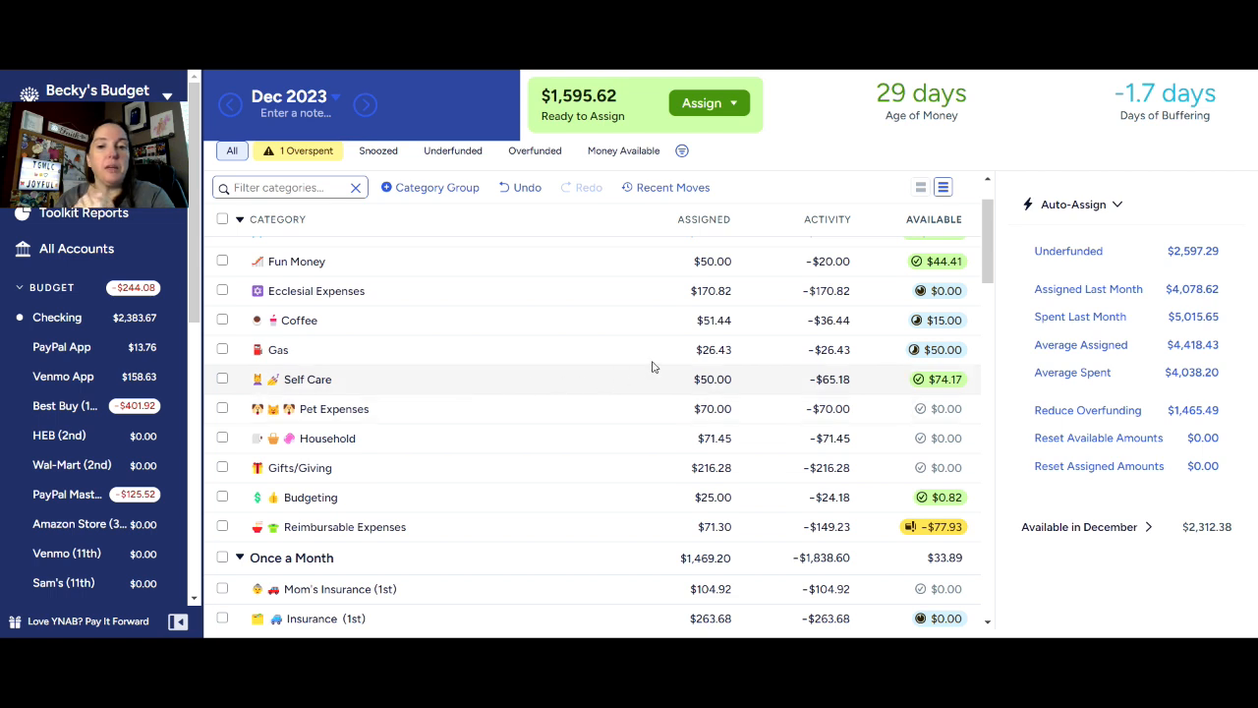
{"action": "left_click", "coordinate": [713, 320]}
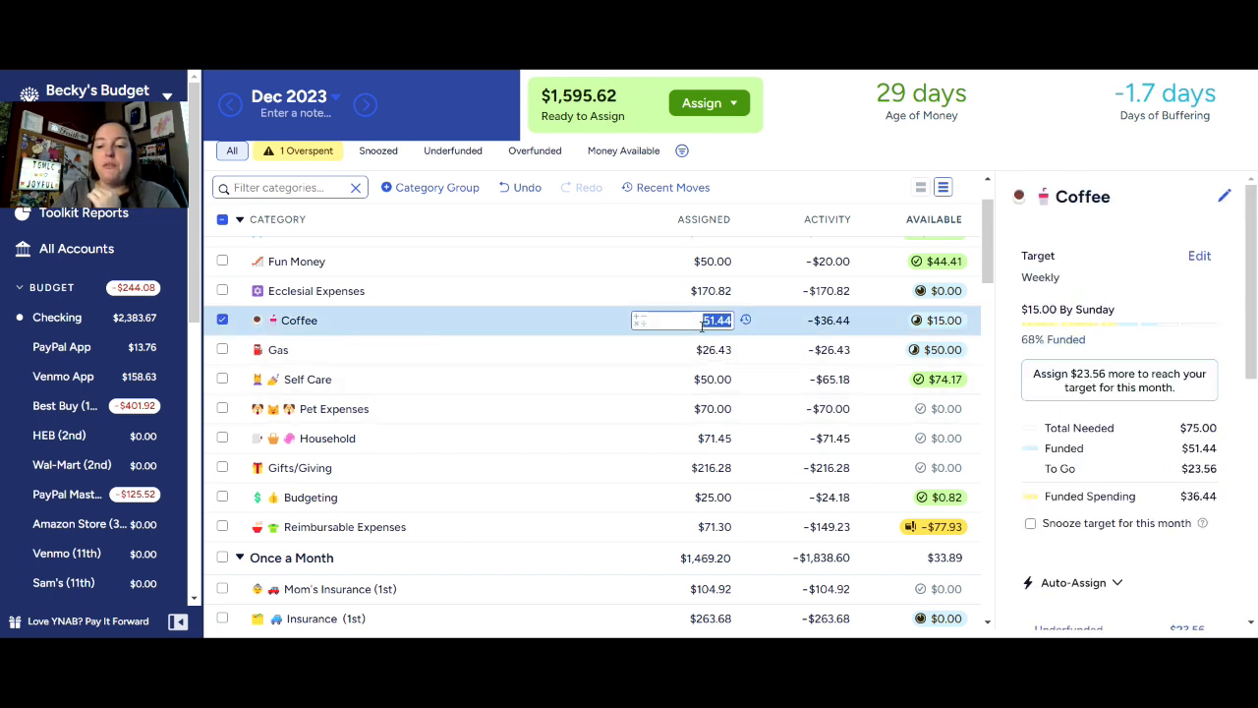
{"action": "key", "text": "Right"}
{"action": "type", "text": "+15"}
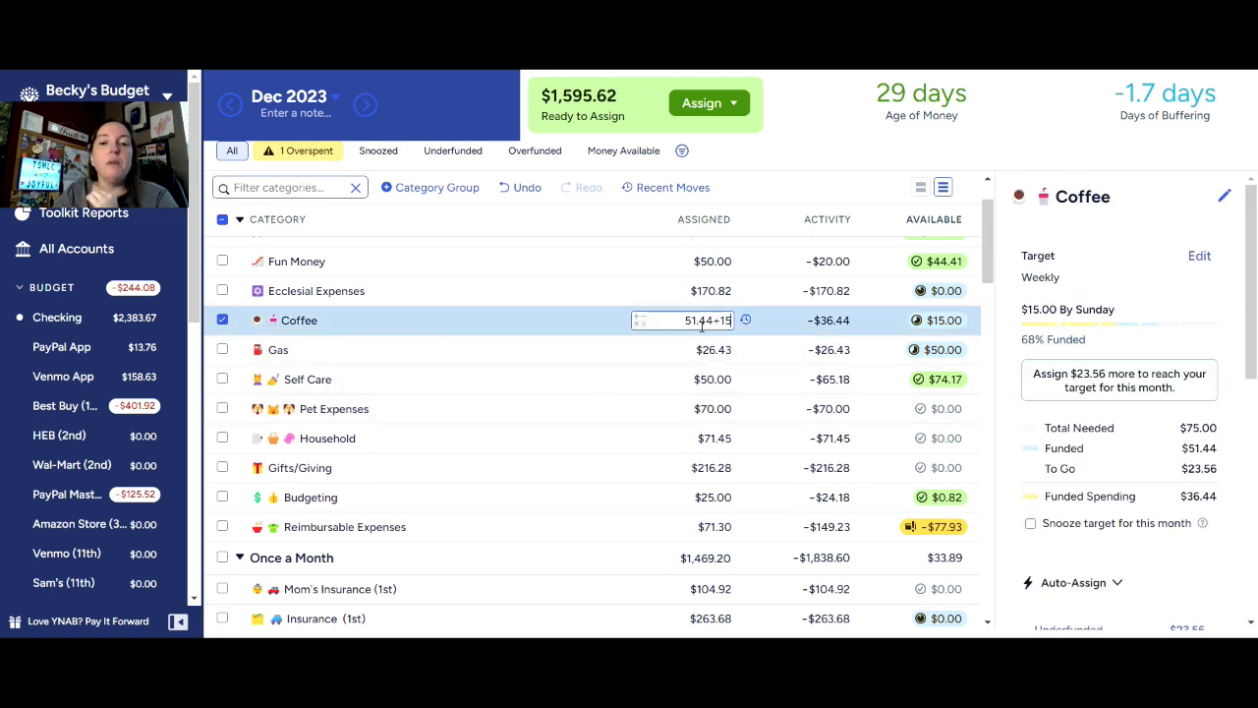
{"action": "key", "text": "Return"}
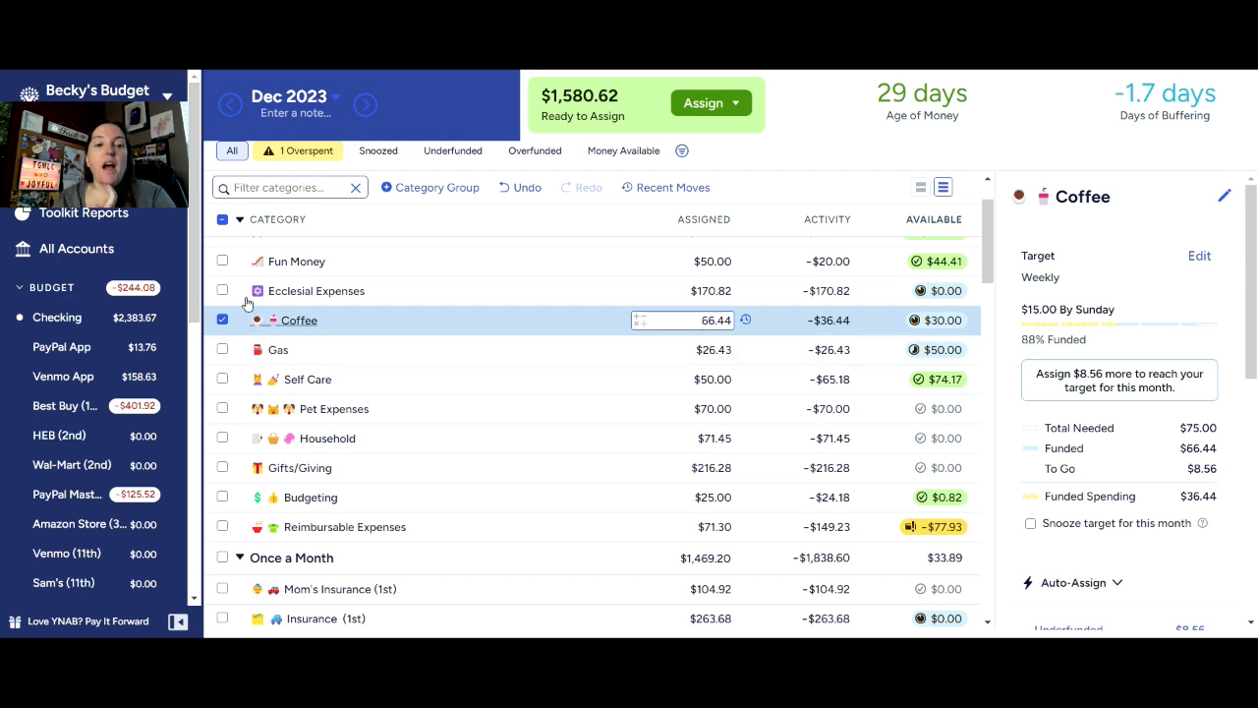
{"action": "left_click", "coordinate": [225, 331]}
{"action": "left_click", "coordinate": [225, 330]}
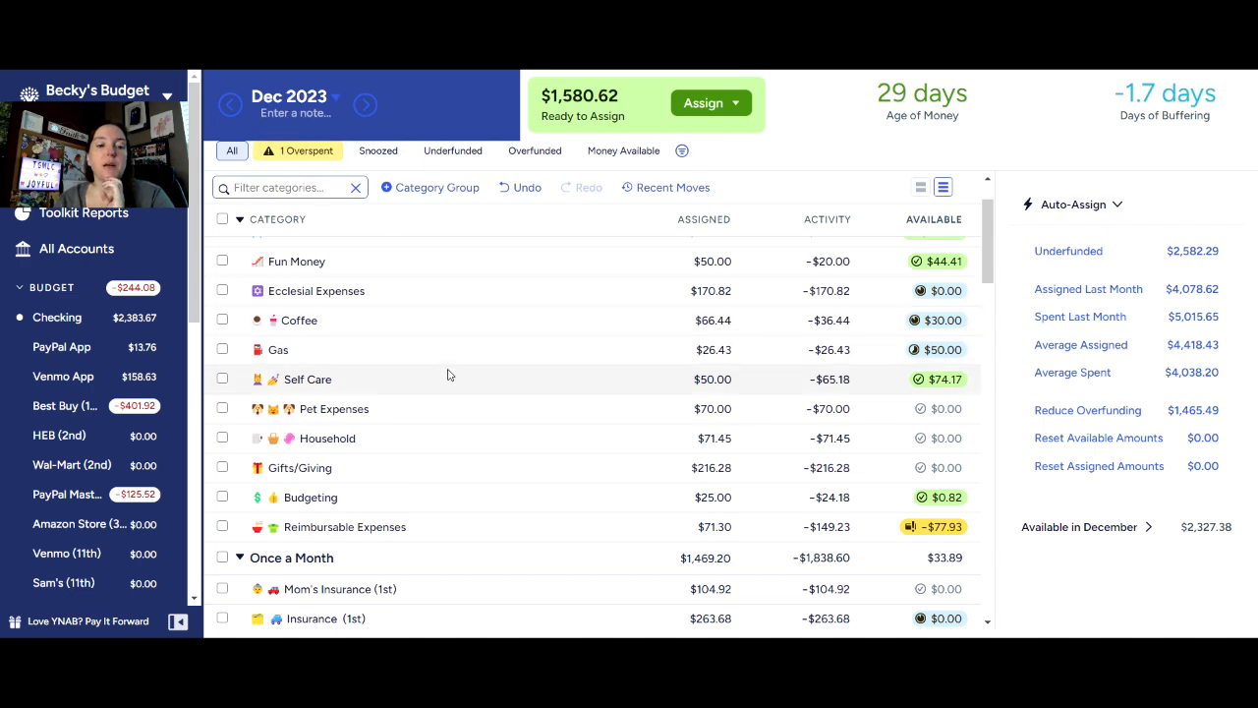
Assign $548.26 to Rent/Phone/Propane/Electric (EOM) for December and deselect the category.
{"action": "scroll", "coordinate": [450, 398], "scroll_direction": "down", "scroll_amount": 1}
{"action": "scroll", "coordinate": [450, 401], "scroll_direction": "down", "scroll_amount": 5}
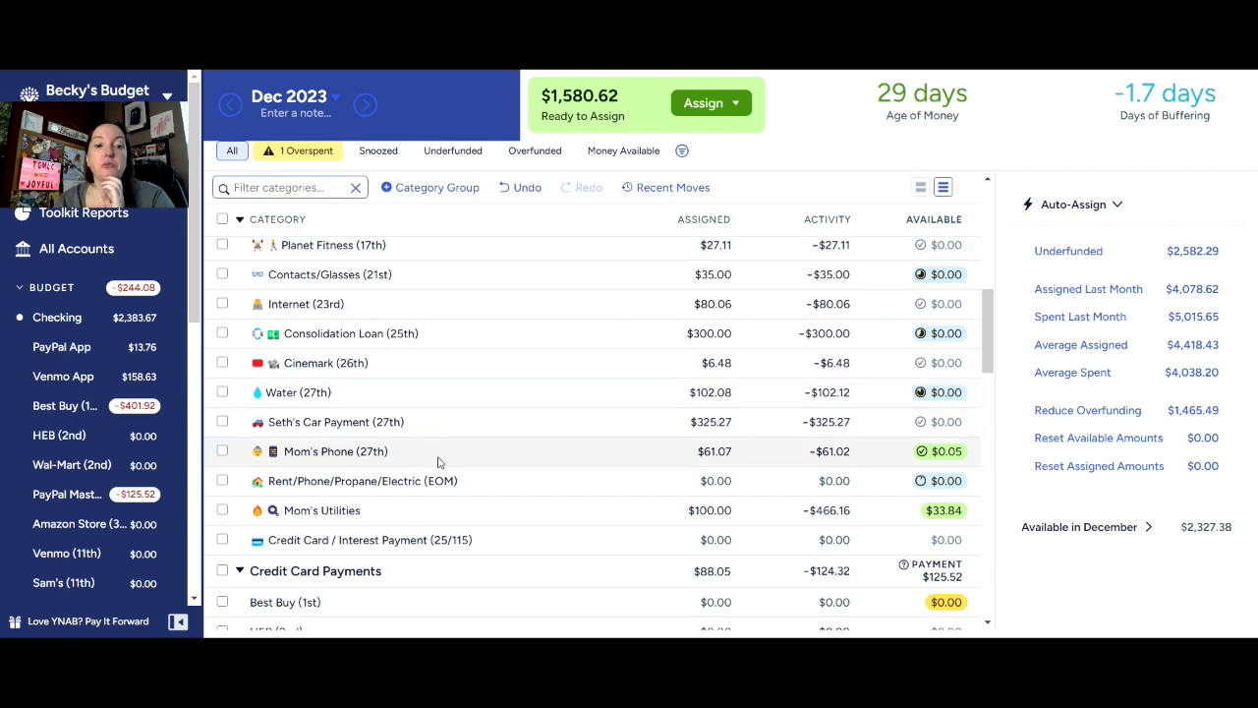
{"action": "left_click", "coordinate": [687, 482]}
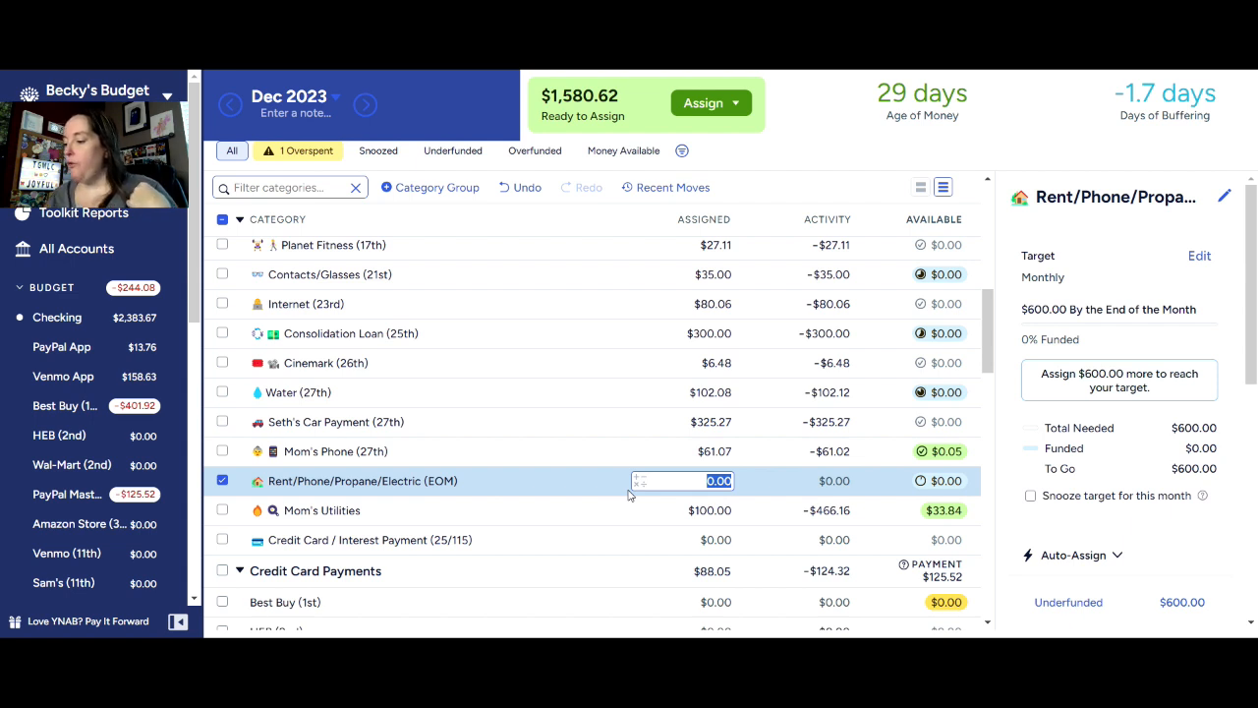
{"action": "type", "text": "548.26"}
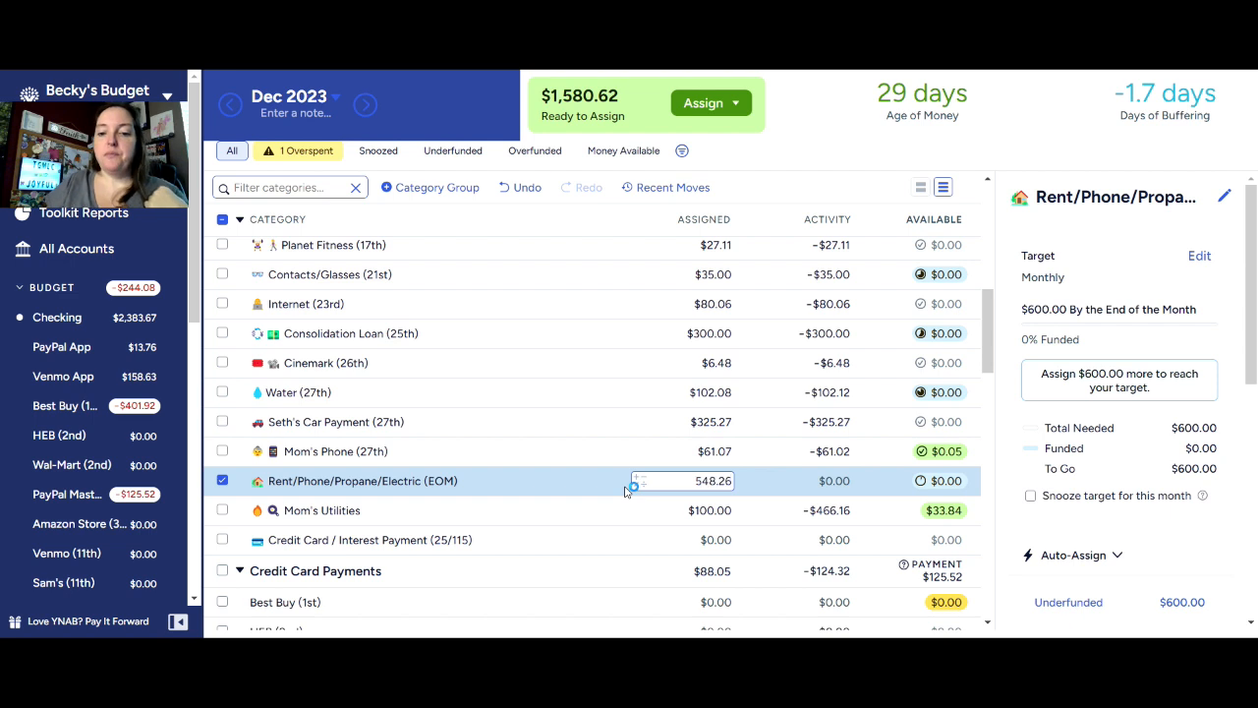
{"action": "key", "text": "Return"}
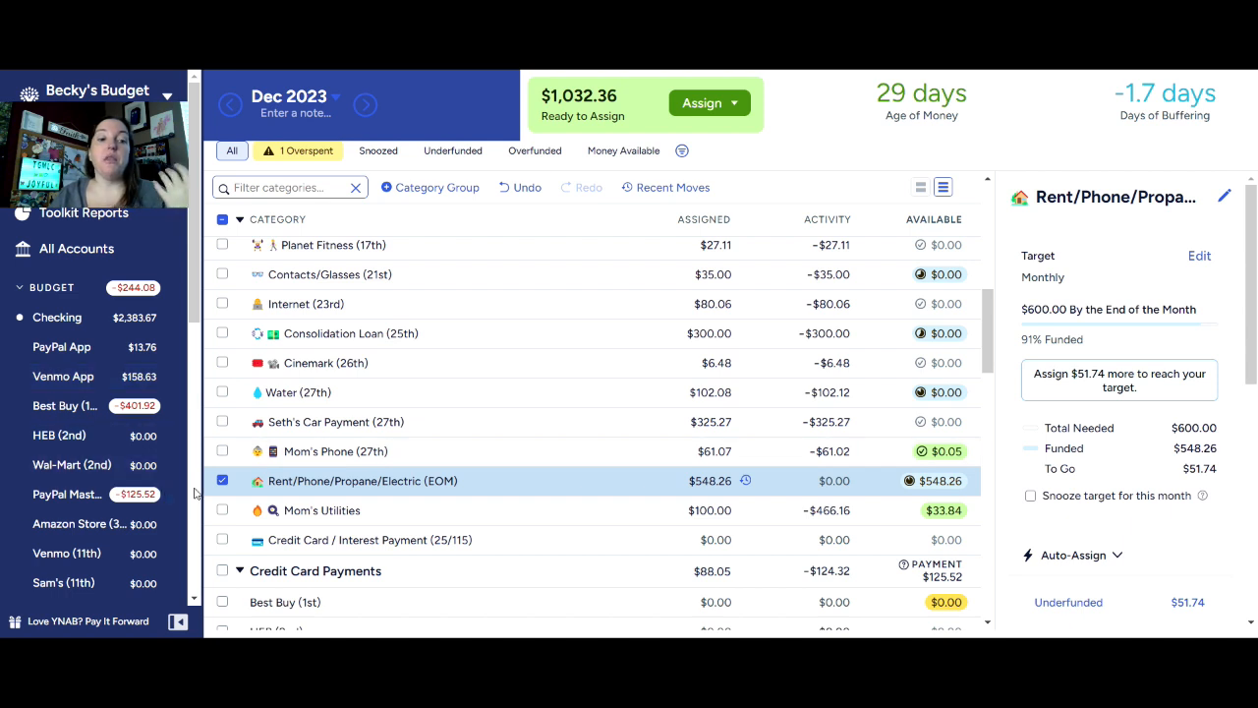
{"action": "left_click", "coordinate": [223, 481]}
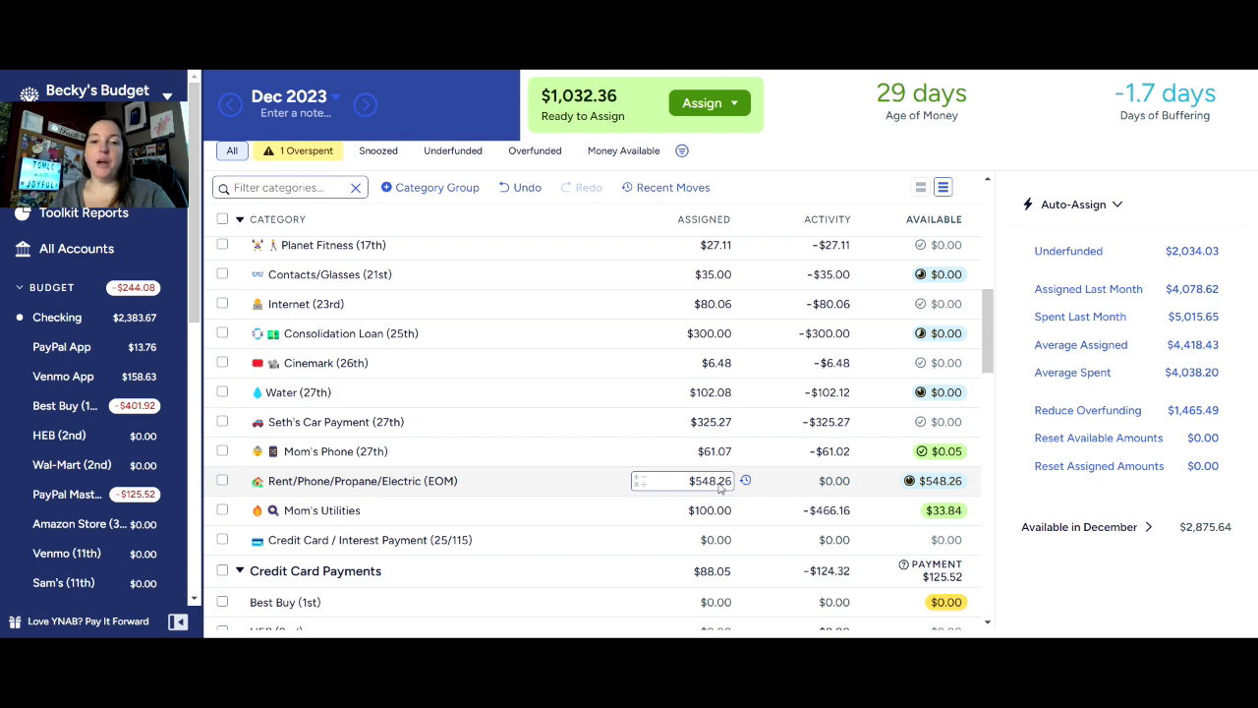
Switch to the January 2024 budget and assign $50 to Pet Expenses.
{"action": "left_click", "coordinate": [365, 105]}
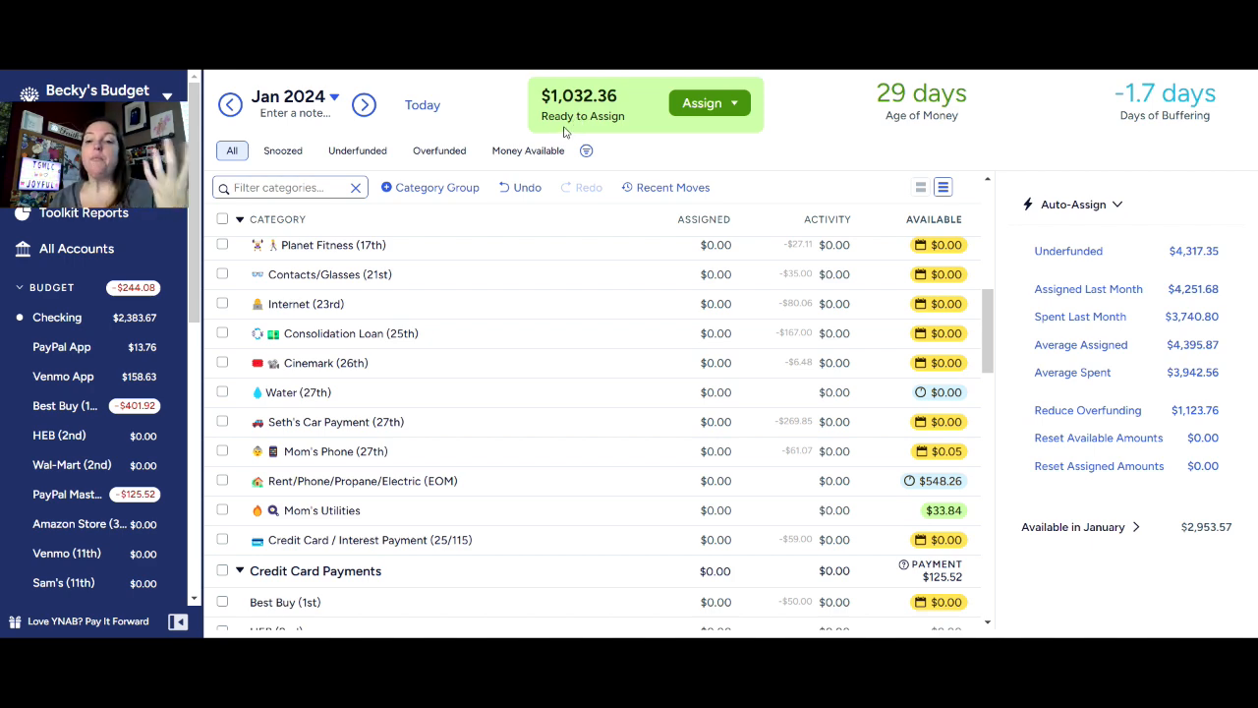
{"action": "scroll", "coordinate": [500, 314], "scroll_direction": "up", "scroll_amount": 6}
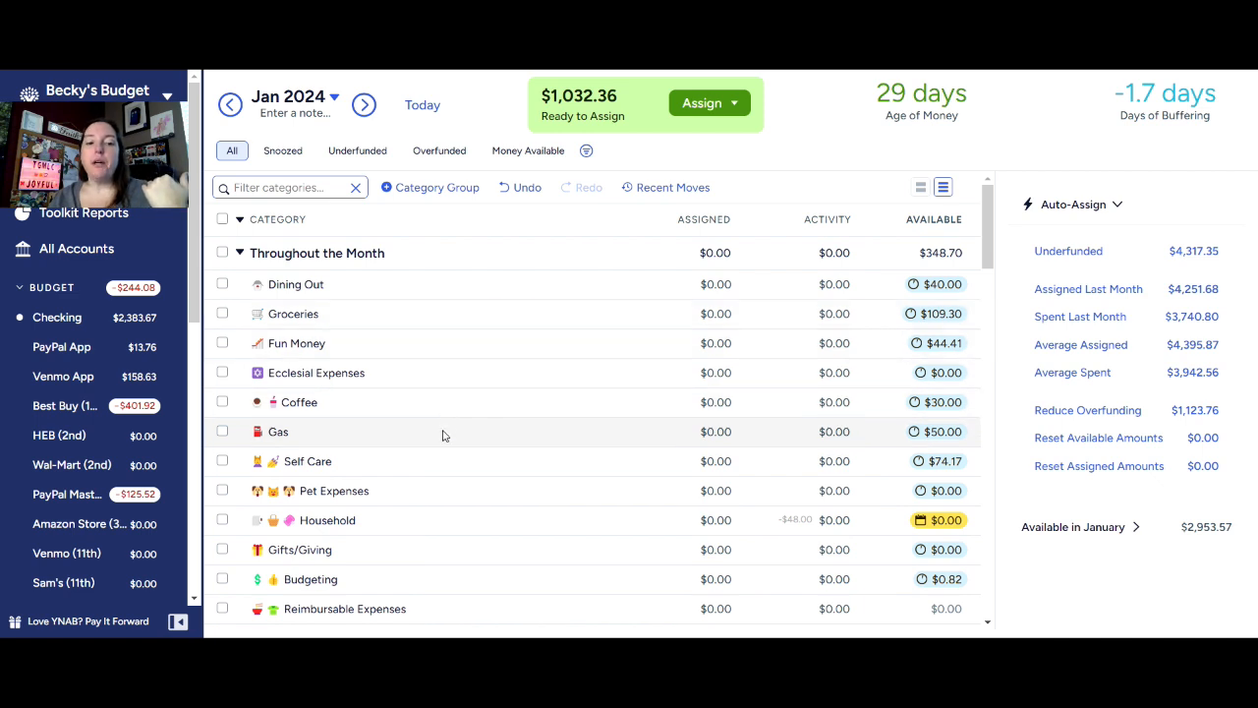
{"action": "left_click", "coordinate": [456, 488]}
{"action": "type", "text": "50"}
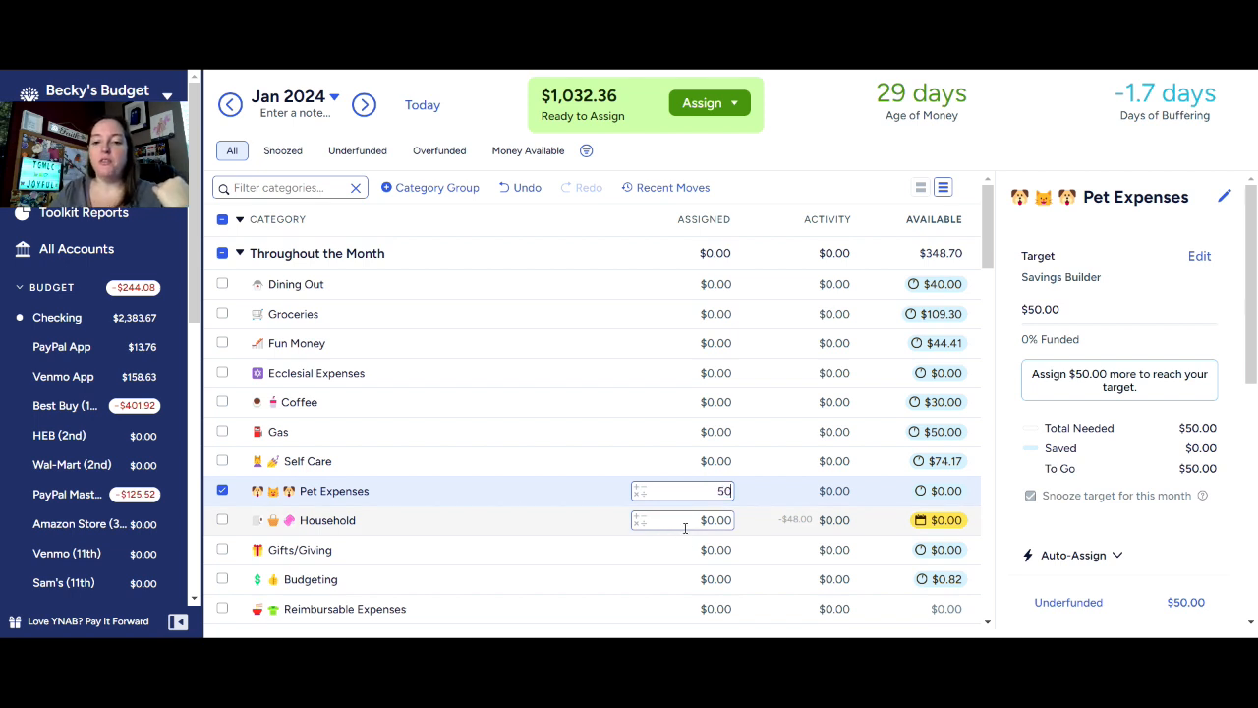
{"action": "key", "text": "Return"}
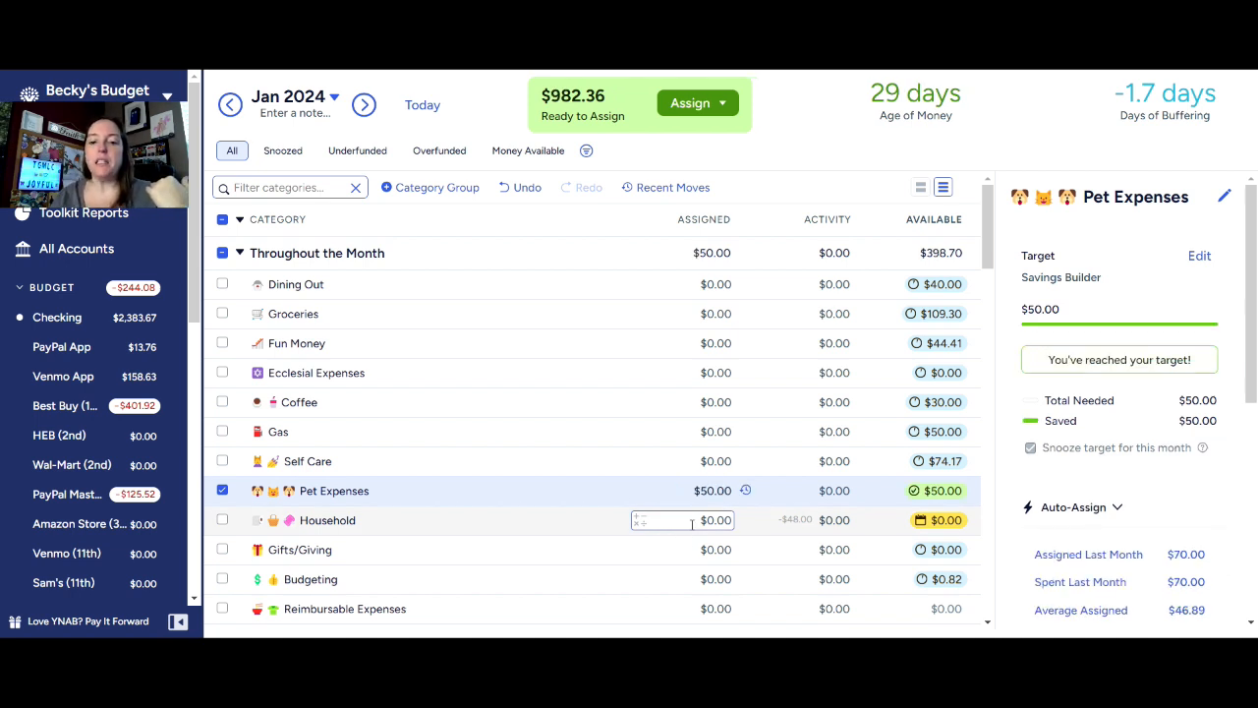
Assign $100 to the Household category for January 2024.
{"action": "left_click", "coordinate": [692, 524]}
{"action": "type", "text": "50"}
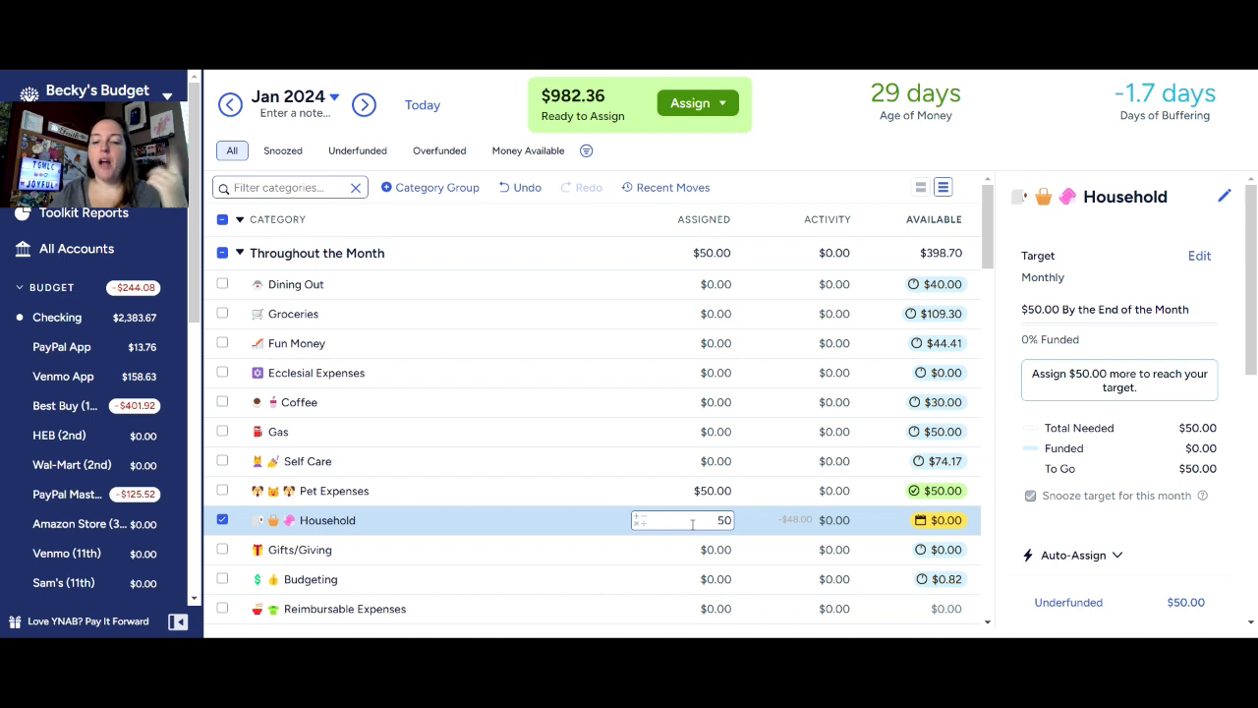
{"action": "key", "text": "BackSpace"}
{"action": "key", "text": "BackSpace"}
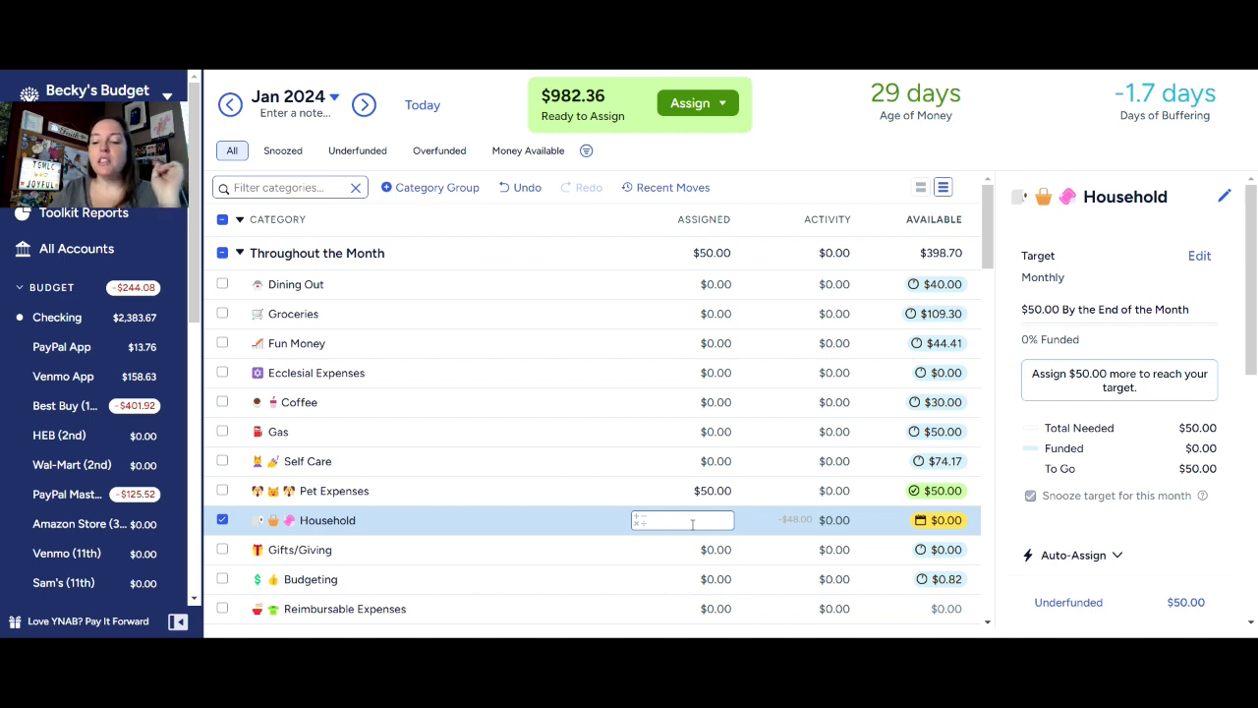
{"action": "type", "text": "100"}
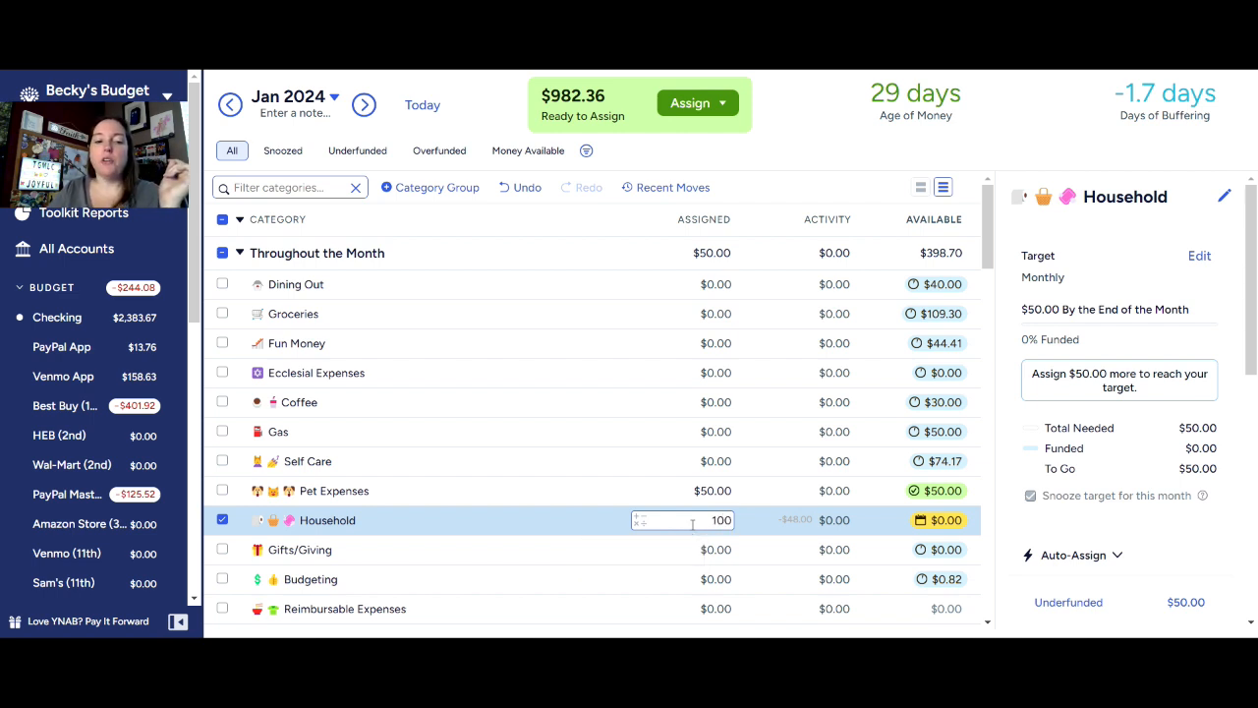
{"action": "key", "text": "Return"}
Assign $100 to Gifts/Giving and $25 to Budgeting for January 2024.
{"action": "left_click", "coordinate": [717, 550]}
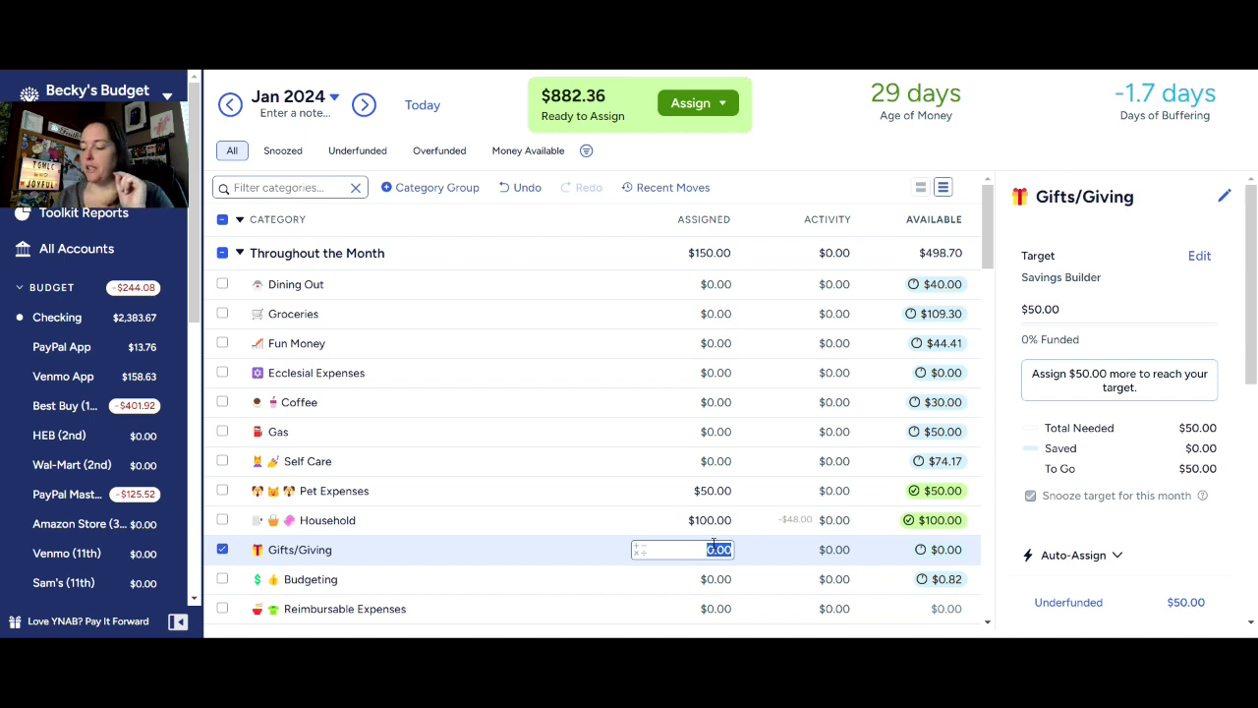
{"action": "type", "text": "100"}
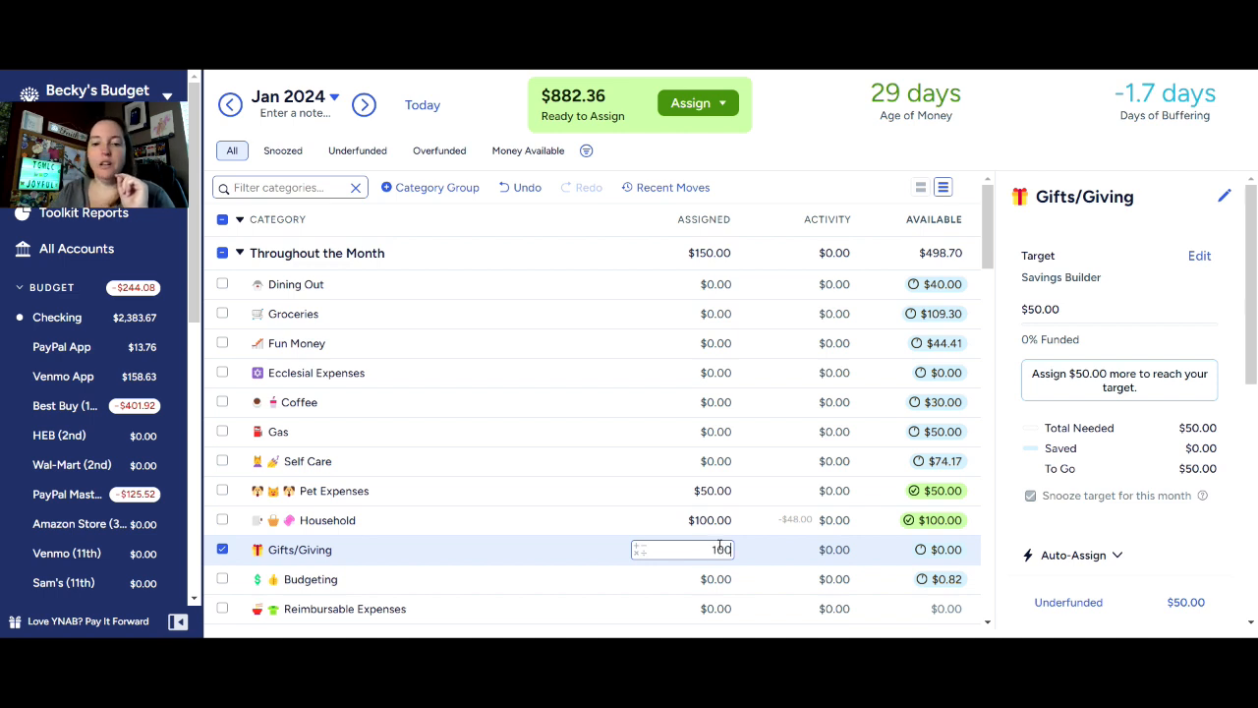
{"action": "key", "text": "Return"}
{"action": "scroll", "coordinate": [743, 556], "scroll_direction": "down", "scroll_amount": 1}
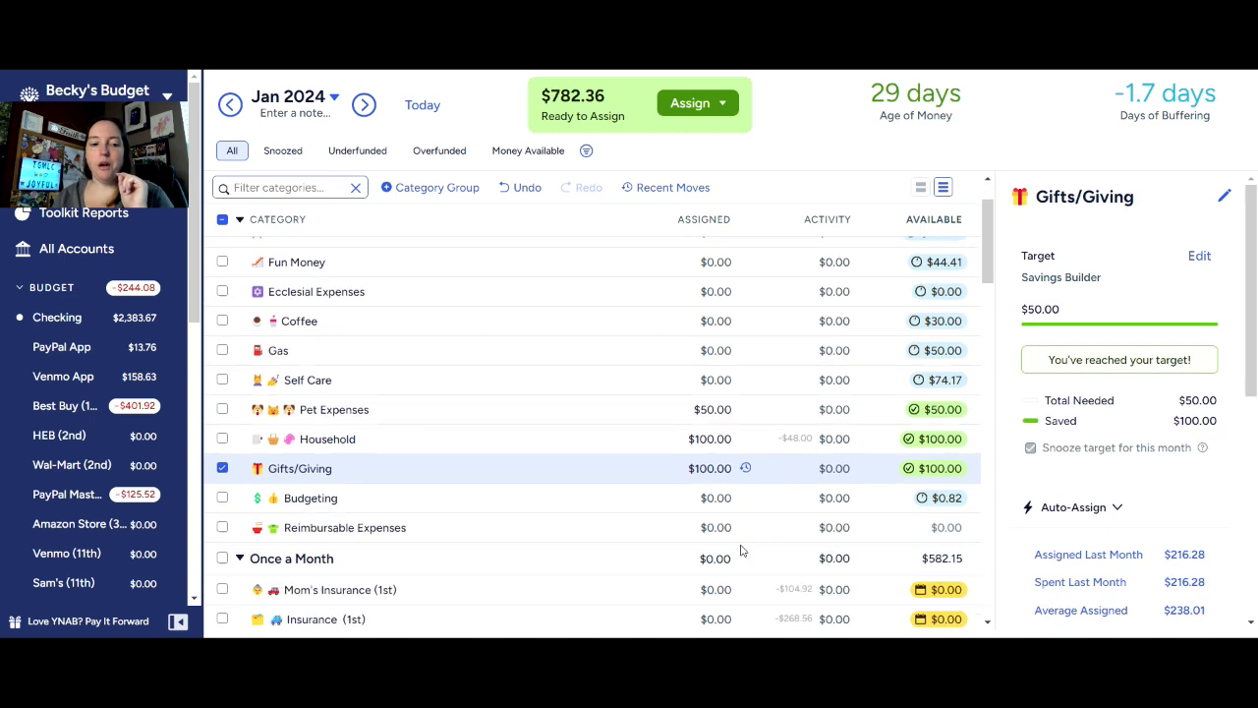
{"action": "left_click", "coordinate": [726, 496]}
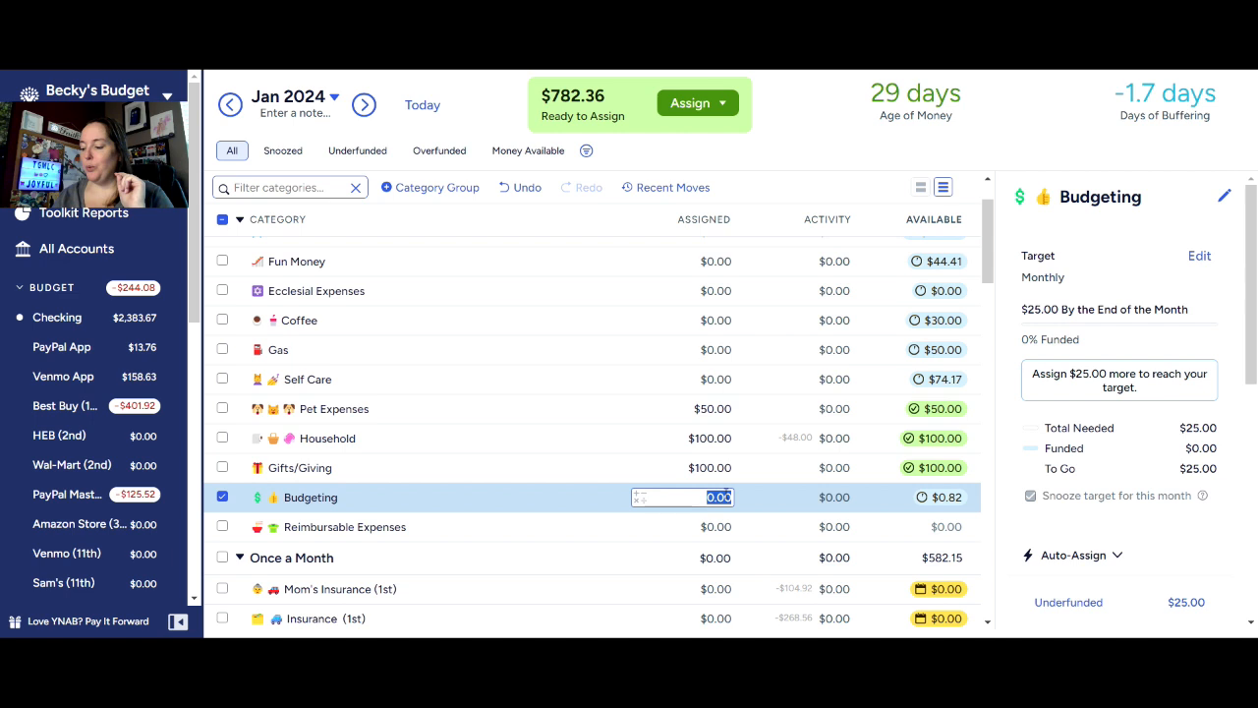
{"action": "type", "text": "25"}
{"action": "key", "text": "Return"}
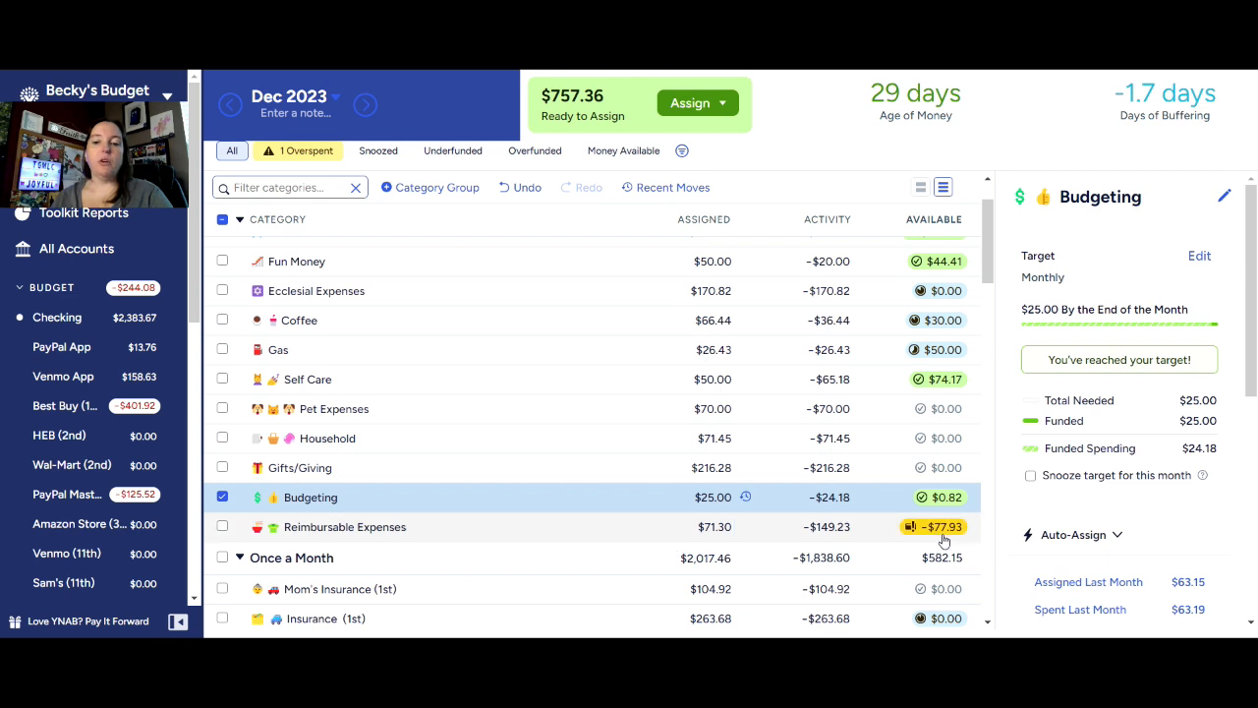
Switch to the January 2024 budget, deselect Budgeting, and assign the underfunded $104.92 to Mom's Insurance (1st).
{"action": "mouse_move", "coordinate": [938, 531]}
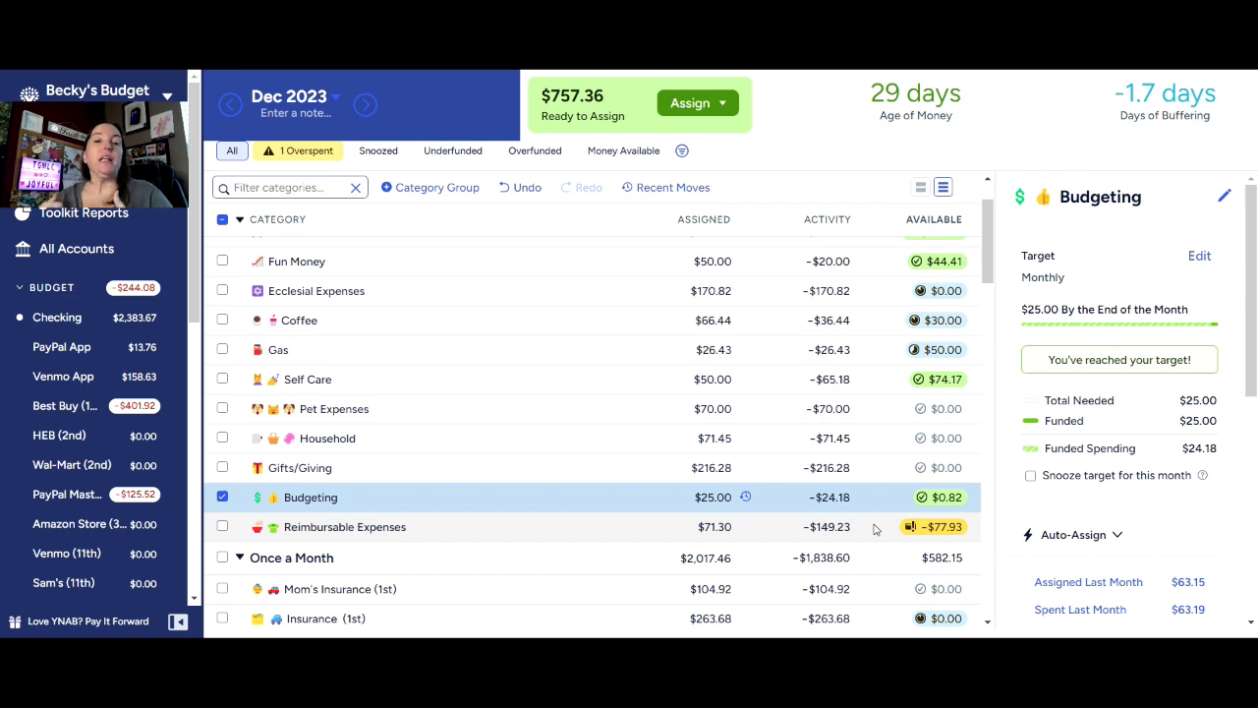
{"action": "left_click", "coordinate": [366, 106]}
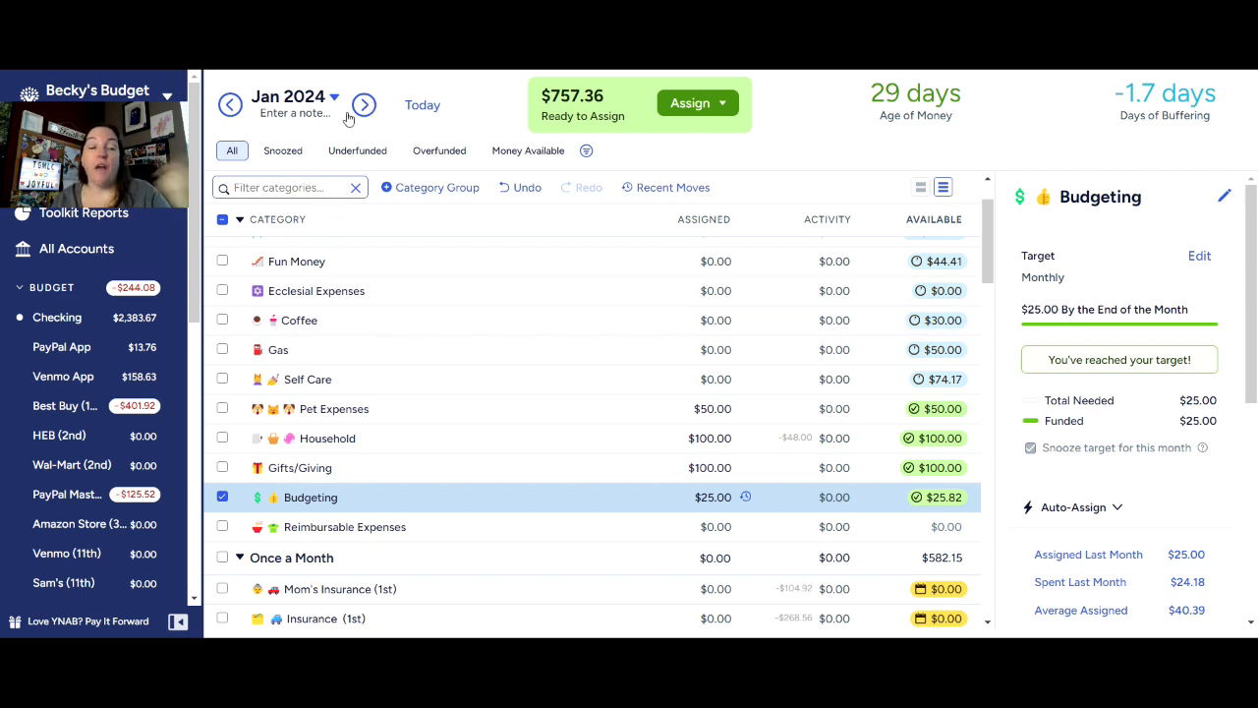
{"action": "left_click", "coordinate": [224, 498]}
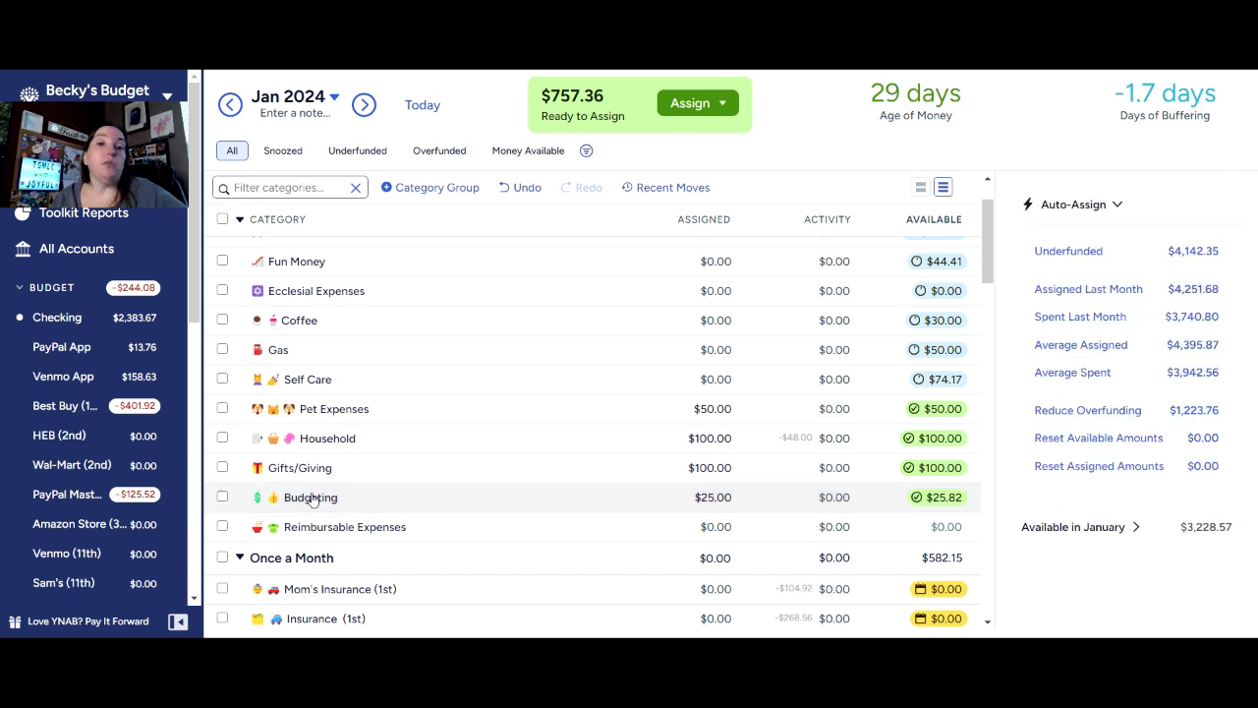
{"action": "scroll", "coordinate": [341, 498], "scroll_direction": "down", "scroll_amount": 3}
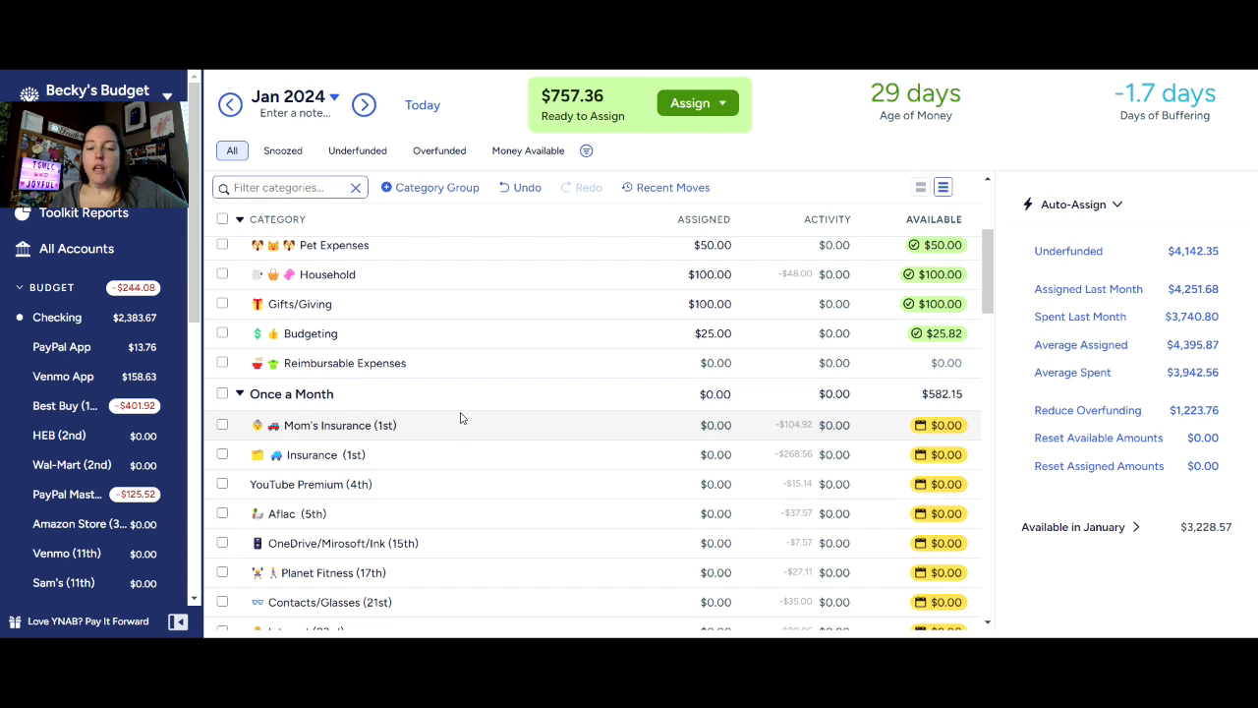
{"action": "left_click", "coordinate": [514, 426]}
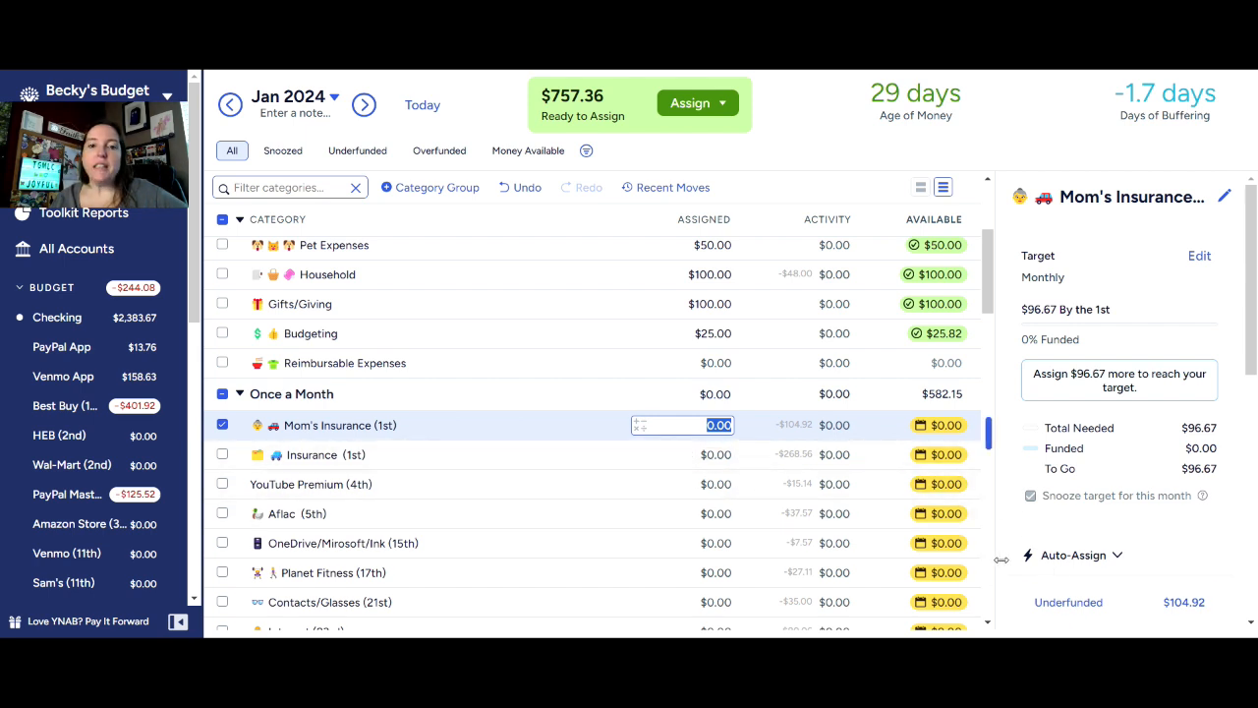
{"action": "left_click", "coordinate": [1058, 603]}
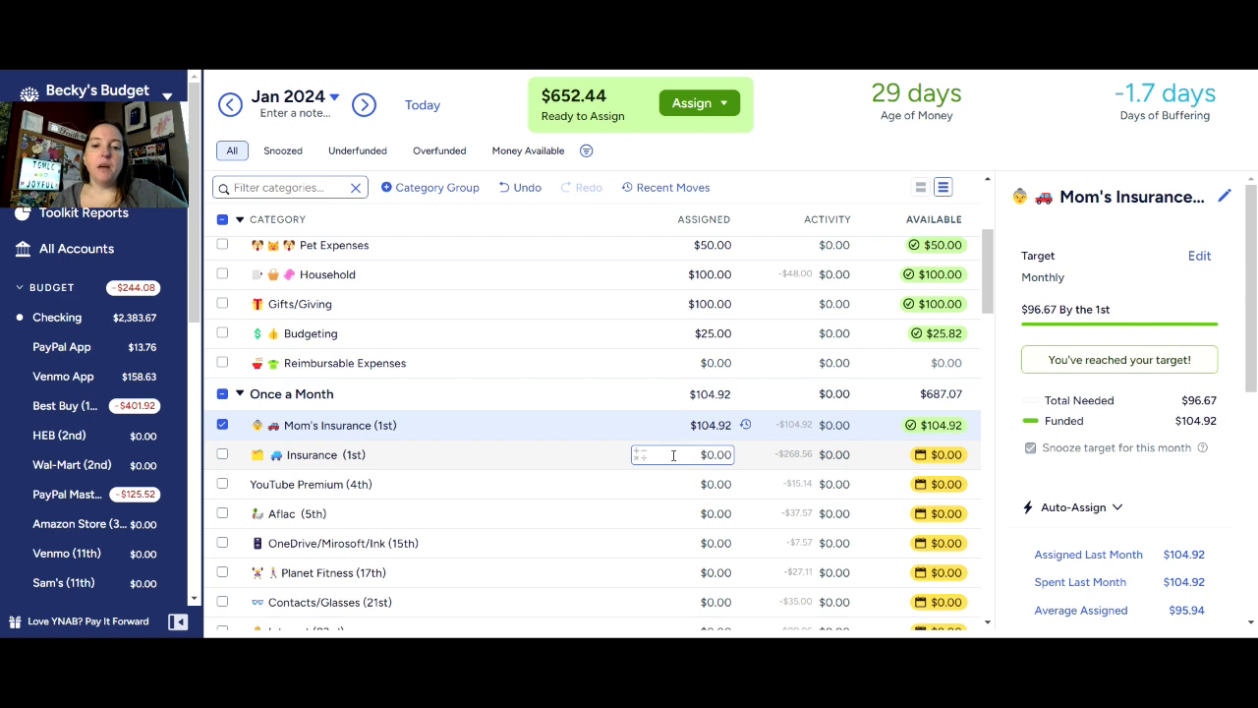
Assign the underfunded $268.56 to Insurance (1st) and $15.14 to YouTube Premium (4th) for January 2024, leaving no category selected.
{"action": "left_click", "coordinate": [673, 455]}
{"action": "left_click", "coordinate": [1075, 597]}
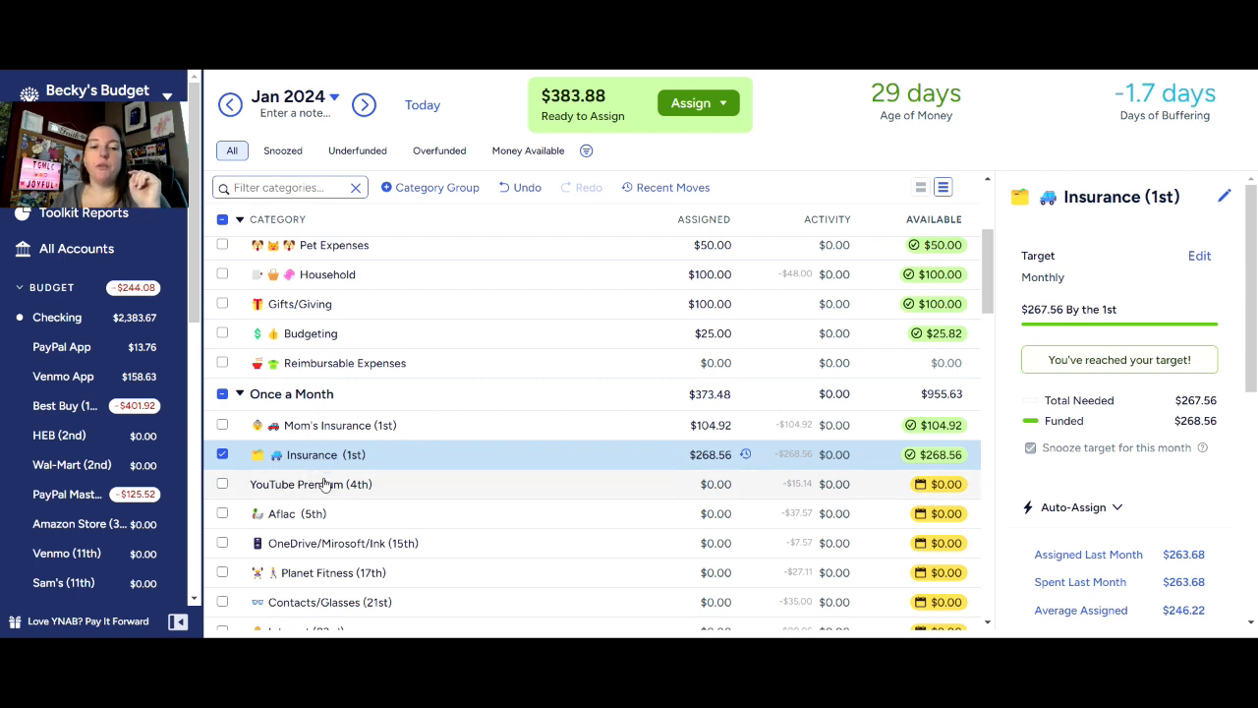
{"action": "left_click", "coordinate": [406, 498]}
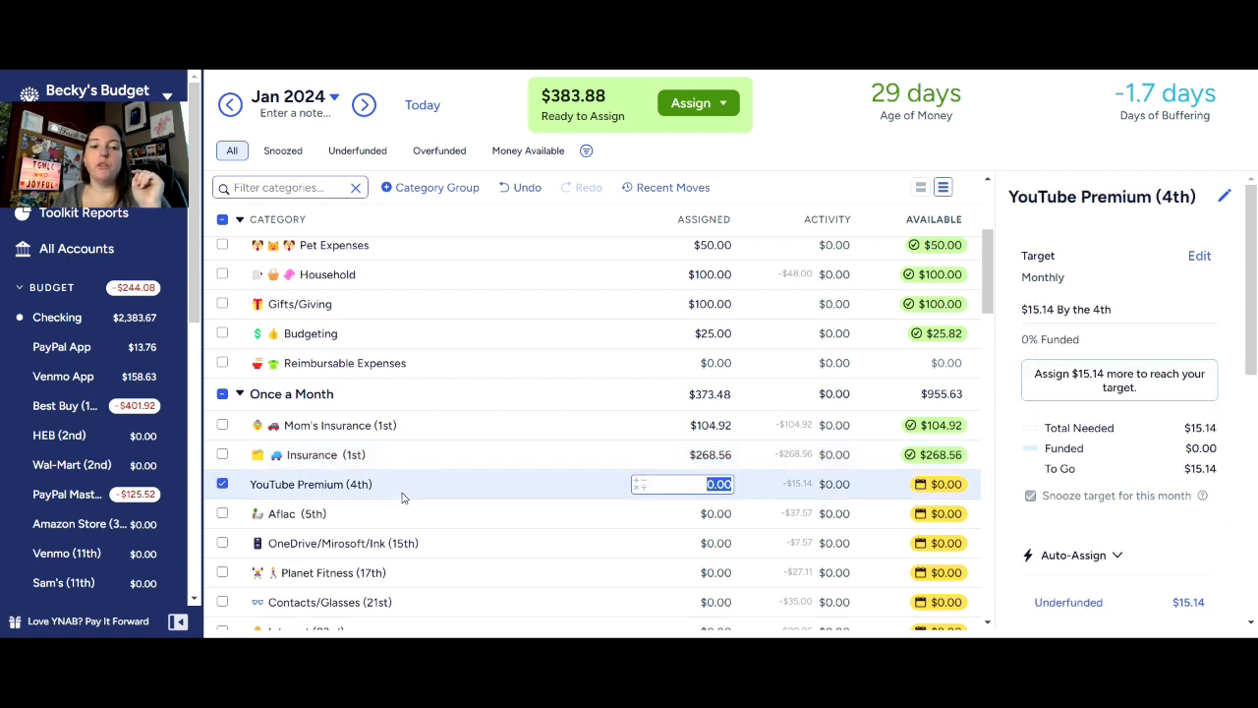
{"action": "left_click", "coordinate": [1118, 602]}
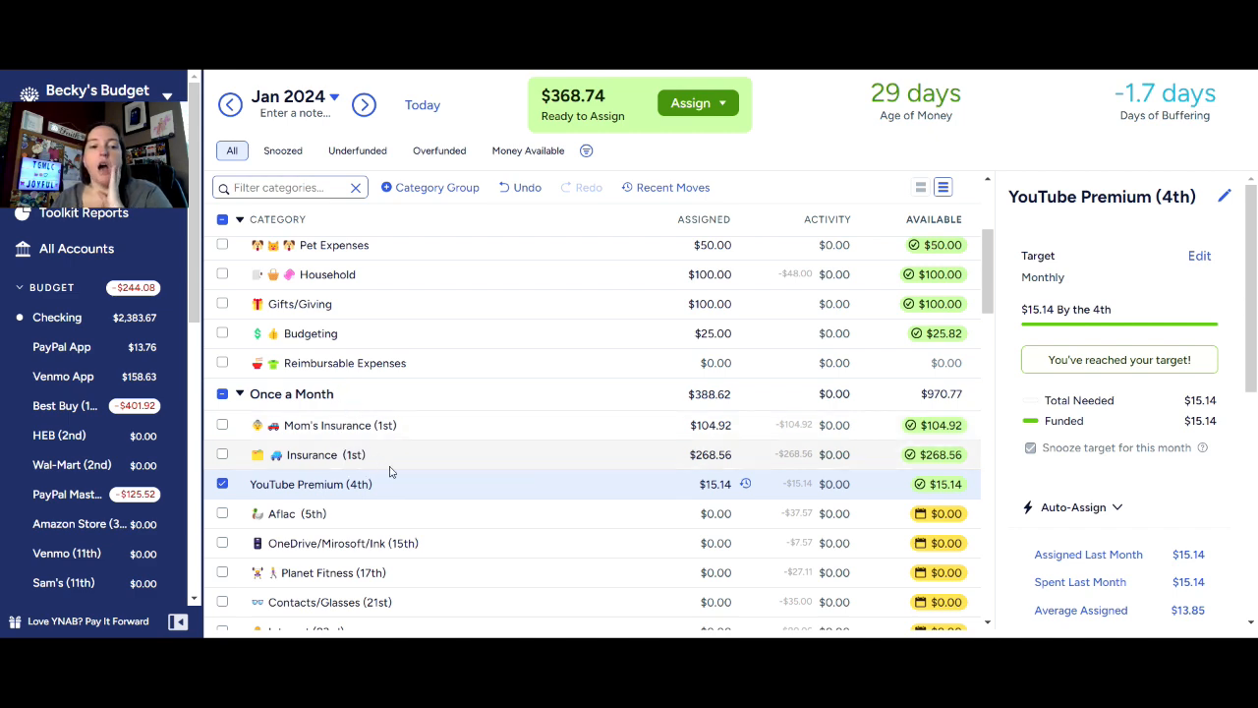
{"action": "left_click", "coordinate": [222, 483]}
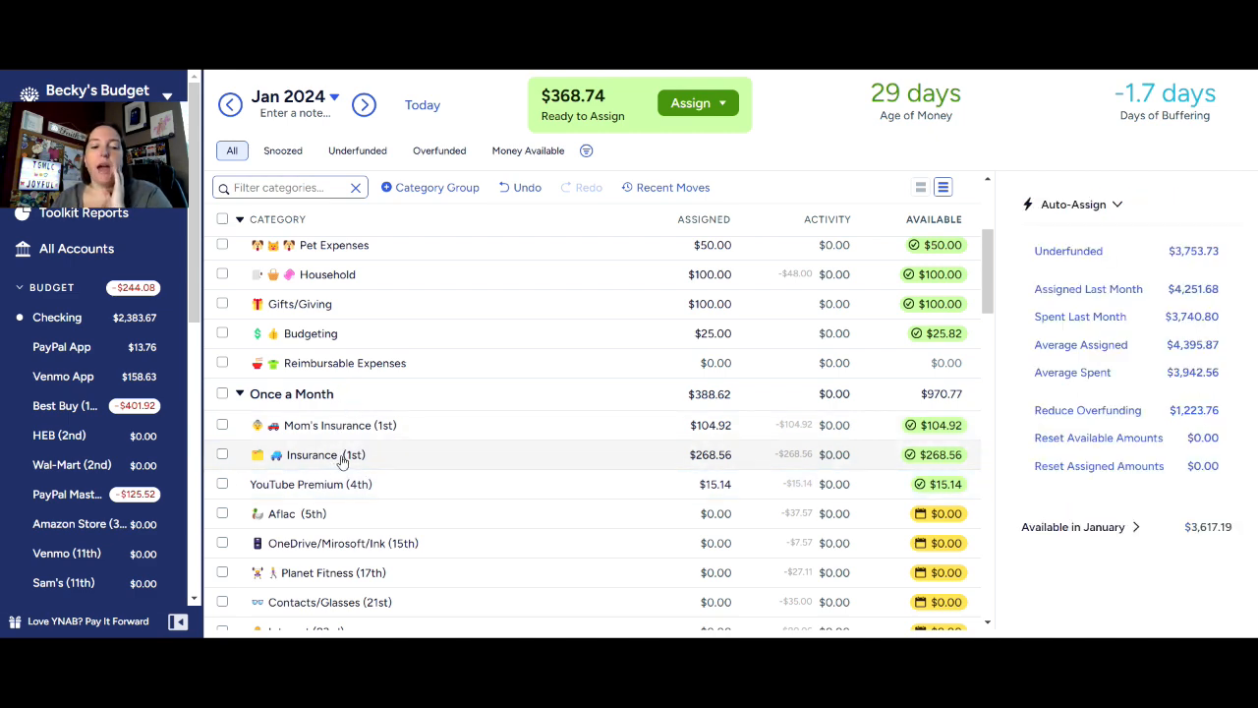
Assign the underfunded $20 to Stuff I Forgot to Budget For in the Surprise Expenses group for January 2024.
{"action": "scroll", "coordinate": [455, 481], "scroll_direction": "down", "scroll_amount": 3}
{"action": "scroll", "coordinate": [455, 481], "scroll_direction": "down", "scroll_amount": 5}
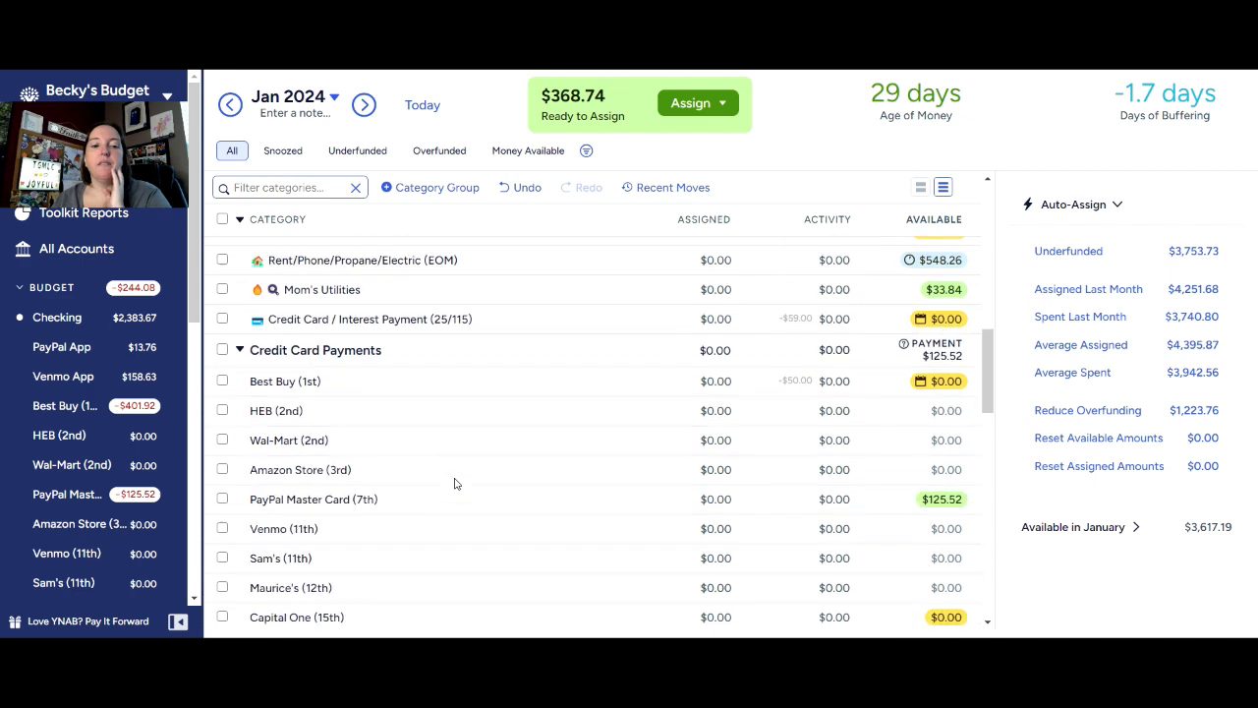
{"action": "scroll", "coordinate": [455, 481], "scroll_direction": "down", "scroll_amount": 4}
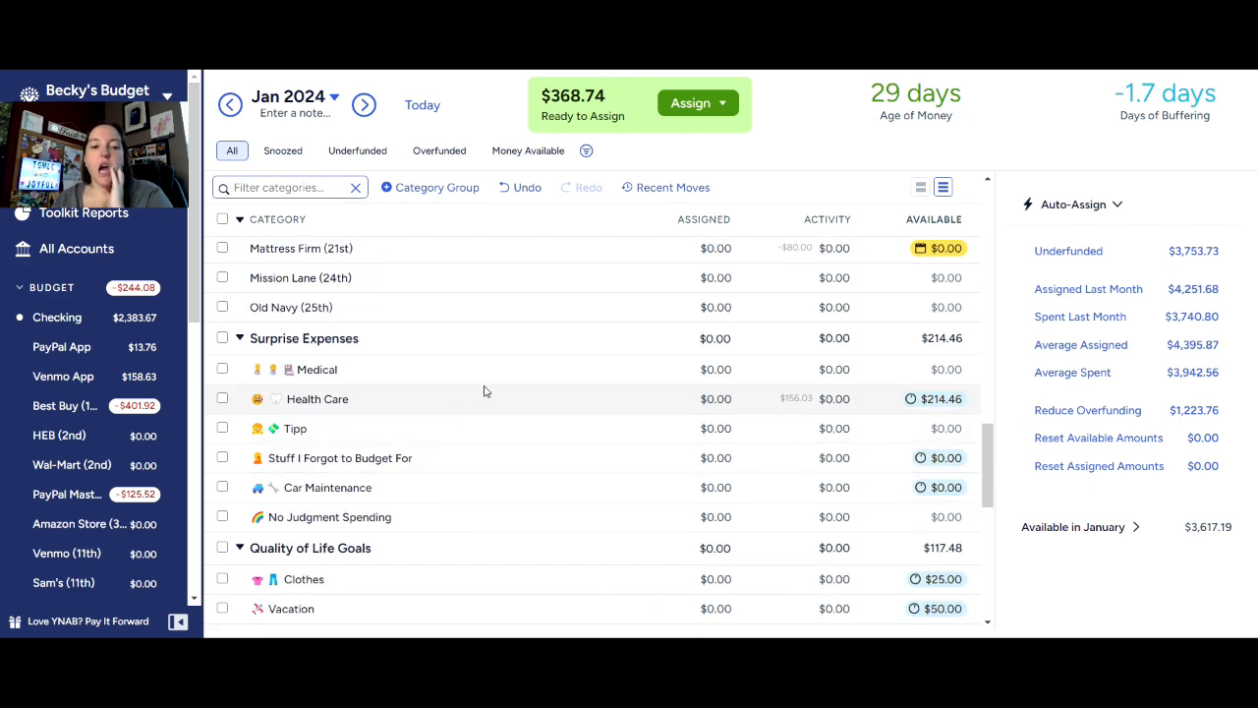
{"action": "left_click", "coordinate": [479, 457]}
{"action": "left_click", "coordinate": [1086, 601]}
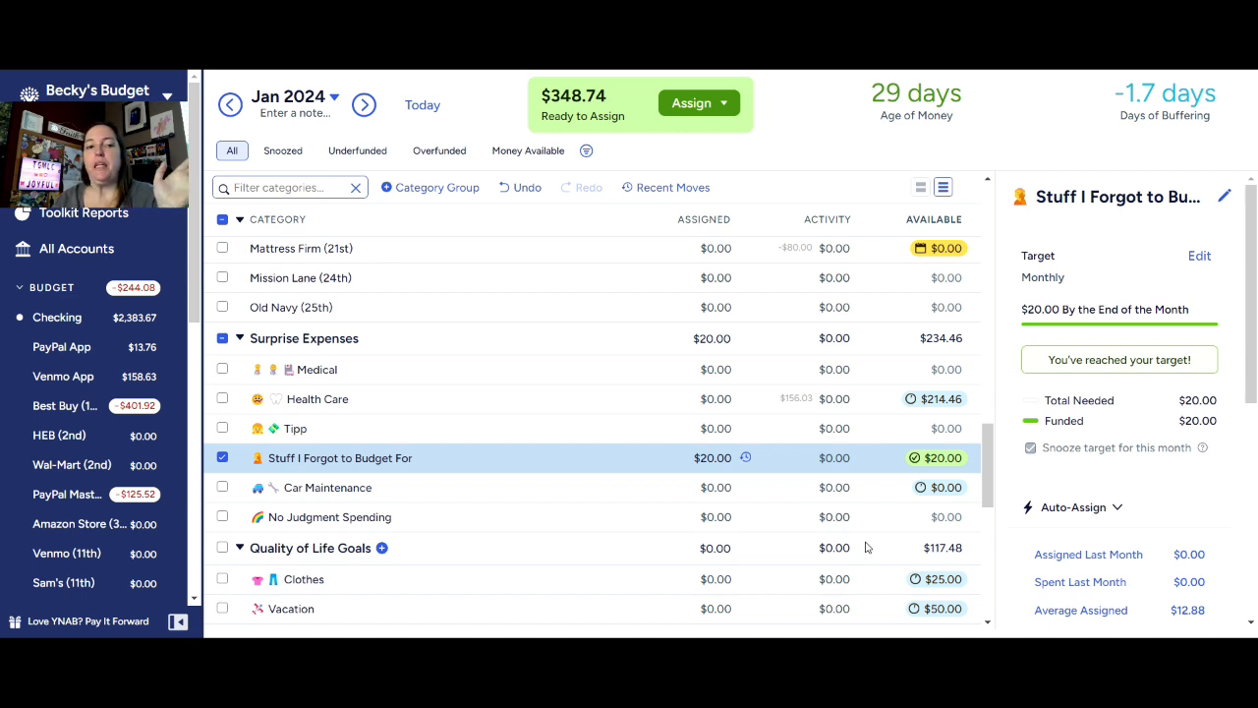
Assign the underfunded $50 to Car Maintenance in the Surprise Expenses group for January 2024.
{"action": "left_click", "coordinate": [713, 487]}
{"action": "left_click", "coordinate": [636, 457]}
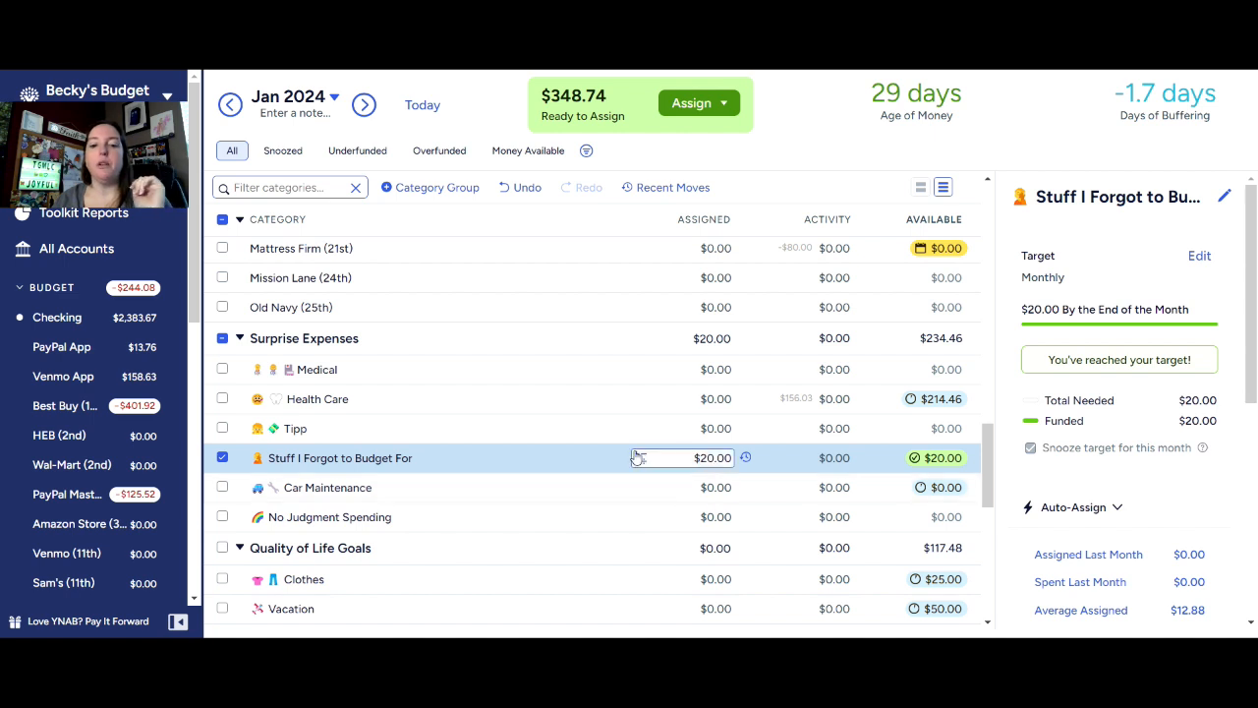
{"action": "left_click", "coordinate": [576, 479]}
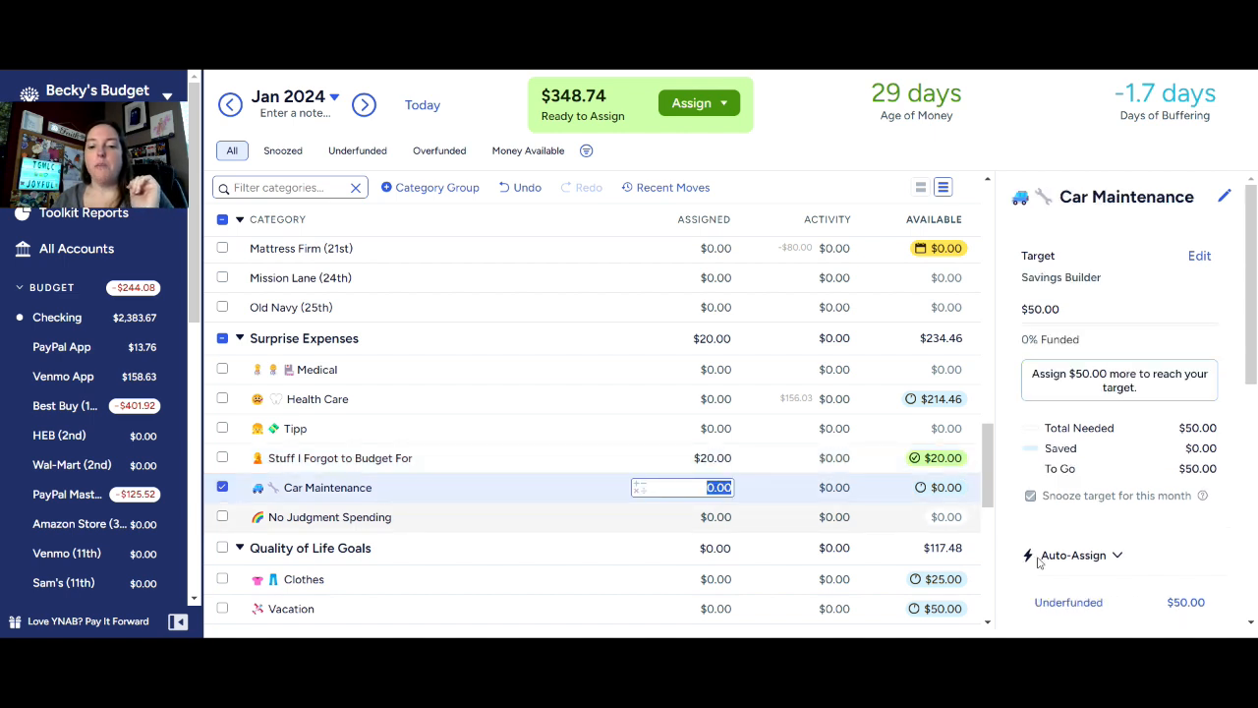
{"action": "left_click", "coordinate": [1067, 600]}
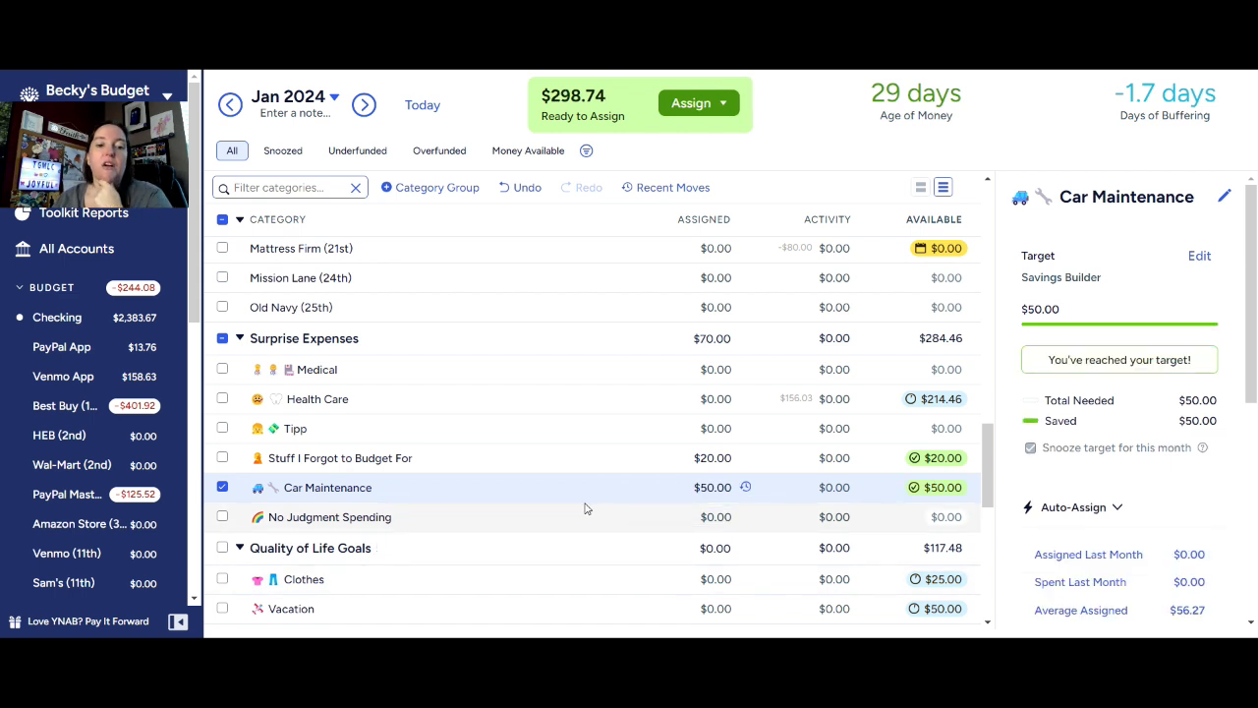
Assign the underfunded $25 to Clothes in the Quality of Life Goals group for January 2024.
{"action": "left_click", "coordinate": [592, 577]}
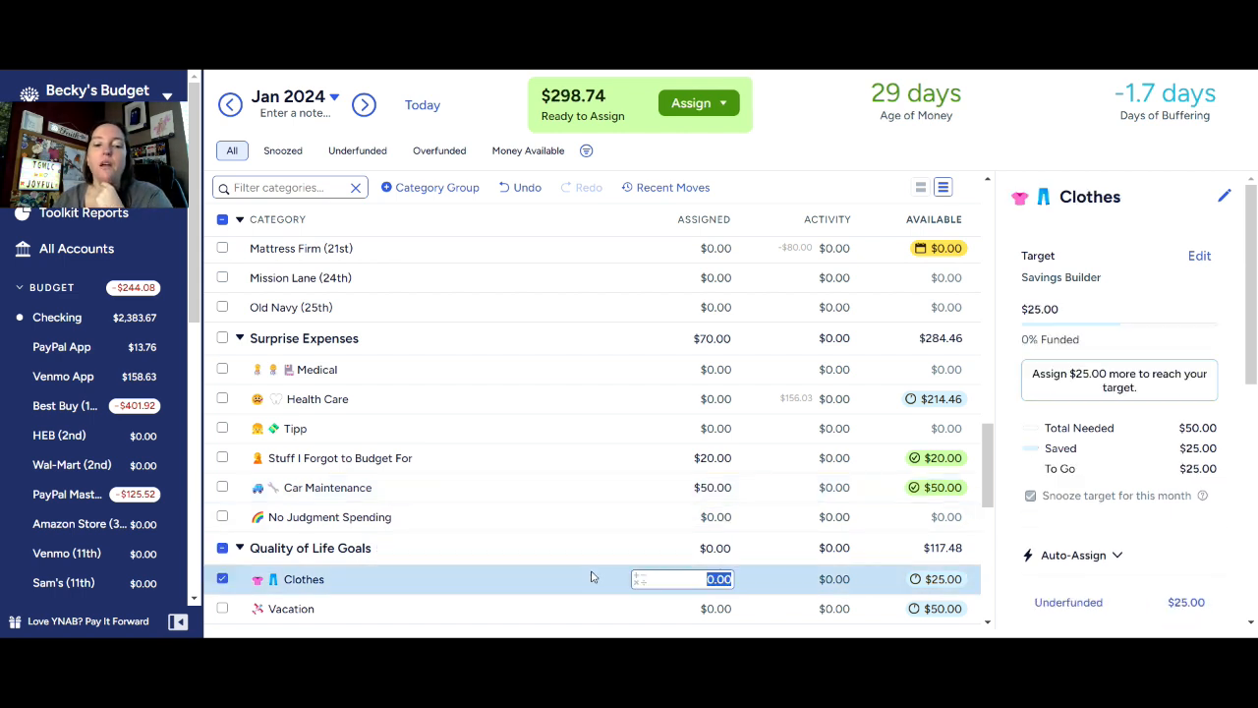
{"action": "scroll", "coordinate": [608, 539], "scroll_direction": "down", "scroll_amount": 1}
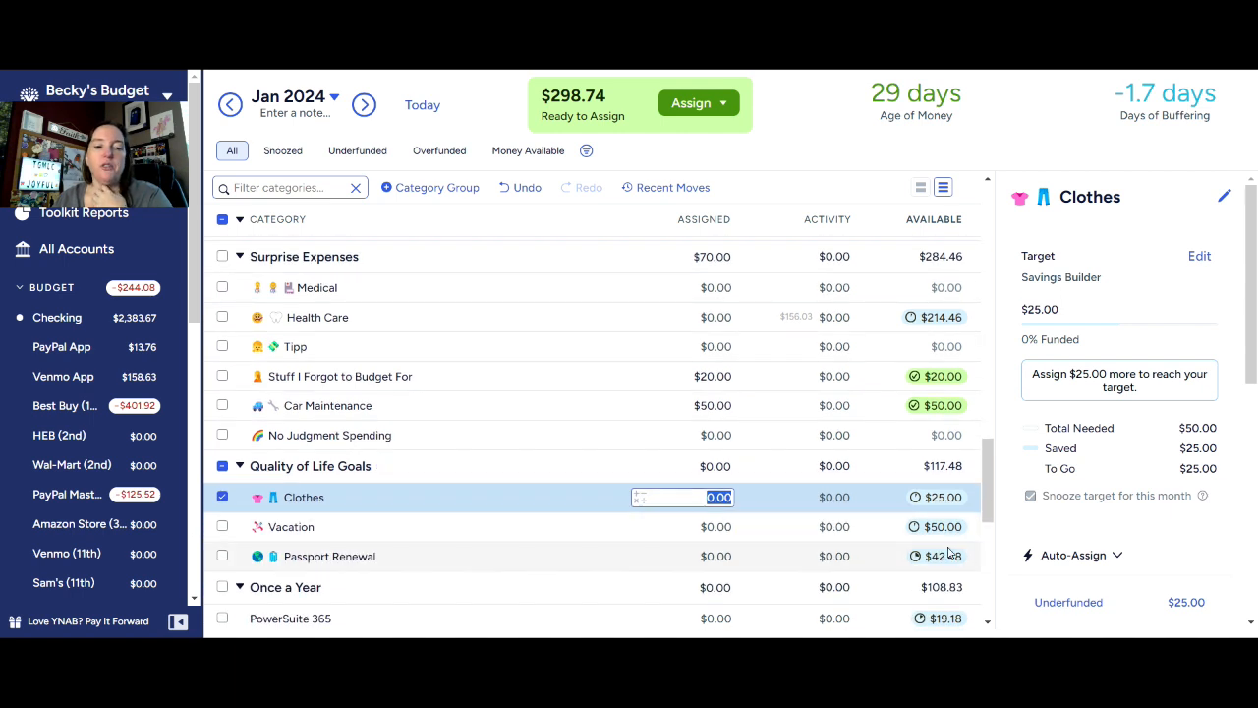
{"action": "left_click", "coordinate": [1060, 611]}
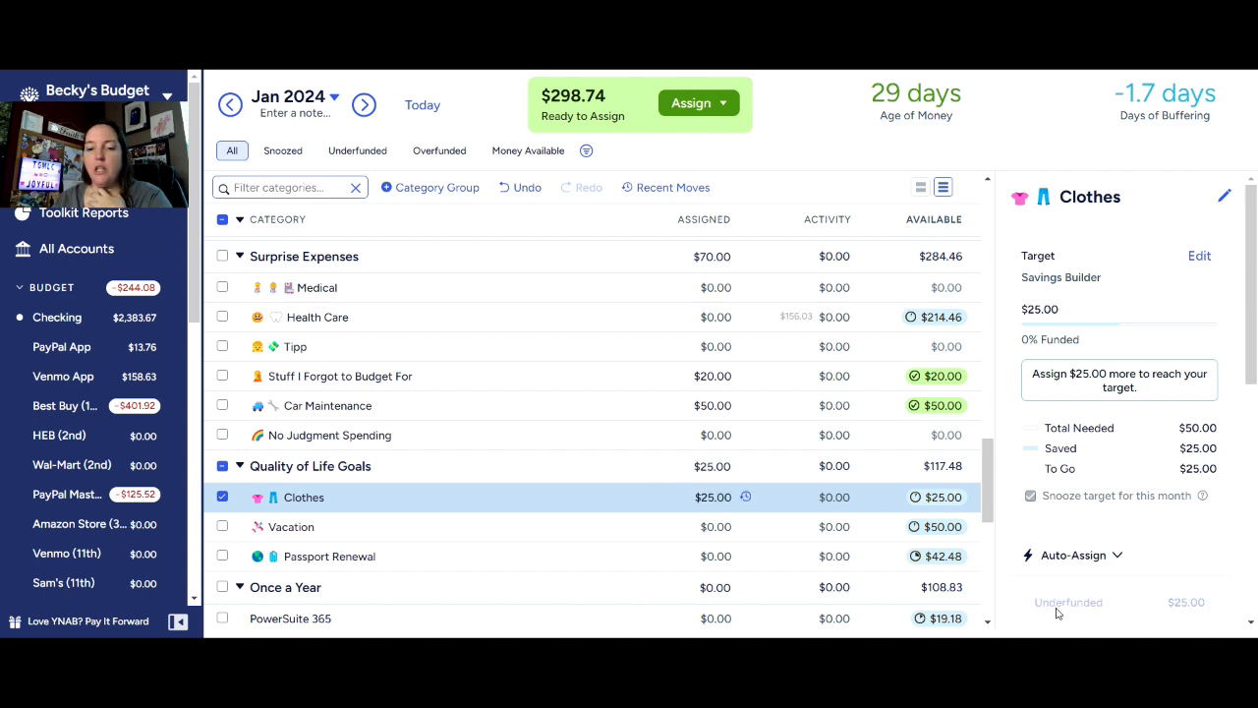
Assign the underfunded $50 to Vacation and $1.77 to Passport Renewal for January 2024.
{"action": "left_click", "coordinate": [519, 517]}
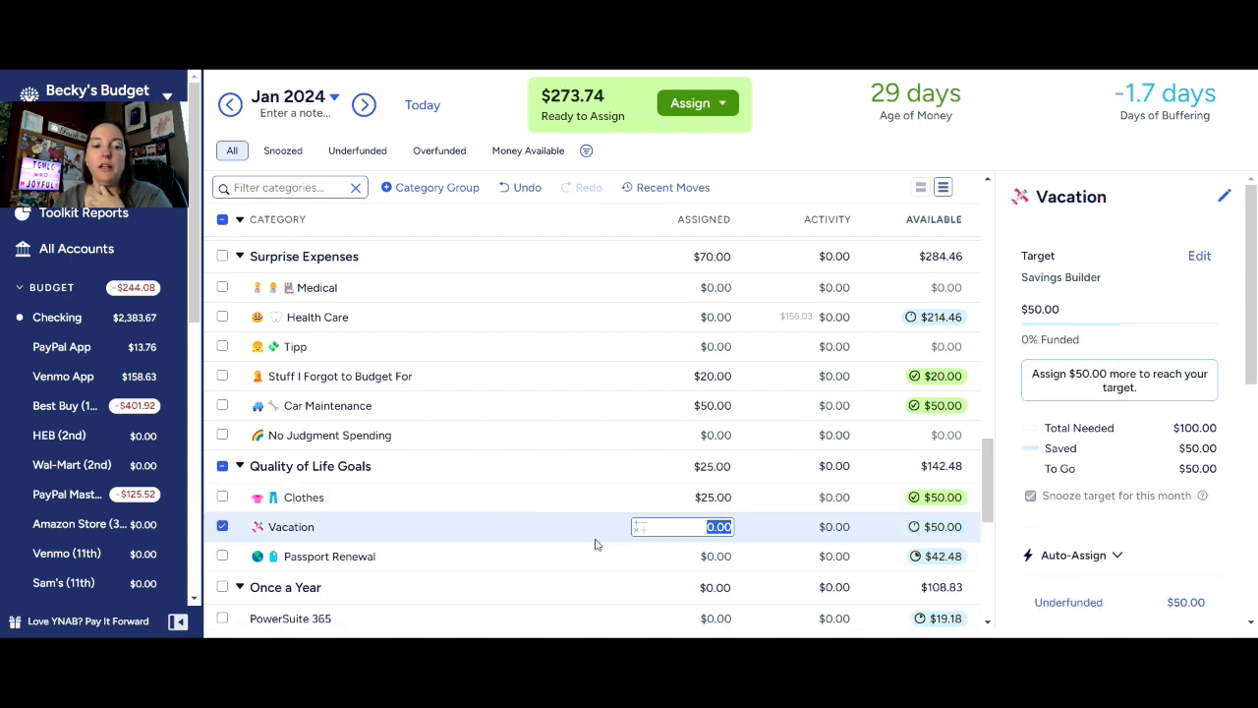
{"action": "left_click", "coordinate": [1057, 606]}
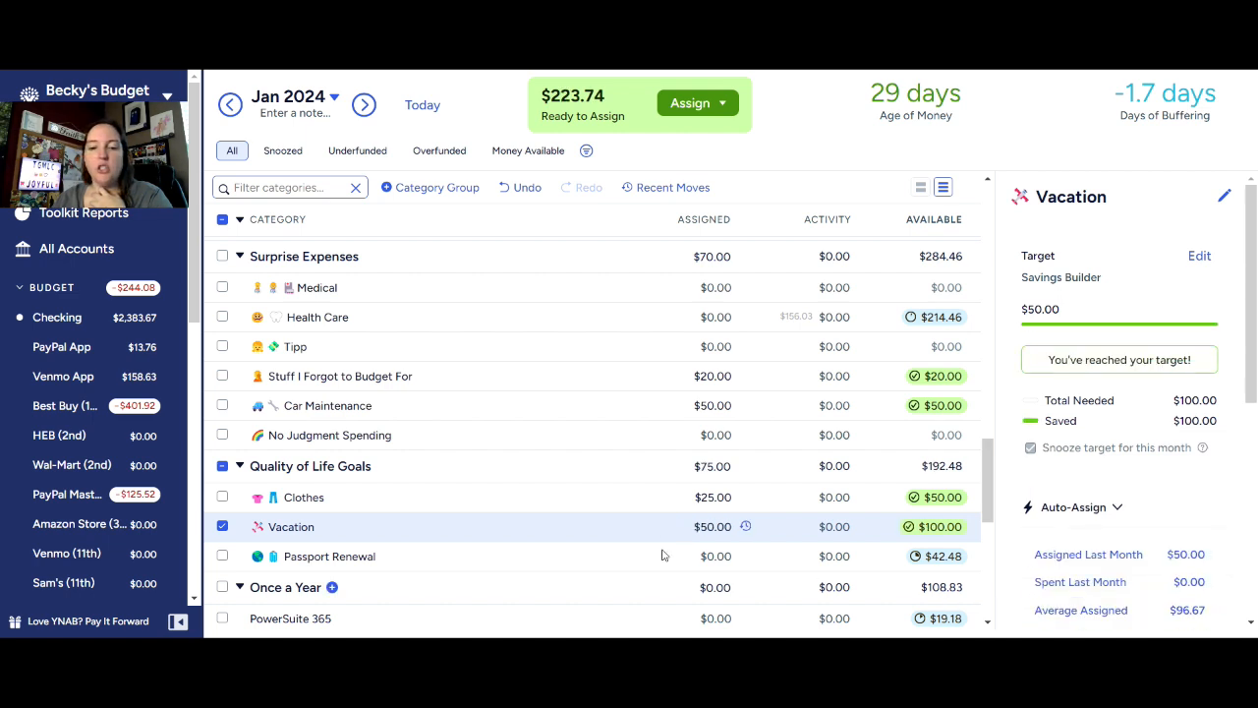
{"action": "left_click", "coordinate": [490, 555]}
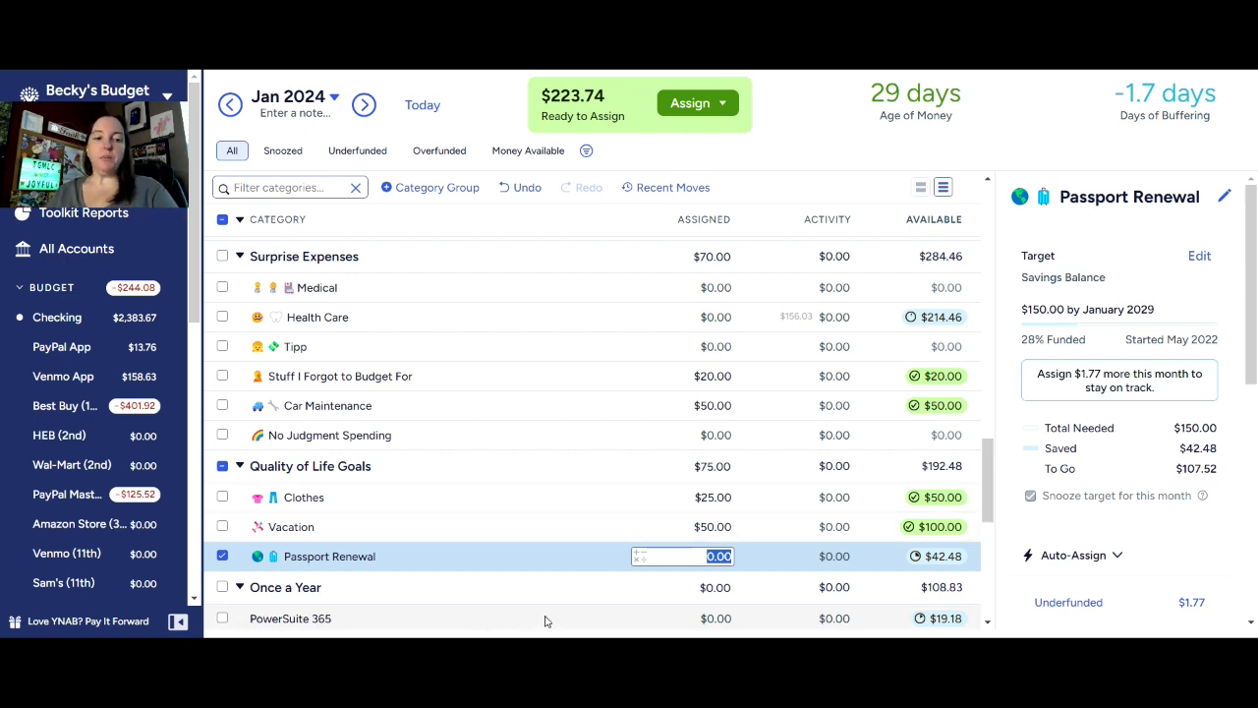
{"action": "left_click", "coordinate": [1050, 603]}
Assign the underfunded $9.59 to PowerSuite 365 in the Once a Year group for January 2024.
{"action": "scroll", "coordinate": [570, 511], "scroll_direction": "down", "scroll_amount": 1}
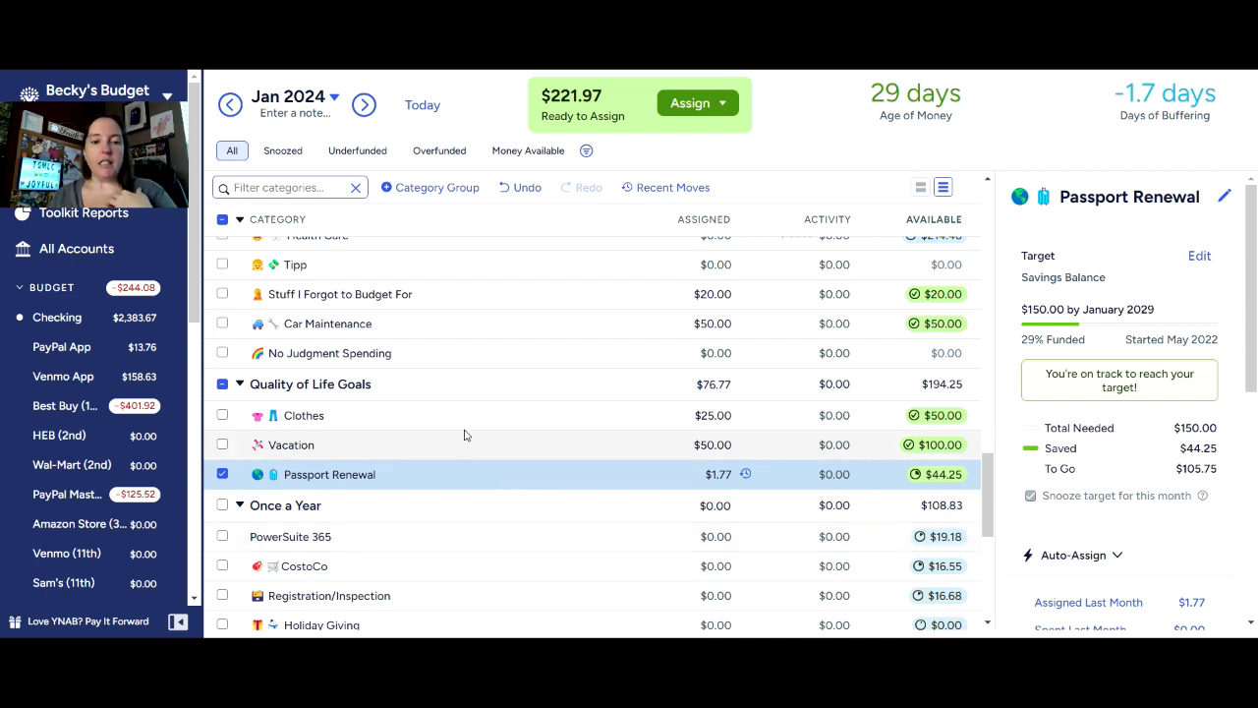
{"action": "scroll", "coordinate": [464, 413], "scroll_direction": "down", "scroll_amount": 3}
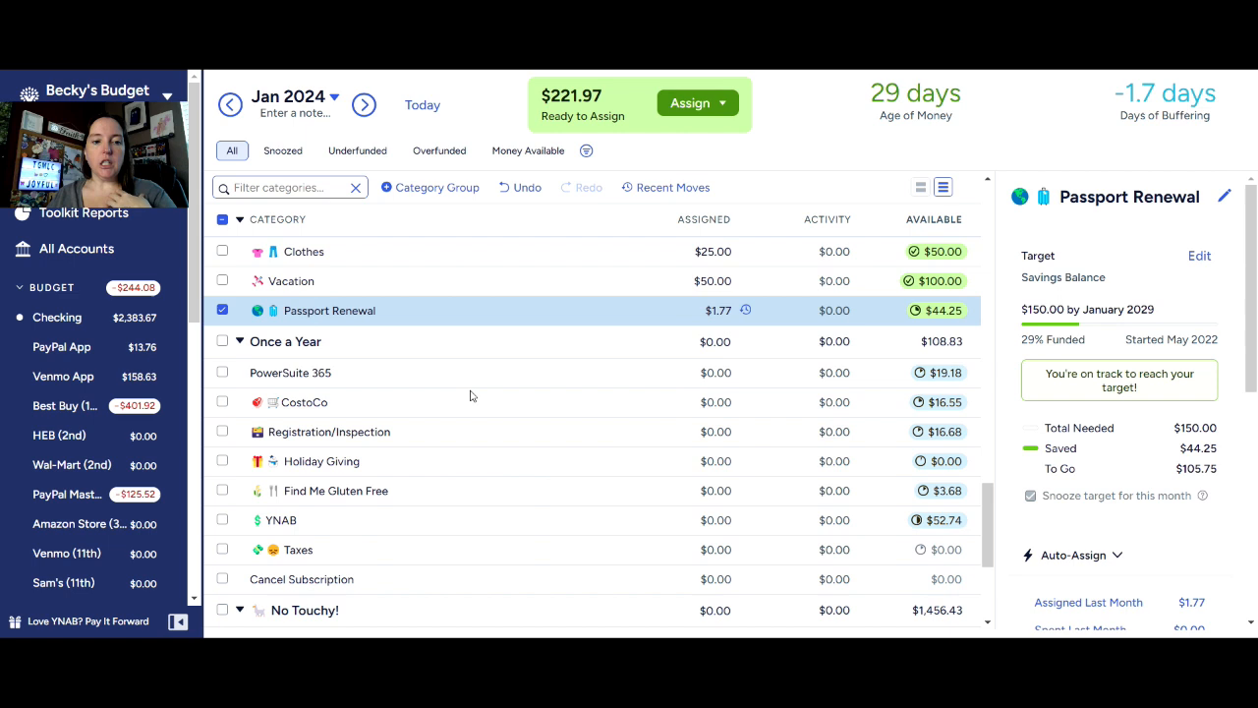
{"action": "left_click", "coordinate": [474, 397]}
{"action": "left_click", "coordinate": [481, 374]}
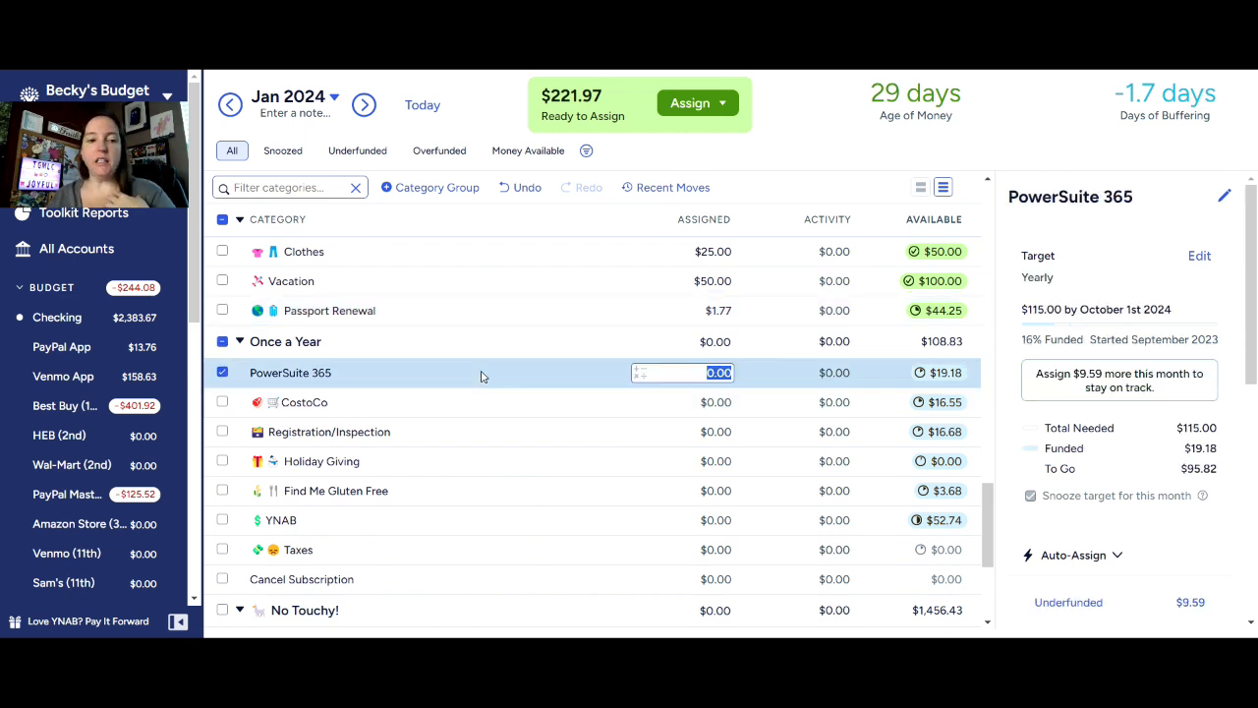
{"action": "left_click", "coordinate": [1078, 602]}
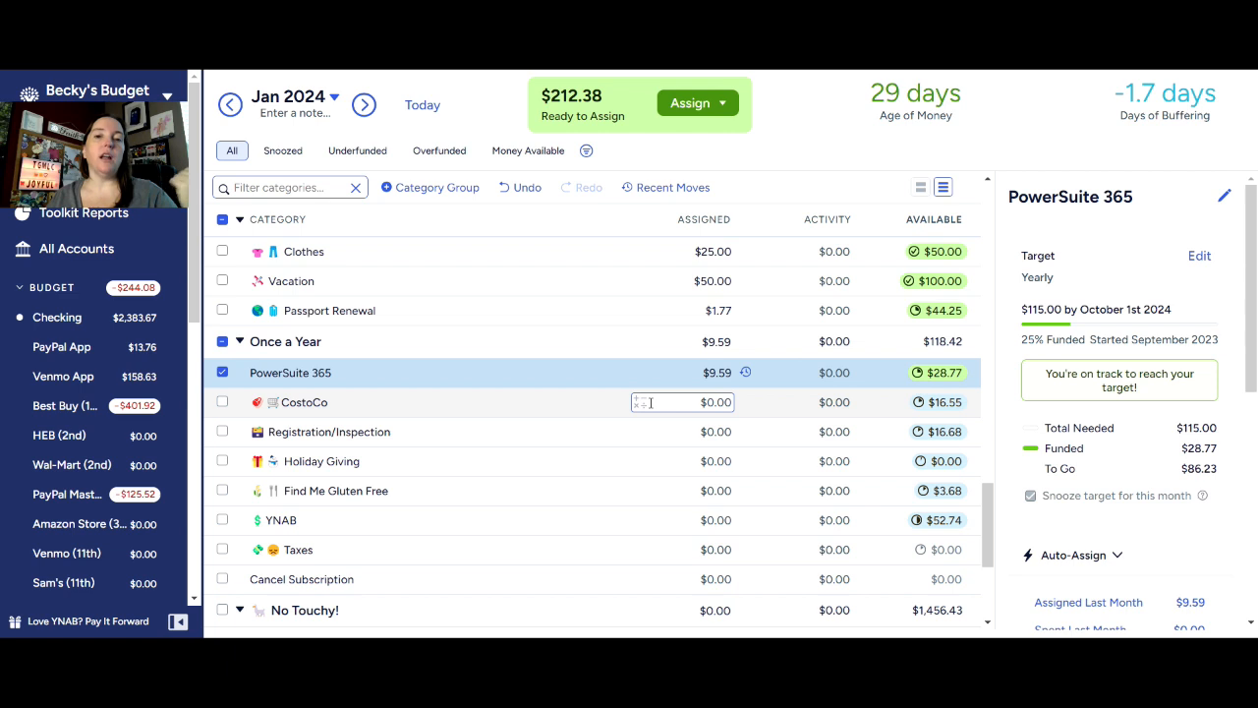
Assign the underfunded $5.55 to CostoCo and $8.34 to Registration/Inspection for January 2024.
{"action": "left_click", "coordinate": [517, 401]}
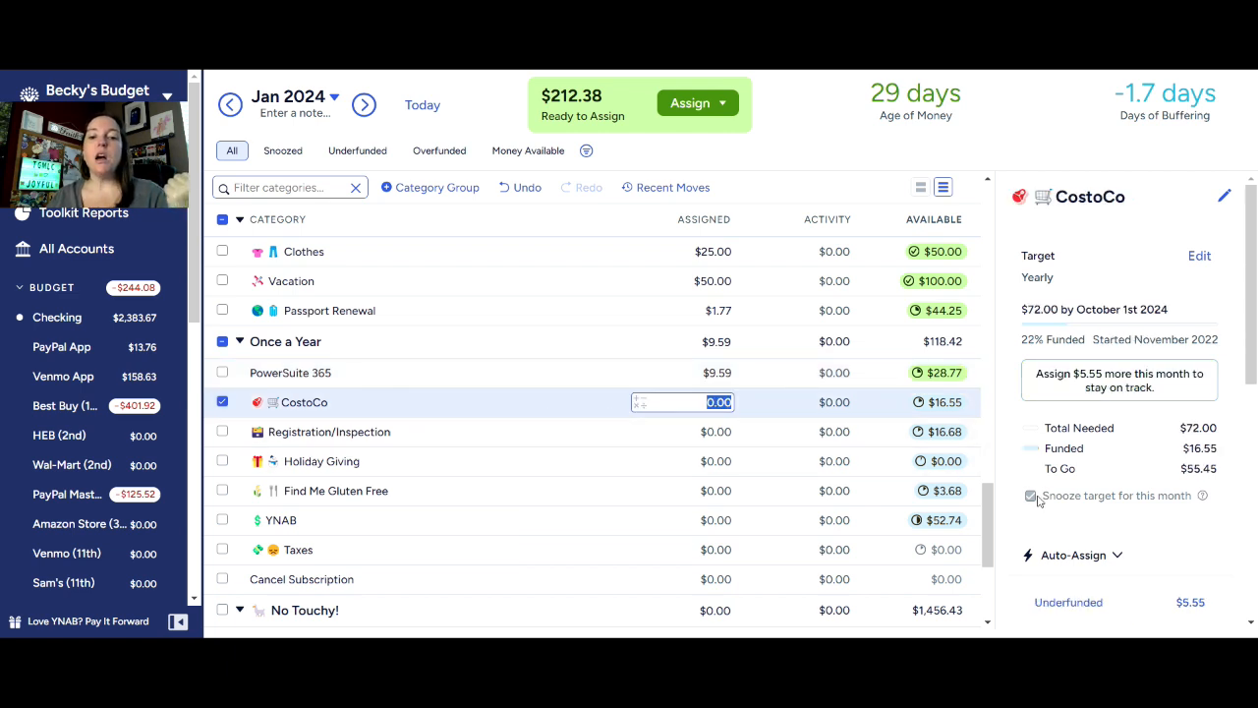
{"action": "left_click", "coordinate": [1108, 603]}
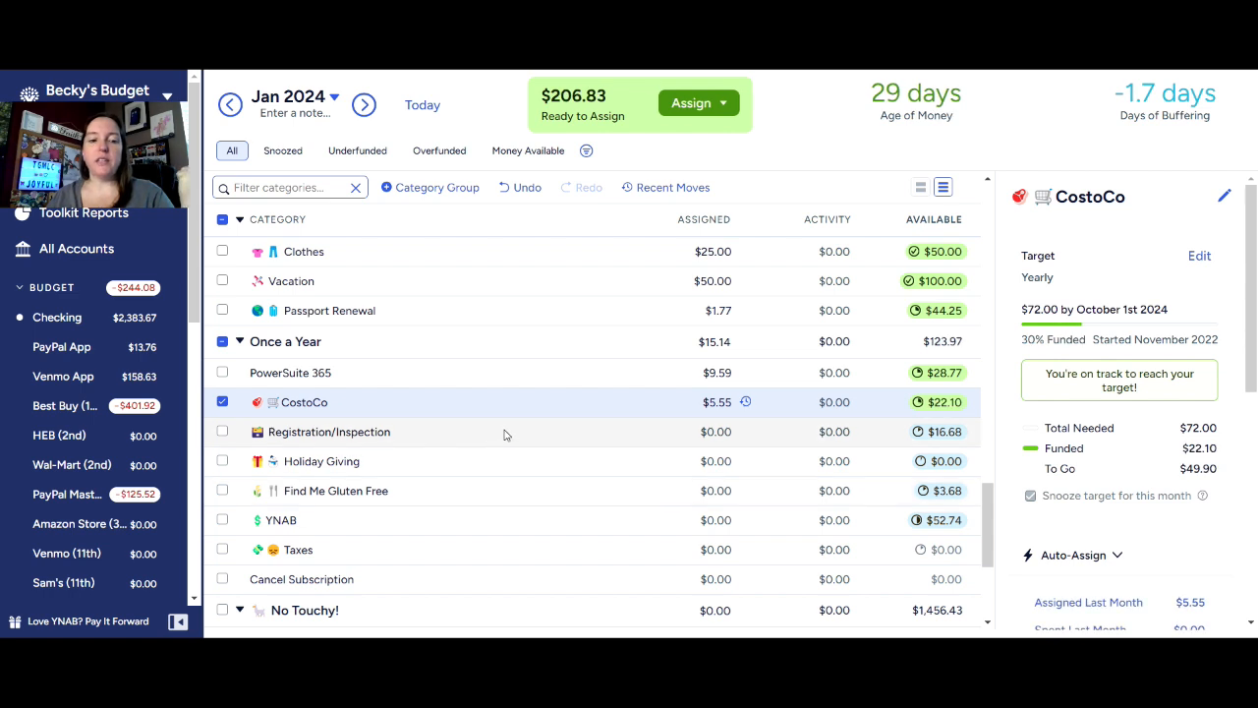
{"action": "left_click", "coordinate": [507, 434]}
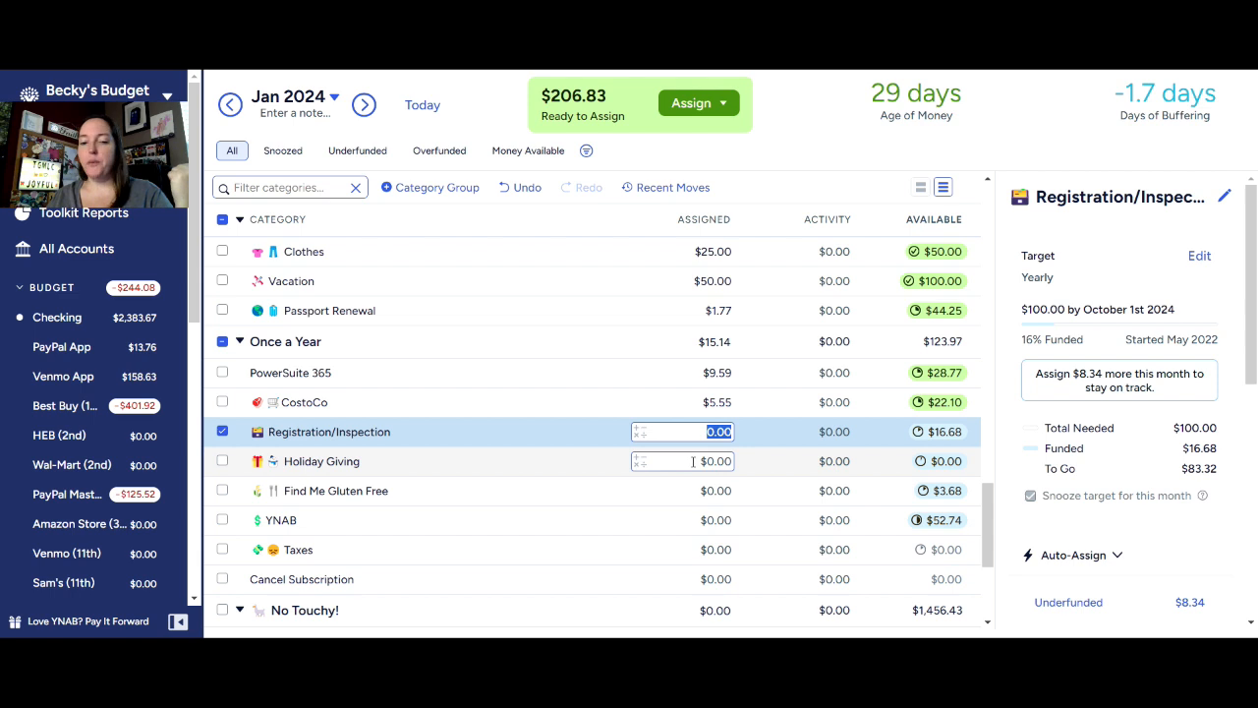
{"action": "left_click", "coordinate": [1086, 602]}
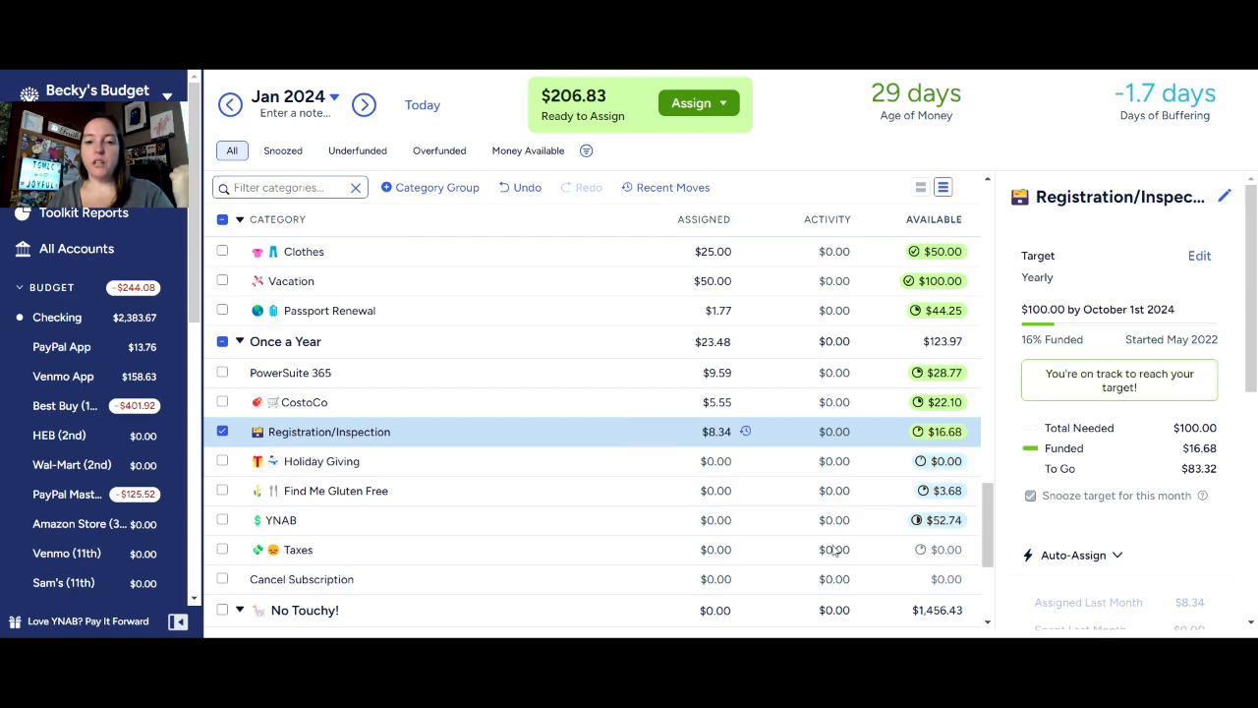
Add $85 to Holiday Giving and assign the underfunded $1.84 to Find Me Gluten Free for January 2024.
{"action": "left_click", "coordinate": [463, 457]}
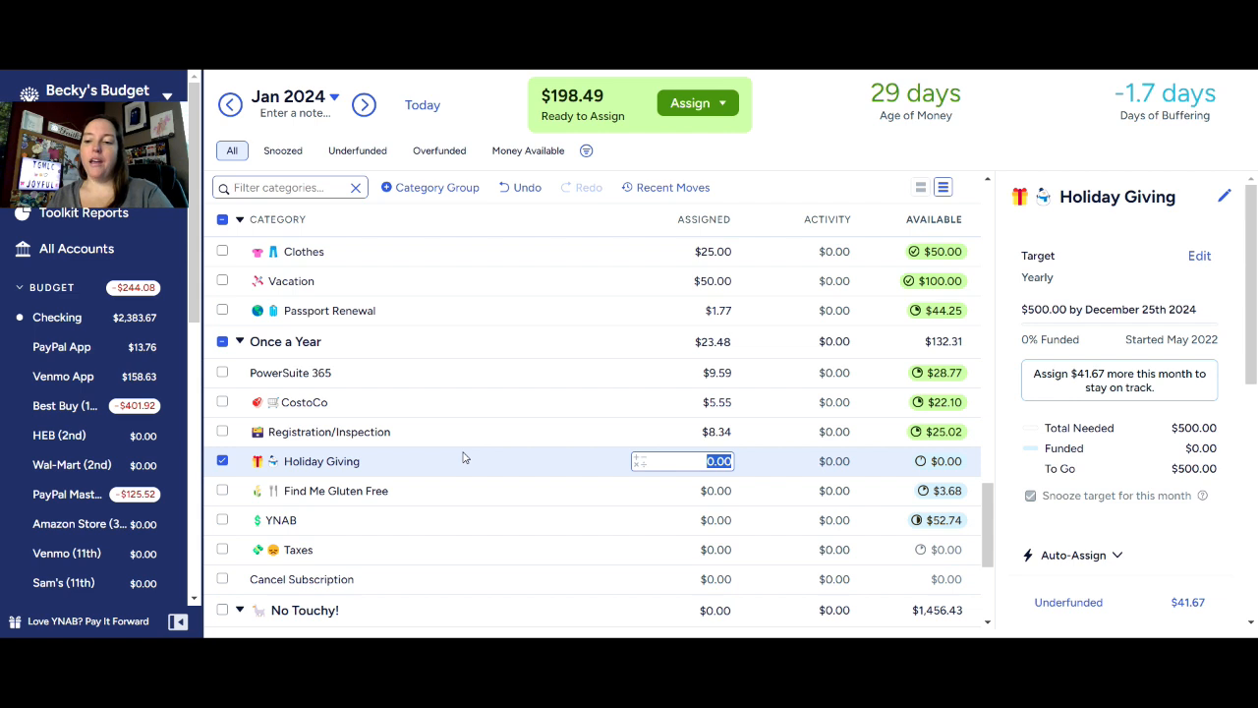
{"action": "type", "text": "+85"}
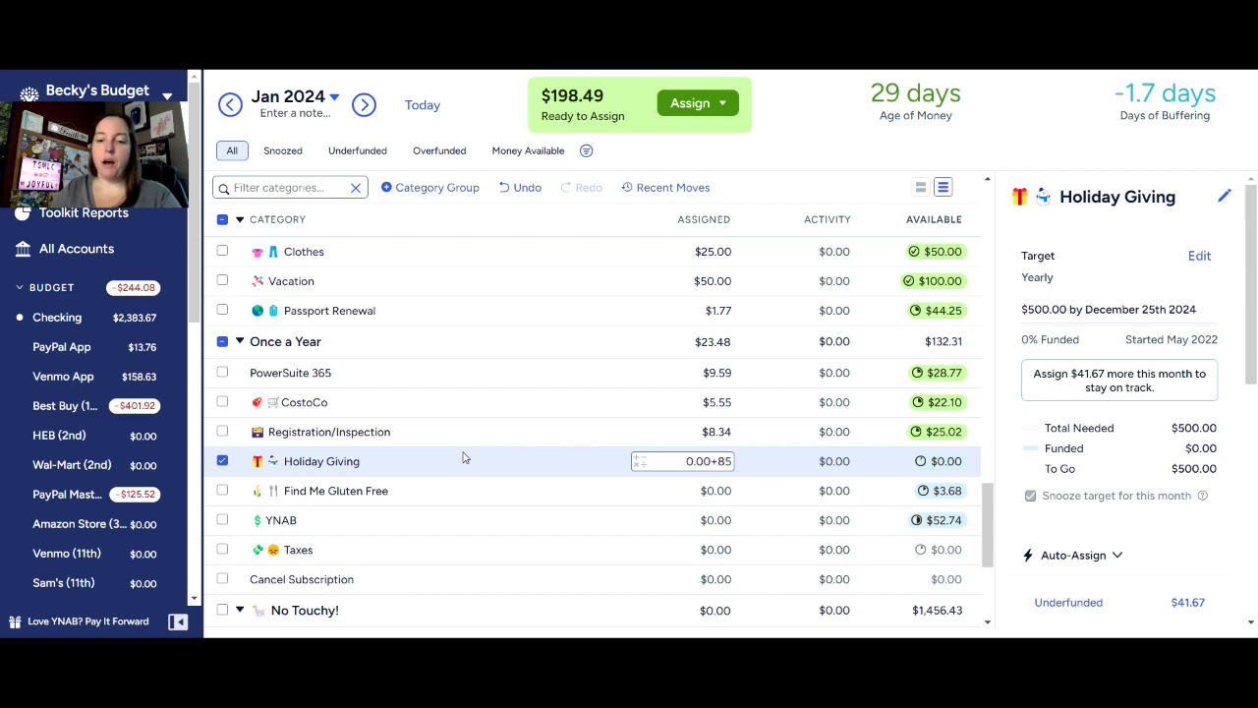
{"action": "key", "text": "Return"}
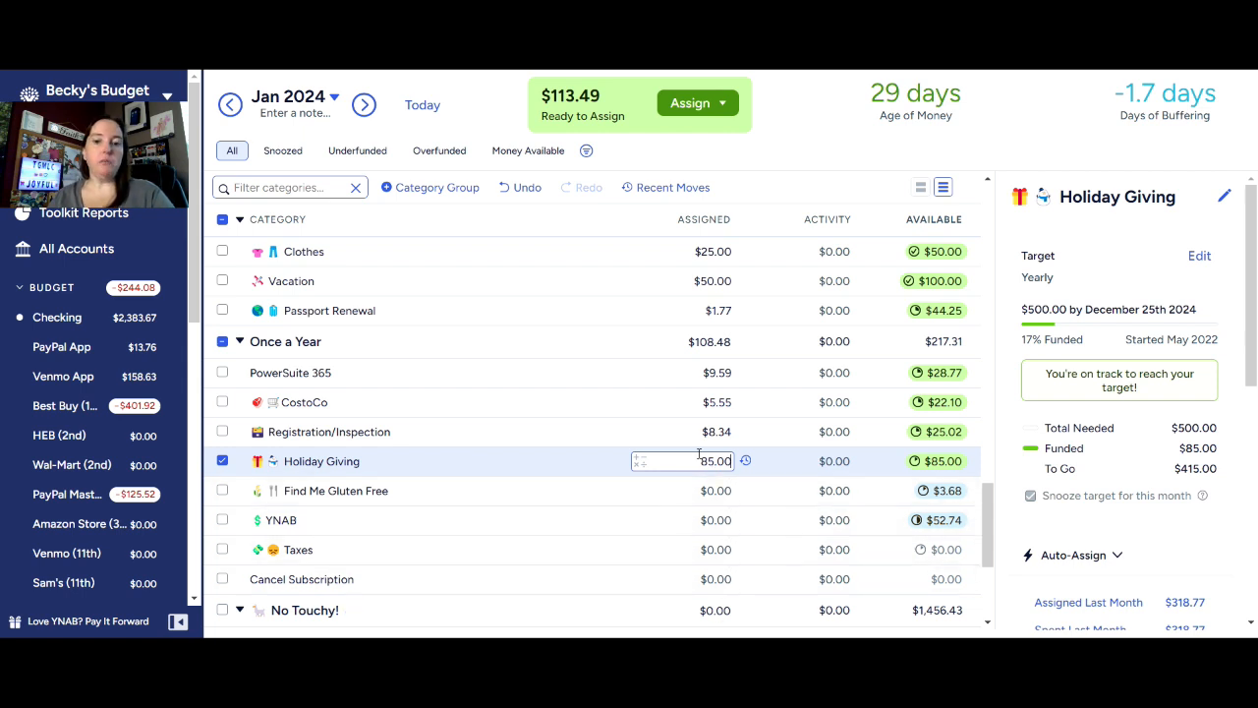
{"action": "left_click", "coordinate": [704, 490]}
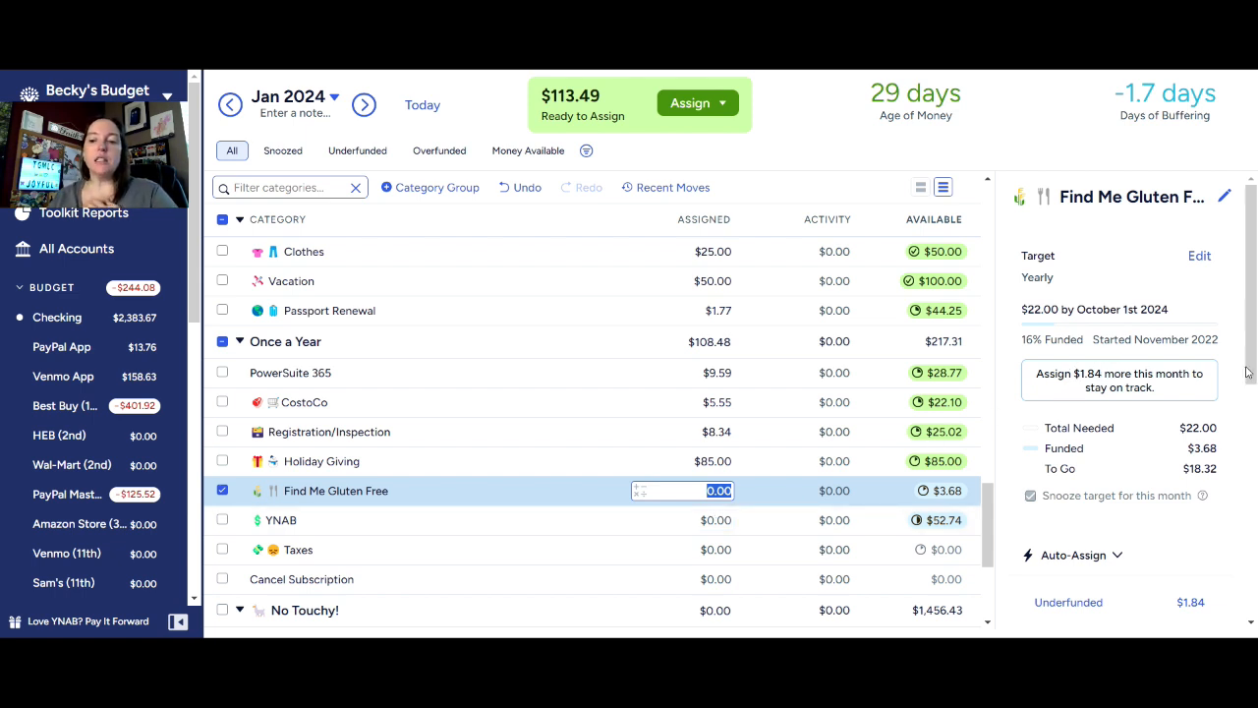
{"action": "left_click", "coordinate": [1072, 603]}
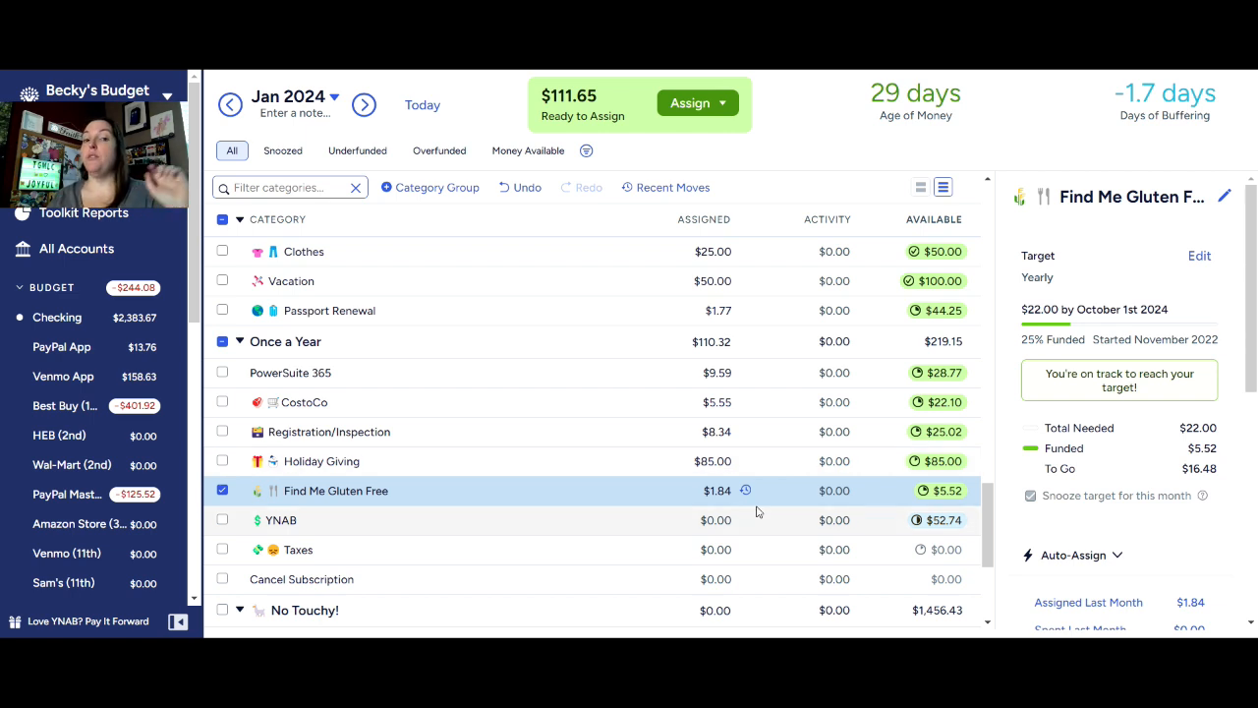
Assign the underfunded $10.56 to the YNAB category in the Once a Year group for January 2024.
{"action": "left_click", "coordinate": [725, 511]}
{"action": "left_click", "coordinate": [719, 519]}
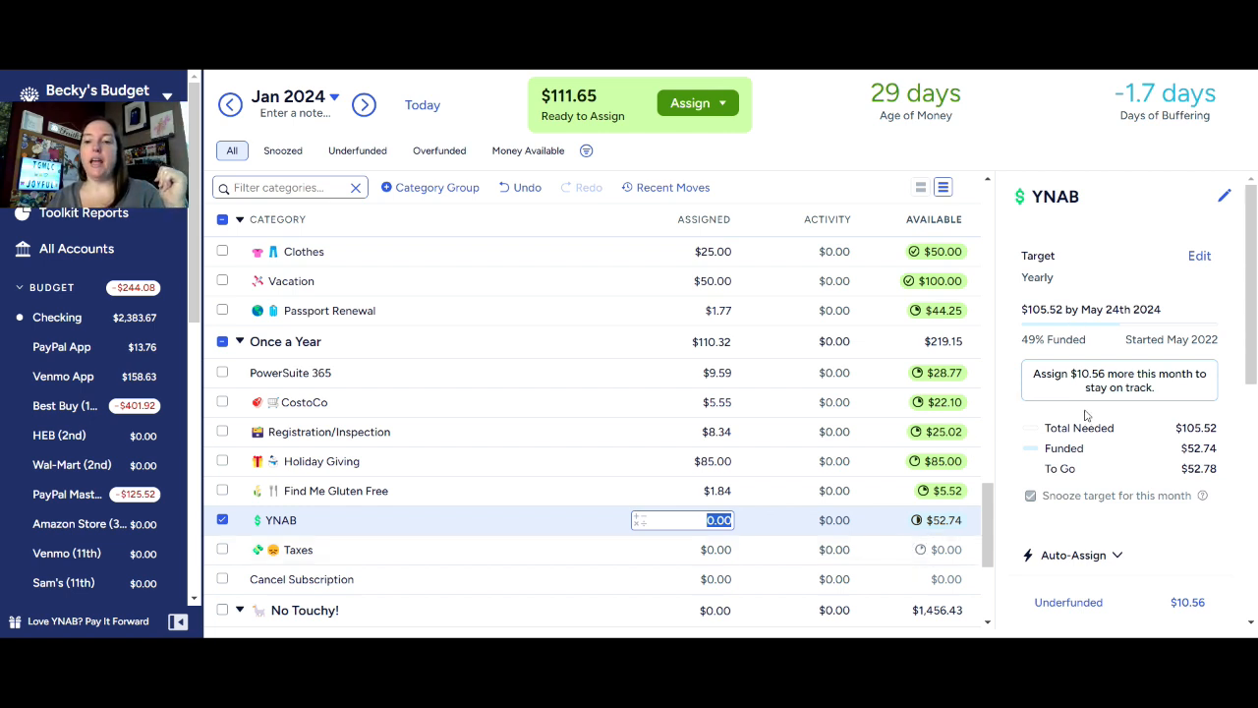
{"action": "left_click", "coordinate": [1072, 604]}
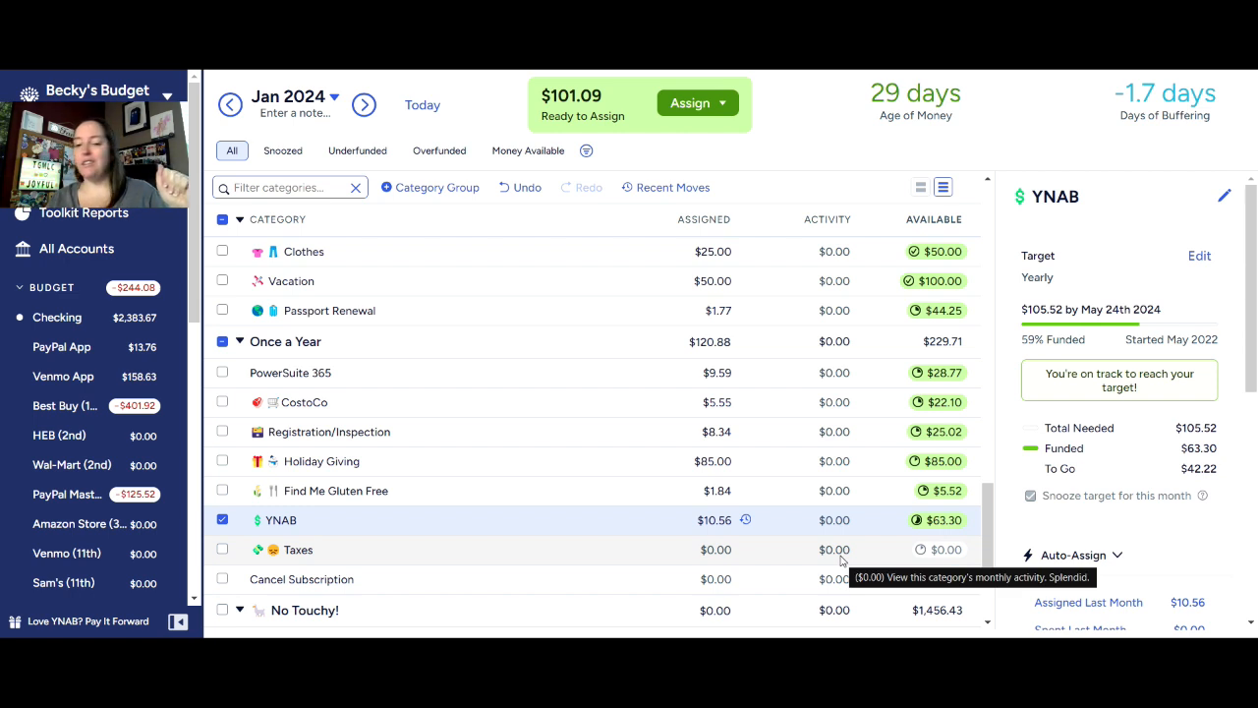
Move $1,378.00 from 52 Week Challenge to Emergency Fund within the No Touchy! group for January 2024.
{"action": "scroll", "coordinate": [737, 485], "scroll_direction": "down", "scroll_amount": 2}
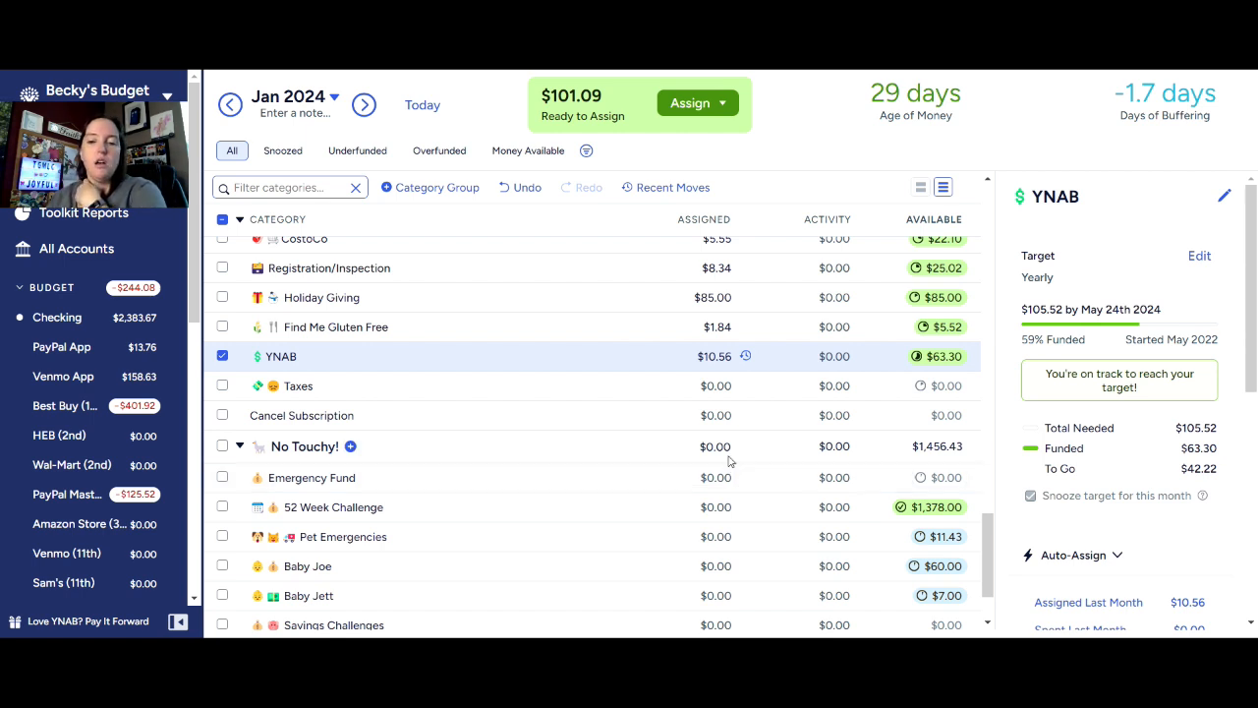
{"action": "scroll", "coordinate": [619, 442], "scroll_direction": "down", "scroll_amount": 2}
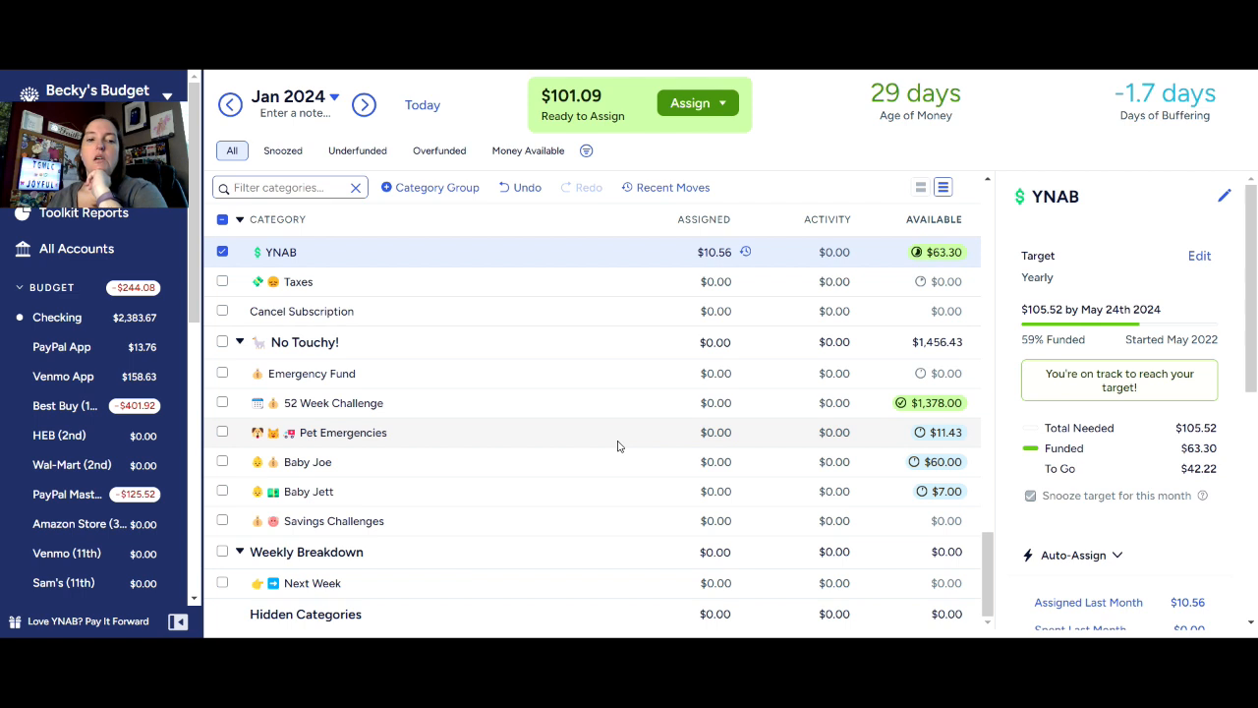
{"action": "left_click", "coordinate": [936, 410]}
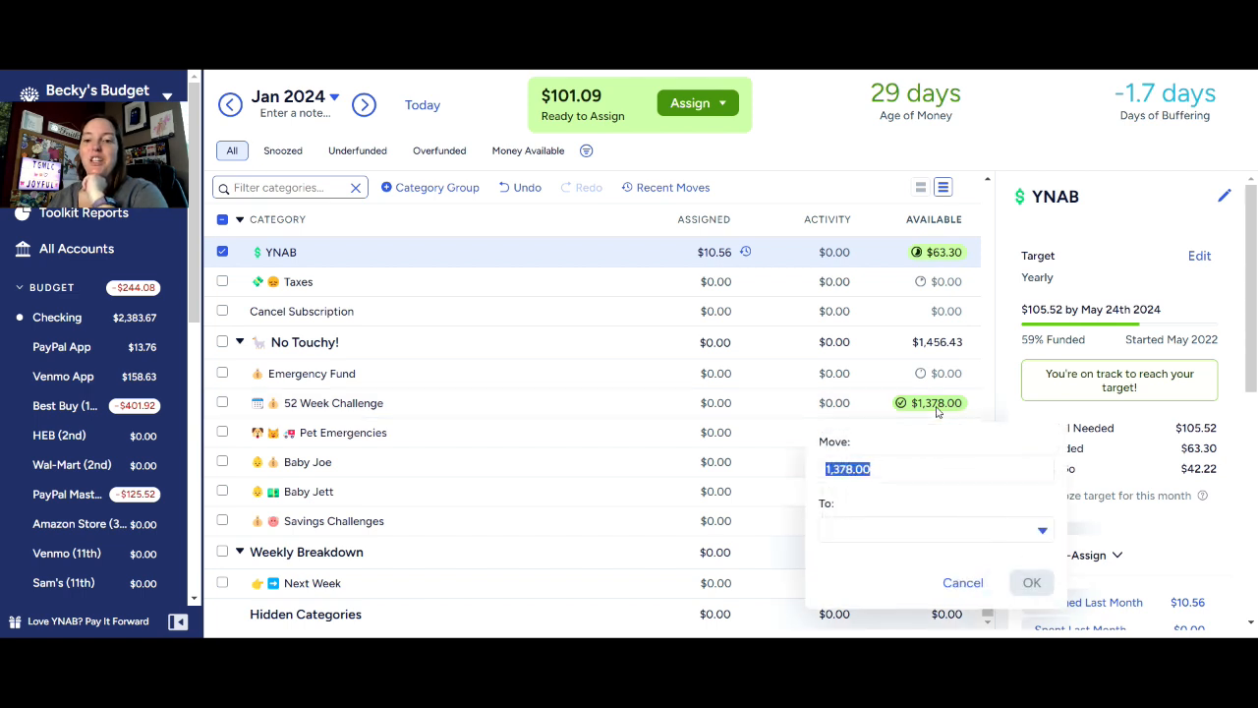
{"action": "left_click", "coordinate": [1044, 533]}
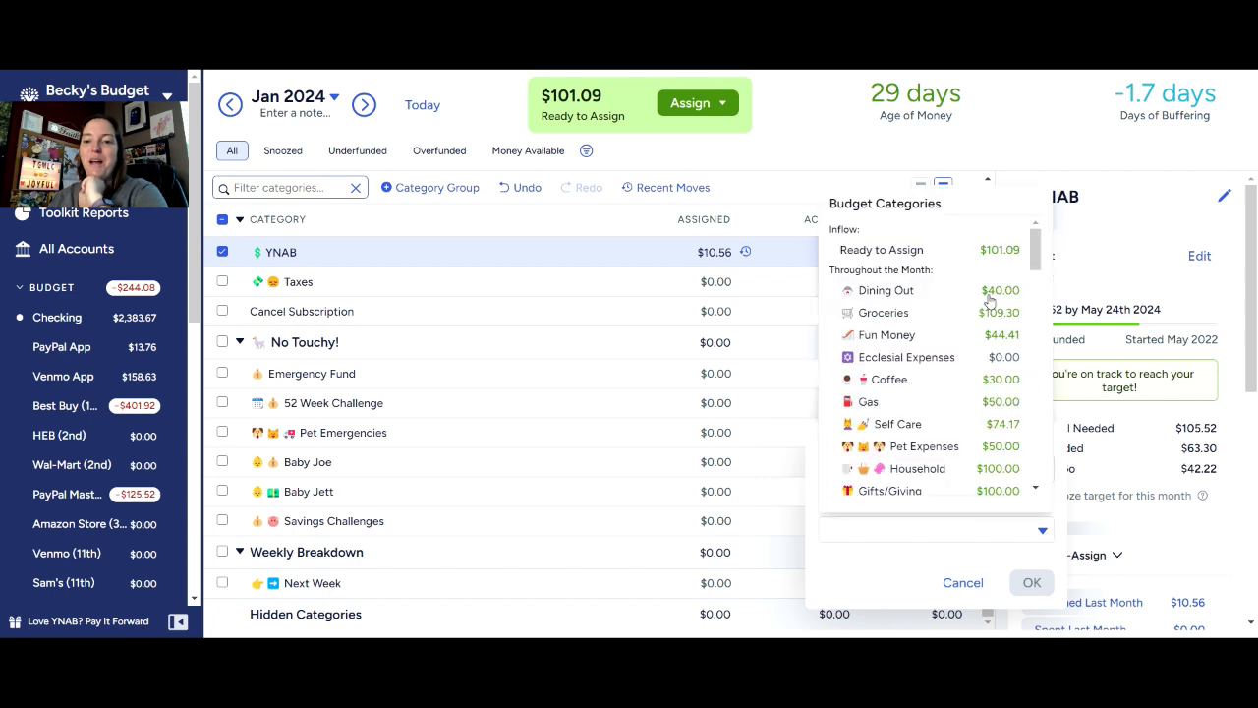
{"action": "scroll", "coordinate": [927, 422], "scroll_direction": "down", "scroll_amount": 5}
{"action": "scroll", "coordinate": [928, 425], "scroll_direction": "down", "scroll_amount": 3}
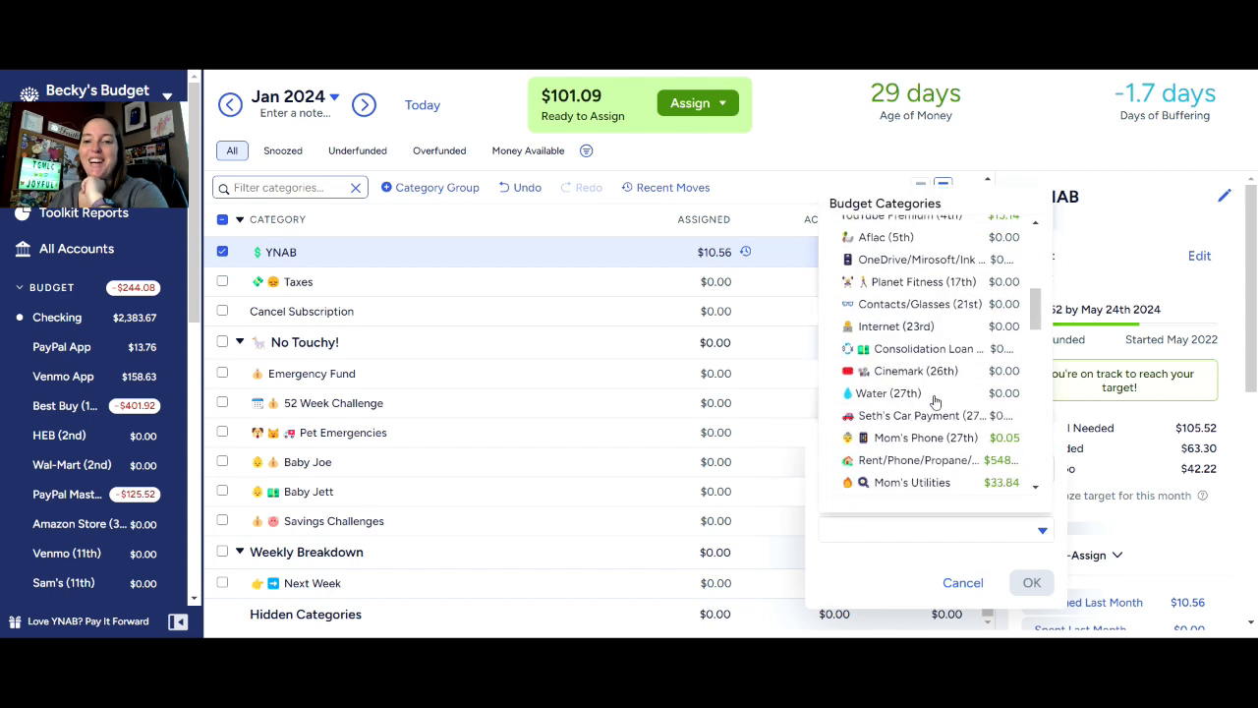
{"action": "scroll", "coordinate": [937, 398], "scroll_direction": "up", "scroll_amount": 2}
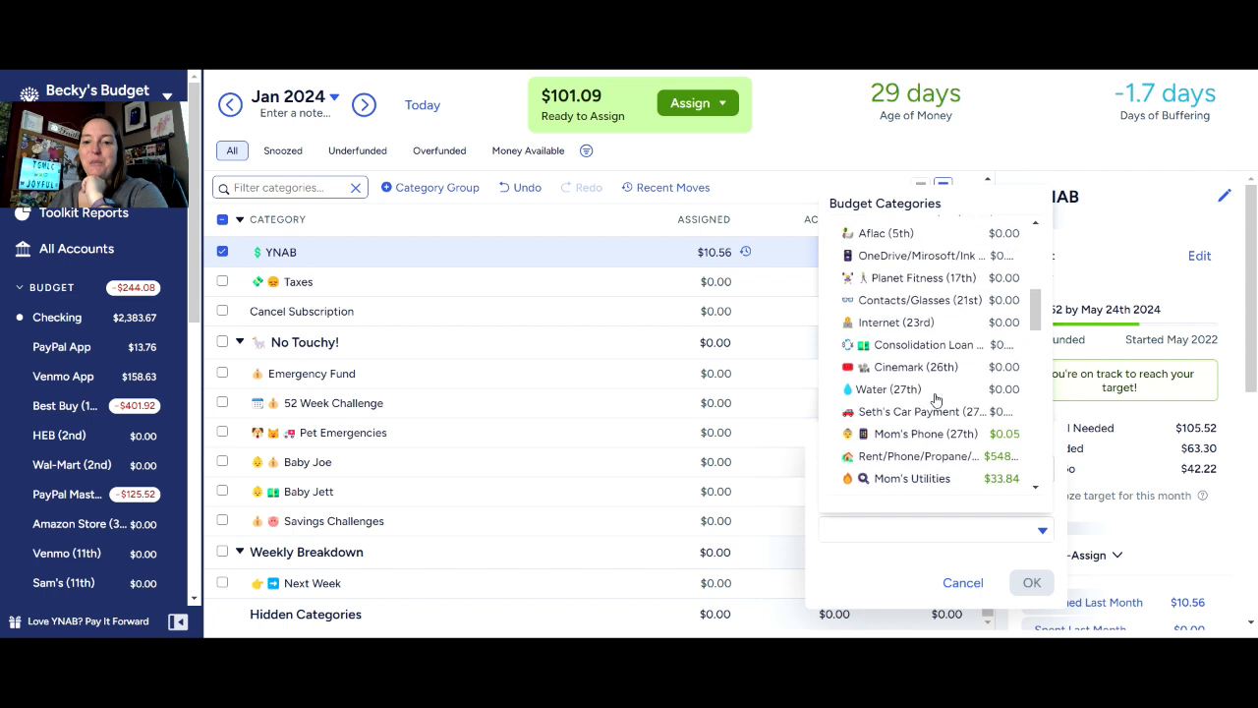
{"action": "scroll", "coordinate": [933, 403], "scroll_direction": "down", "scroll_amount": 8}
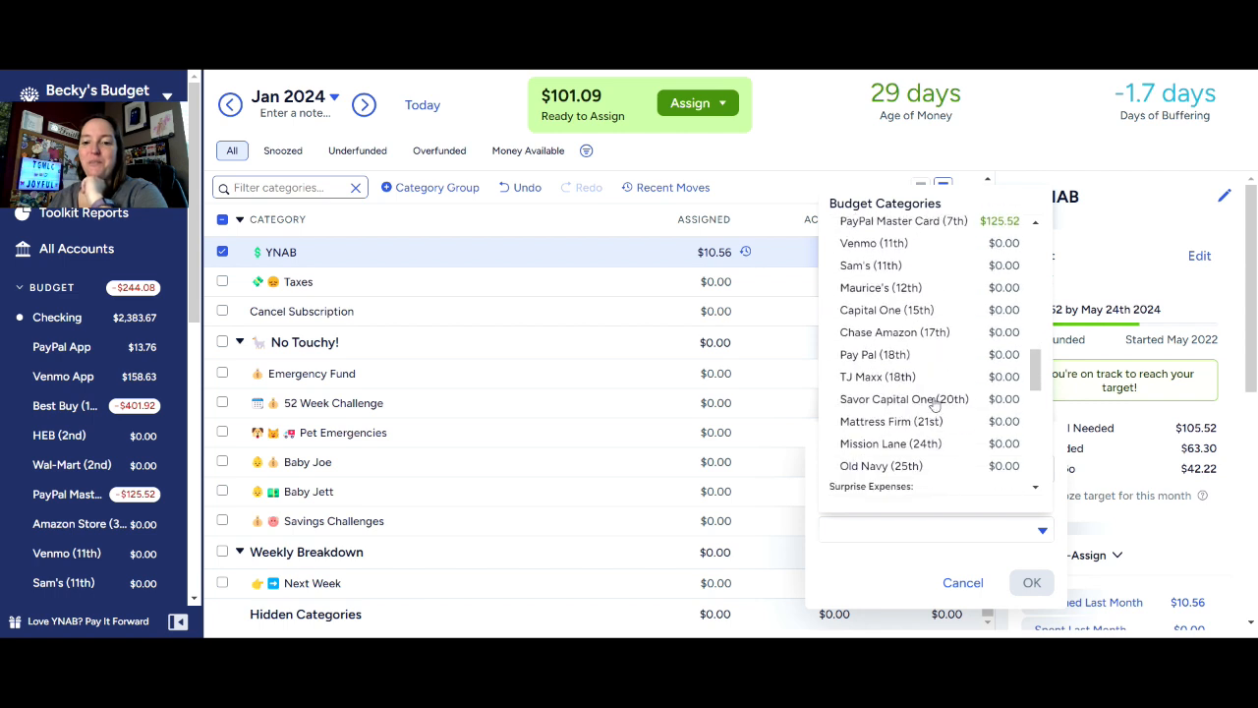
{"action": "scroll", "coordinate": [924, 417], "scroll_direction": "down", "scroll_amount": 4}
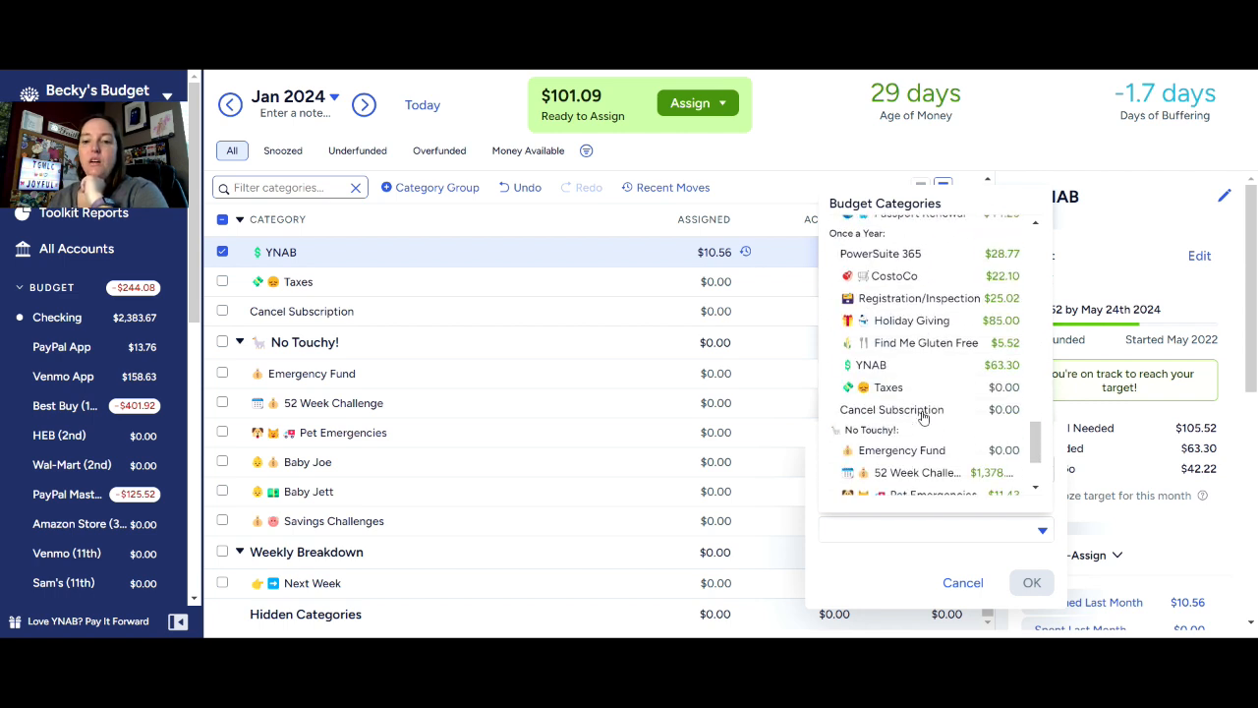
{"action": "left_click", "coordinate": [914, 470]}
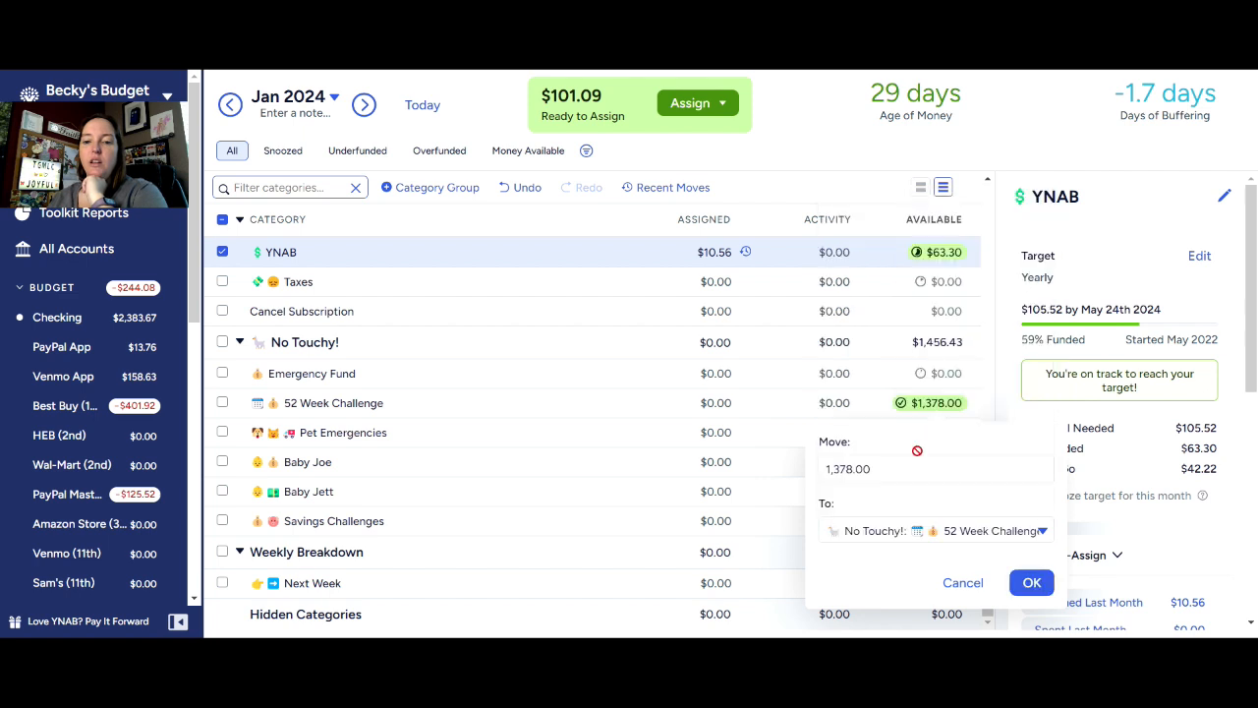
{"action": "left_click", "coordinate": [1041, 531]}
{"action": "scroll", "coordinate": [958, 442], "scroll_direction": "down", "scroll_amount": 12}
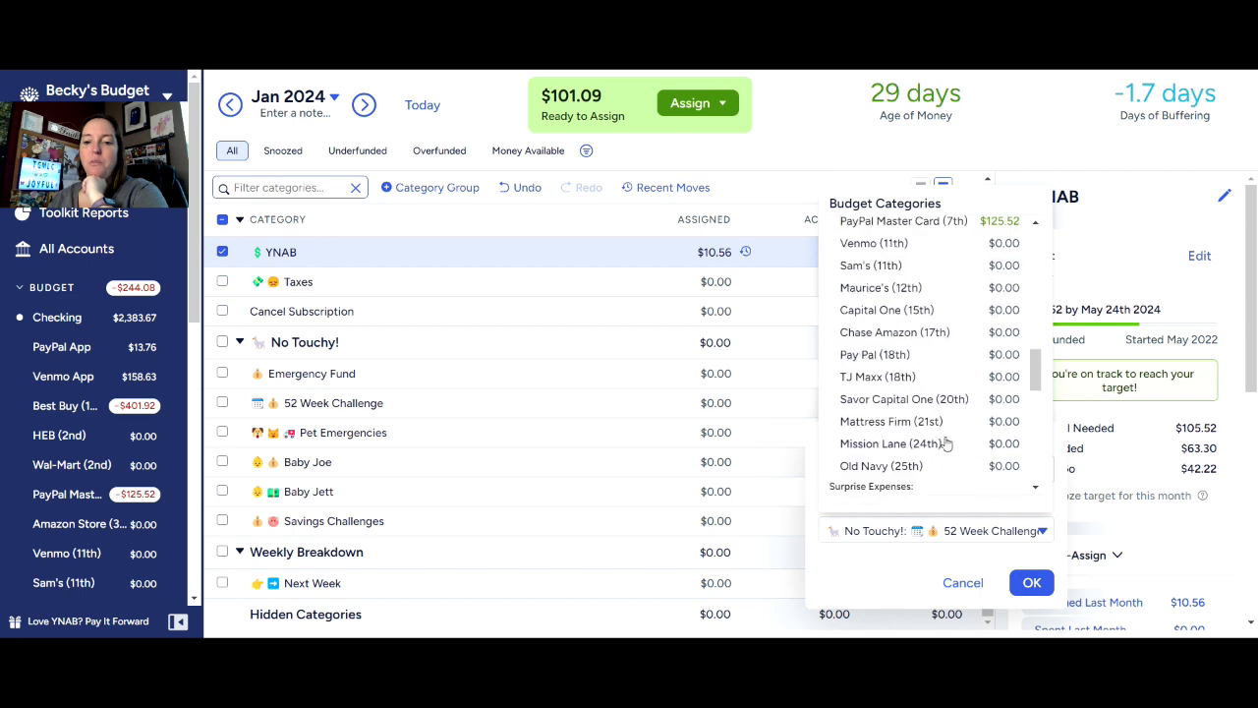
{"action": "scroll", "coordinate": [941, 435], "scroll_direction": "down", "scroll_amount": 4}
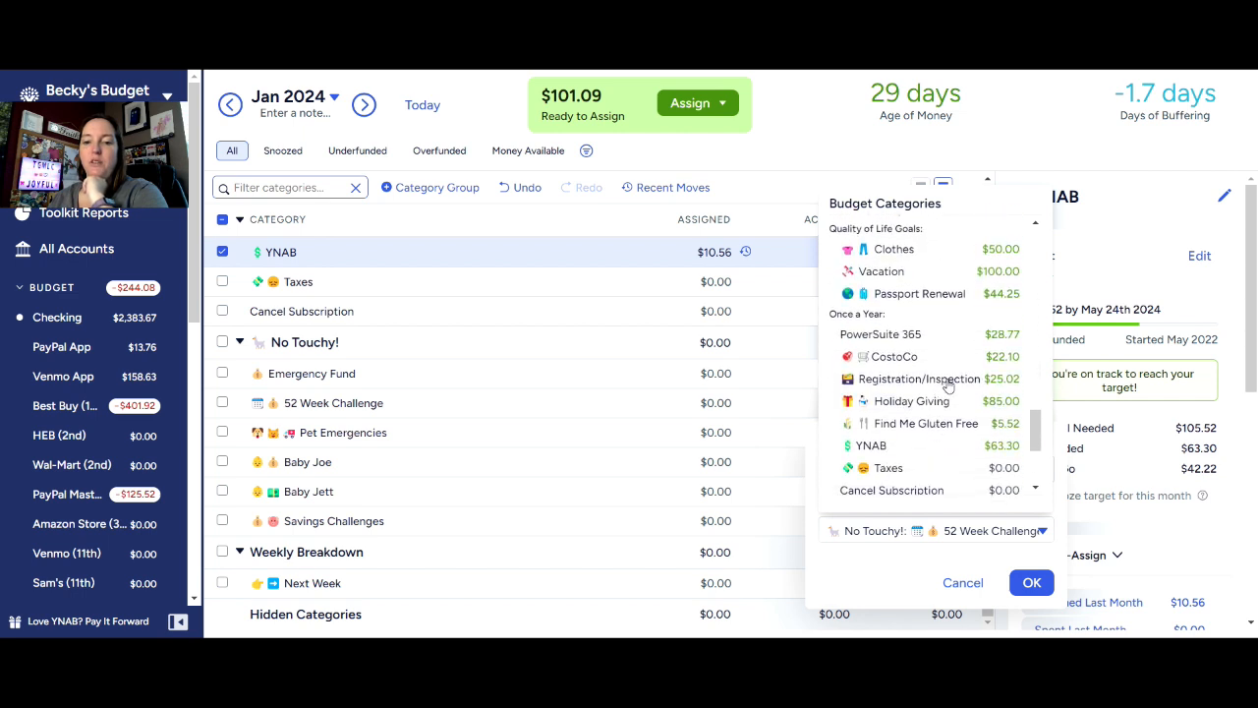
{"action": "scroll", "coordinate": [918, 460], "scroll_direction": "down", "scroll_amount": 2}
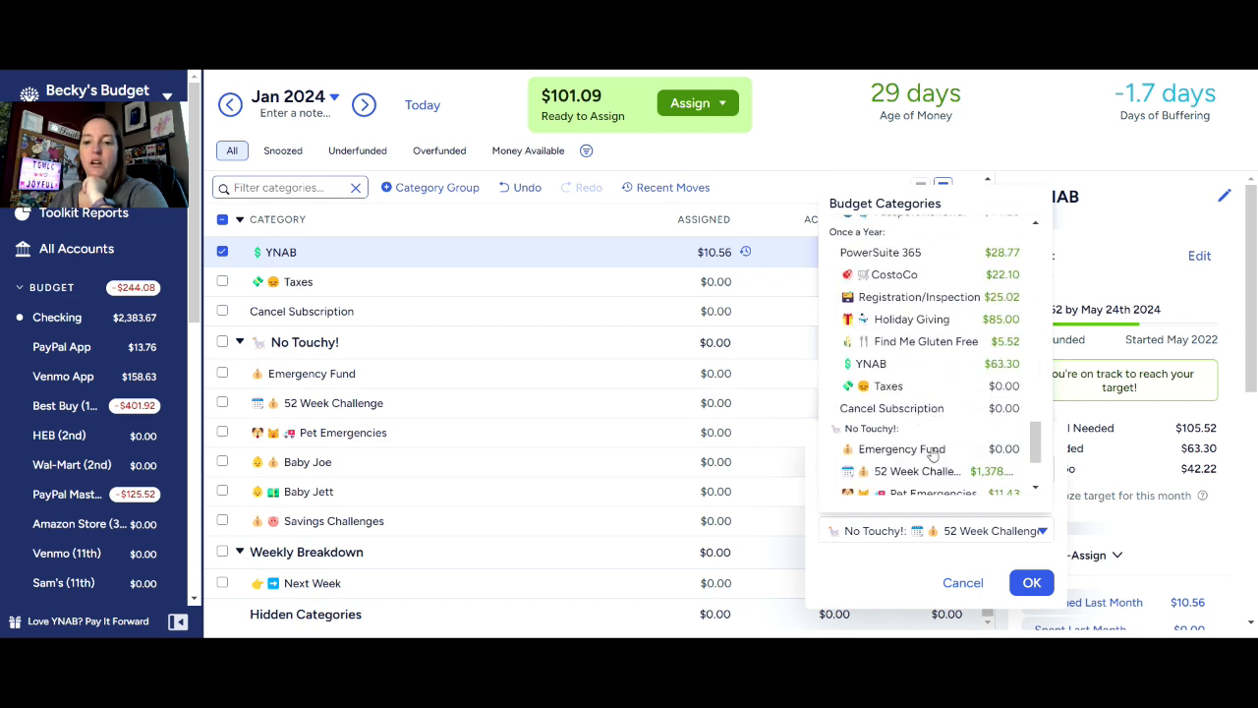
{"action": "left_click", "coordinate": [933, 447]}
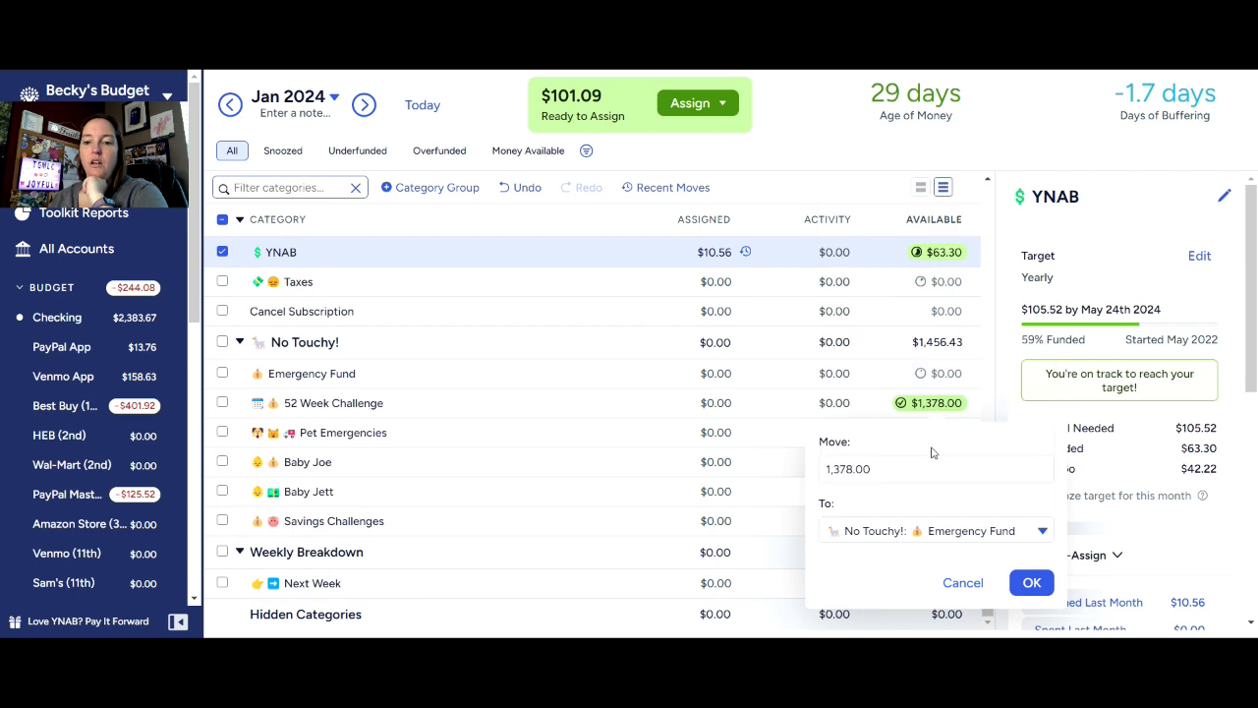
{"action": "left_click", "coordinate": [1031, 583]}
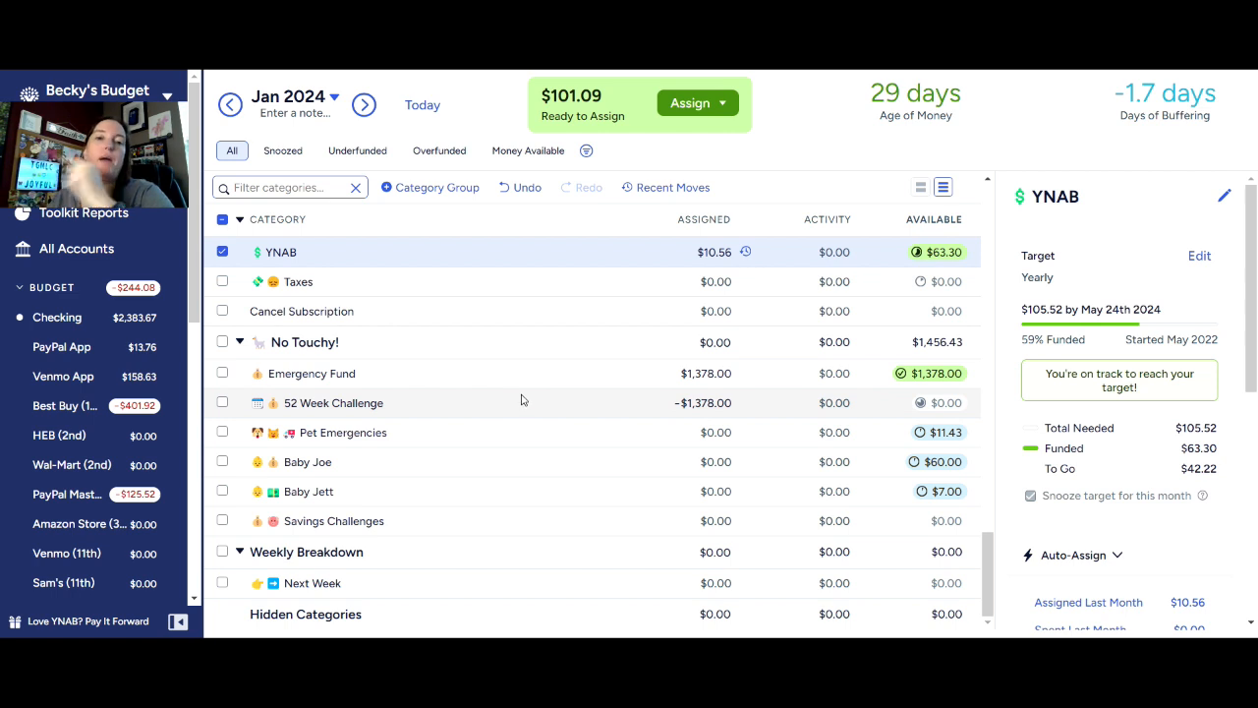
Assign $50 to Best Buy (1st) under Credit Card Payments for January 2024 and deselect the category.
{"action": "scroll", "coordinate": [732, 457], "scroll_direction": "up", "scroll_amount": 1}
{"action": "scroll", "coordinate": [732, 457], "scroll_direction": "down", "scroll_amount": 1}
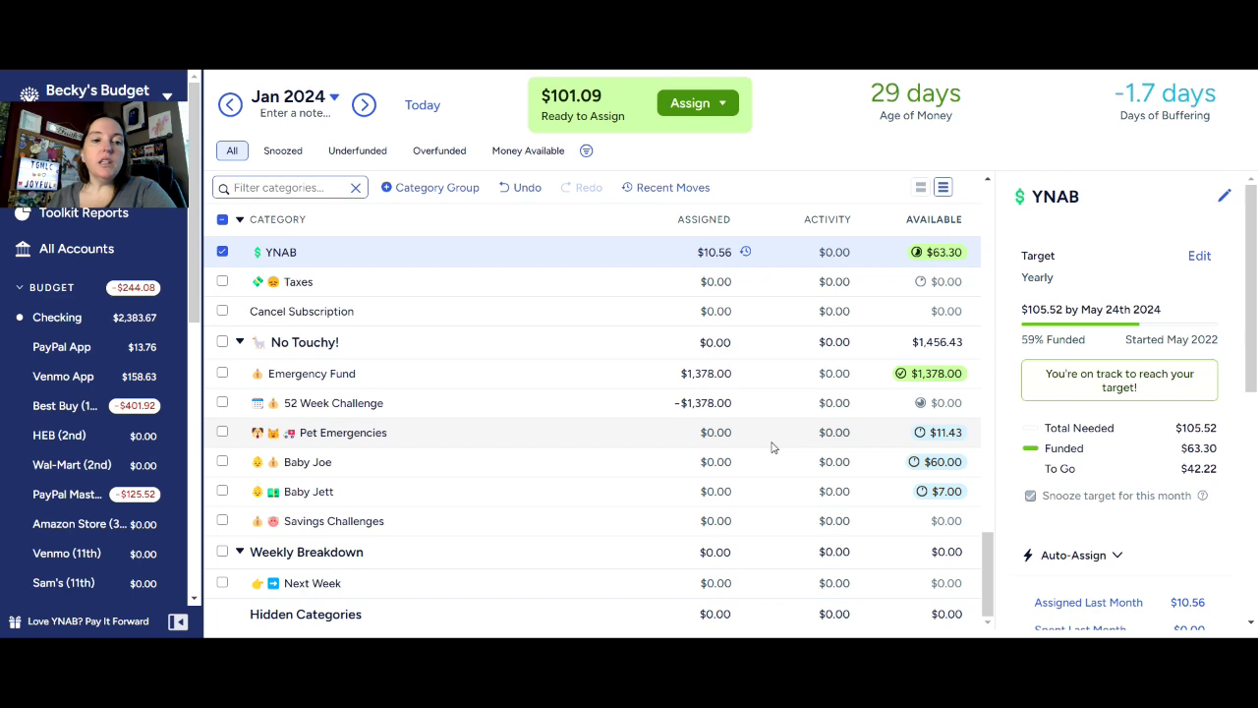
{"action": "scroll", "coordinate": [772, 447], "scroll_direction": "up", "scroll_amount": 3}
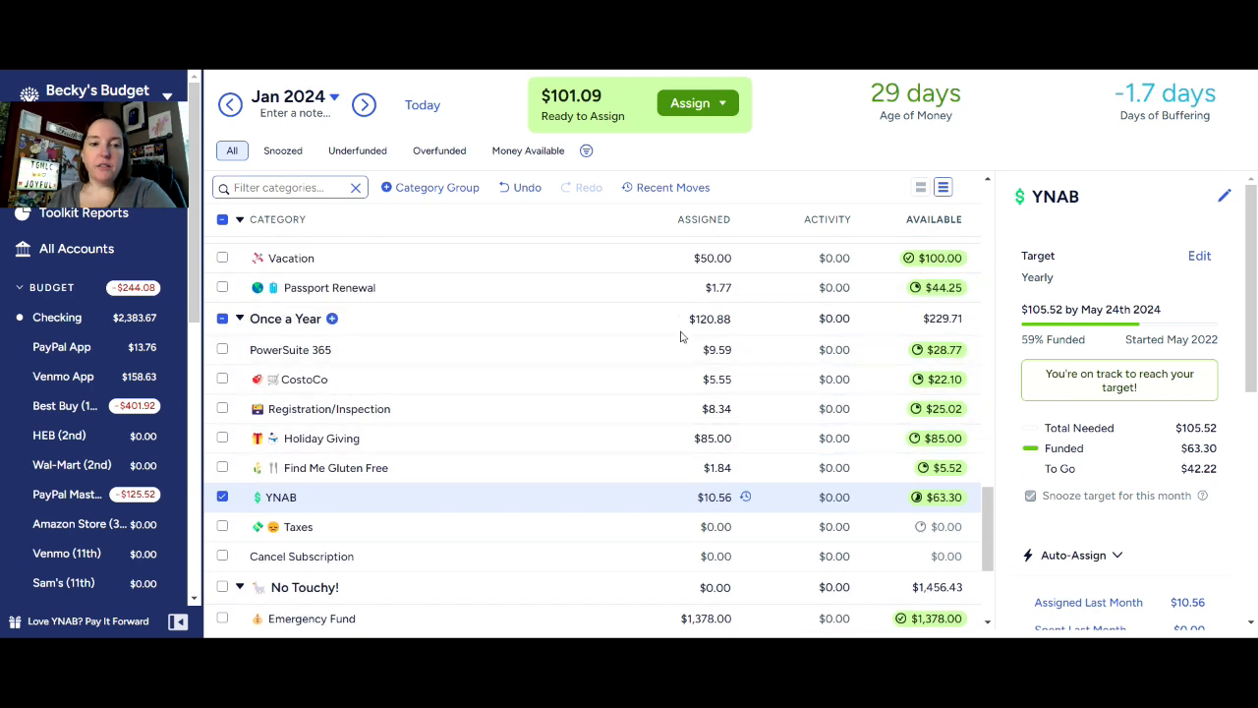
{"action": "scroll", "coordinate": [680, 336], "scroll_direction": "up", "scroll_amount": 2}
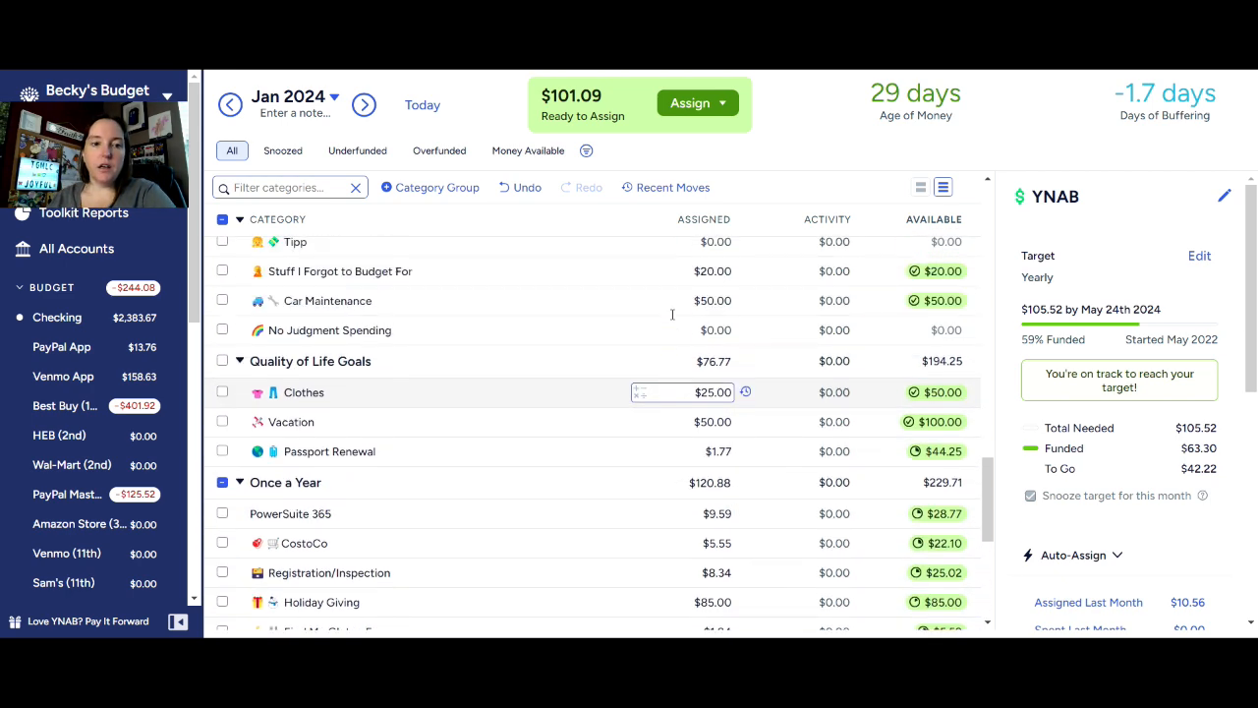
{"action": "scroll", "coordinate": [674, 317], "scroll_direction": "up", "scroll_amount": 1}
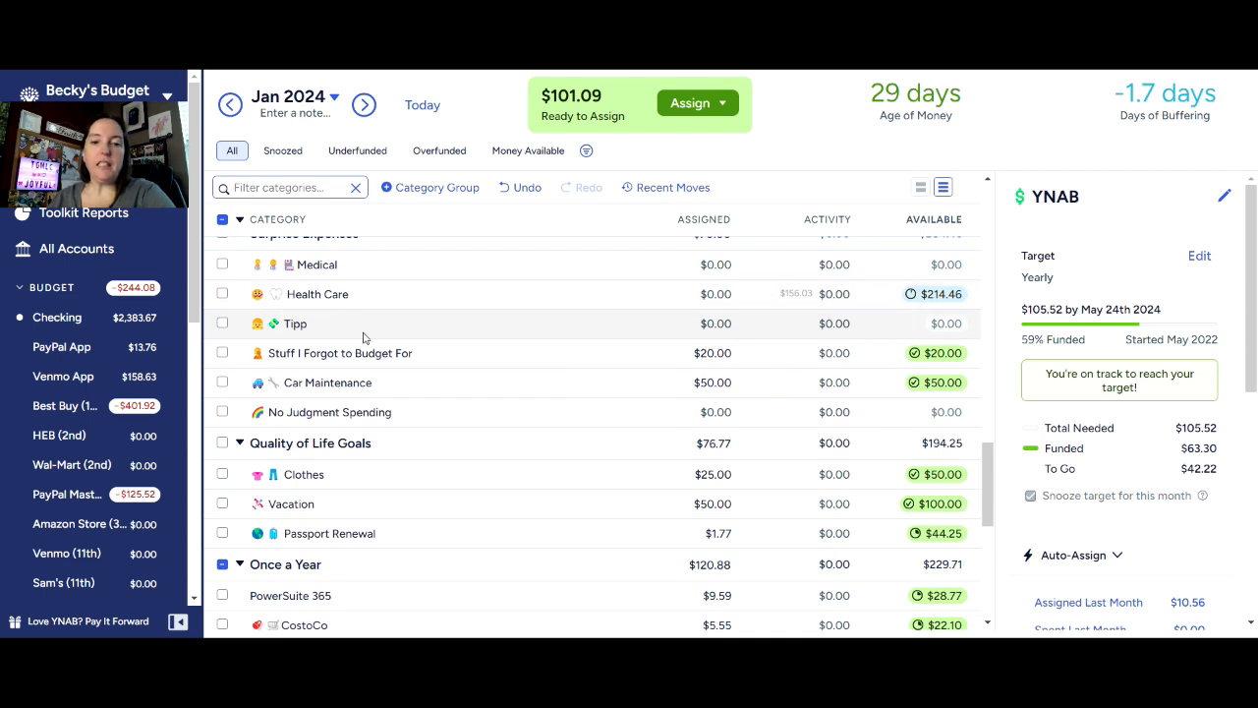
{"action": "scroll", "coordinate": [452, 342], "scroll_direction": "up", "scroll_amount": 1}
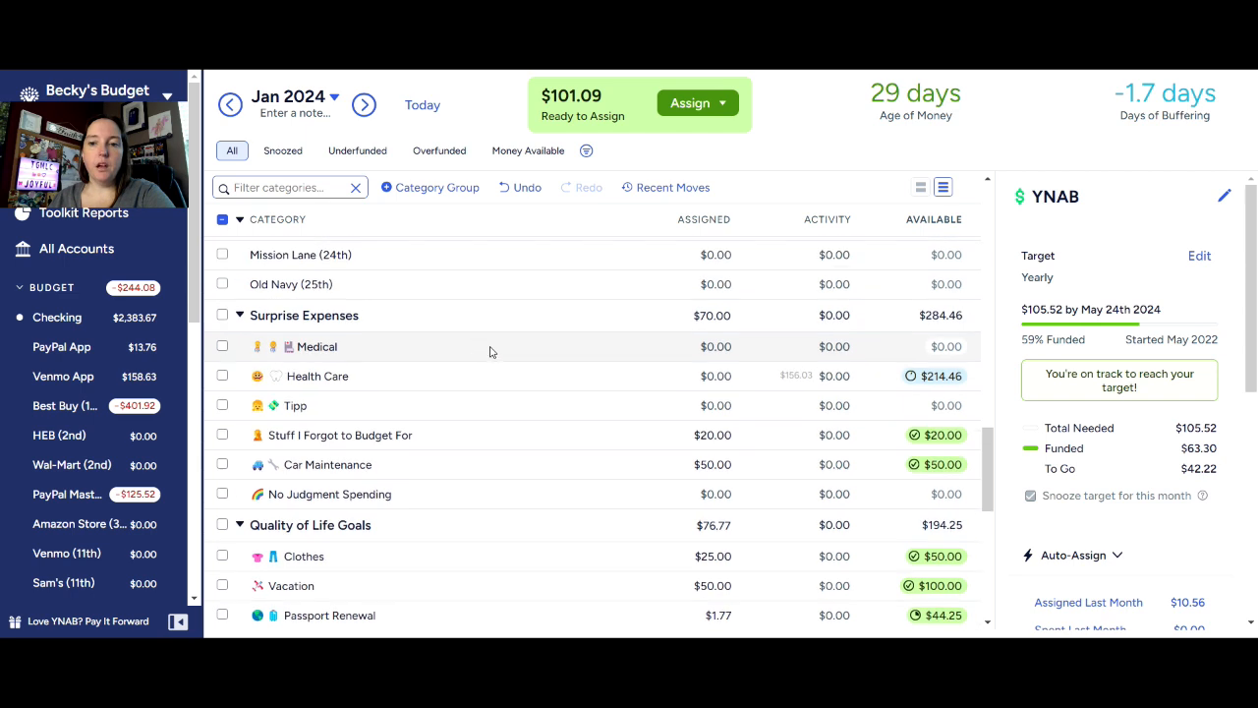
{"action": "scroll", "coordinate": [495, 358], "scroll_direction": "up", "scroll_amount": 1}
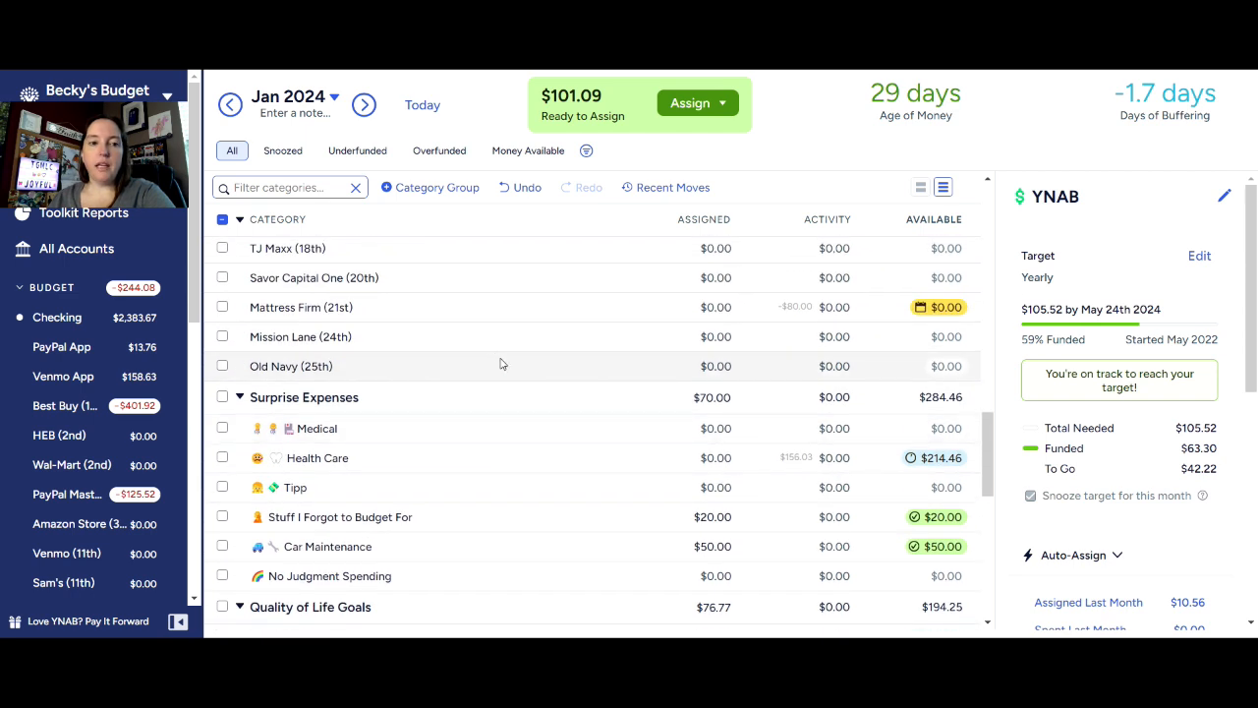
{"action": "scroll", "coordinate": [500, 364], "scroll_direction": "up", "scroll_amount": 1}
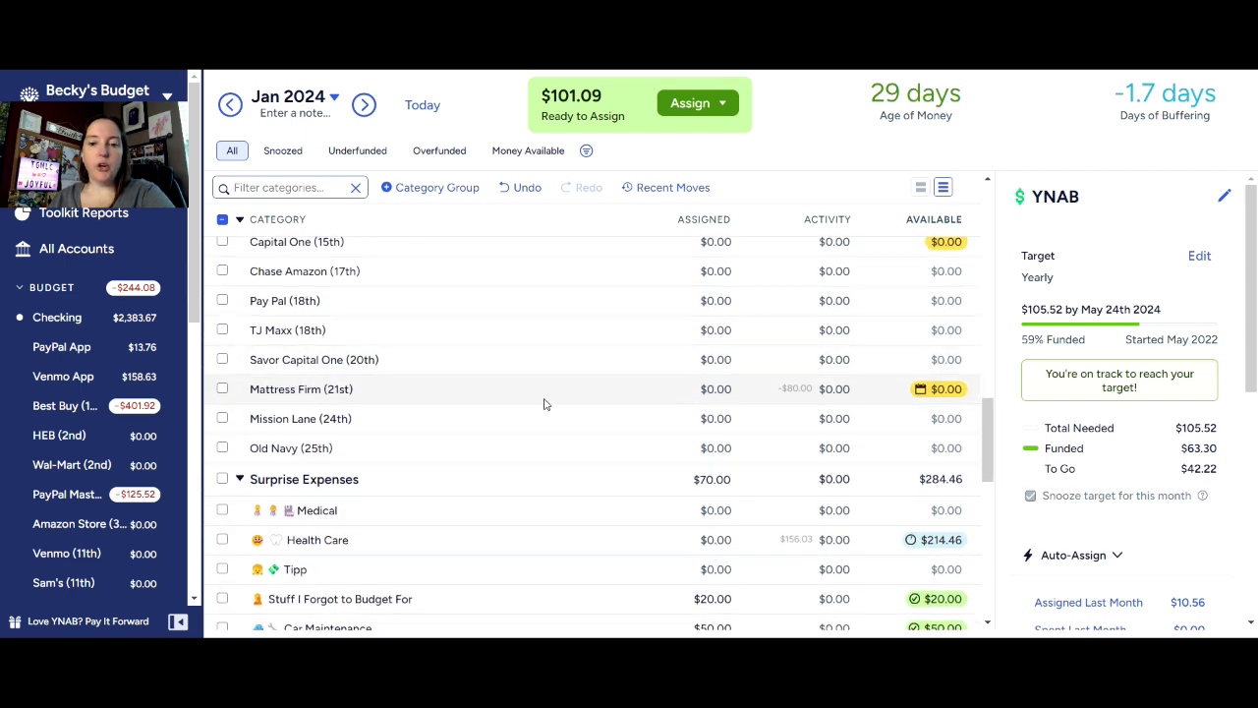
{"action": "scroll", "coordinate": [549, 404], "scroll_direction": "up", "scroll_amount": 1}
{"action": "scroll", "coordinate": [549, 406], "scroll_direction": "up", "scroll_amount": 1}
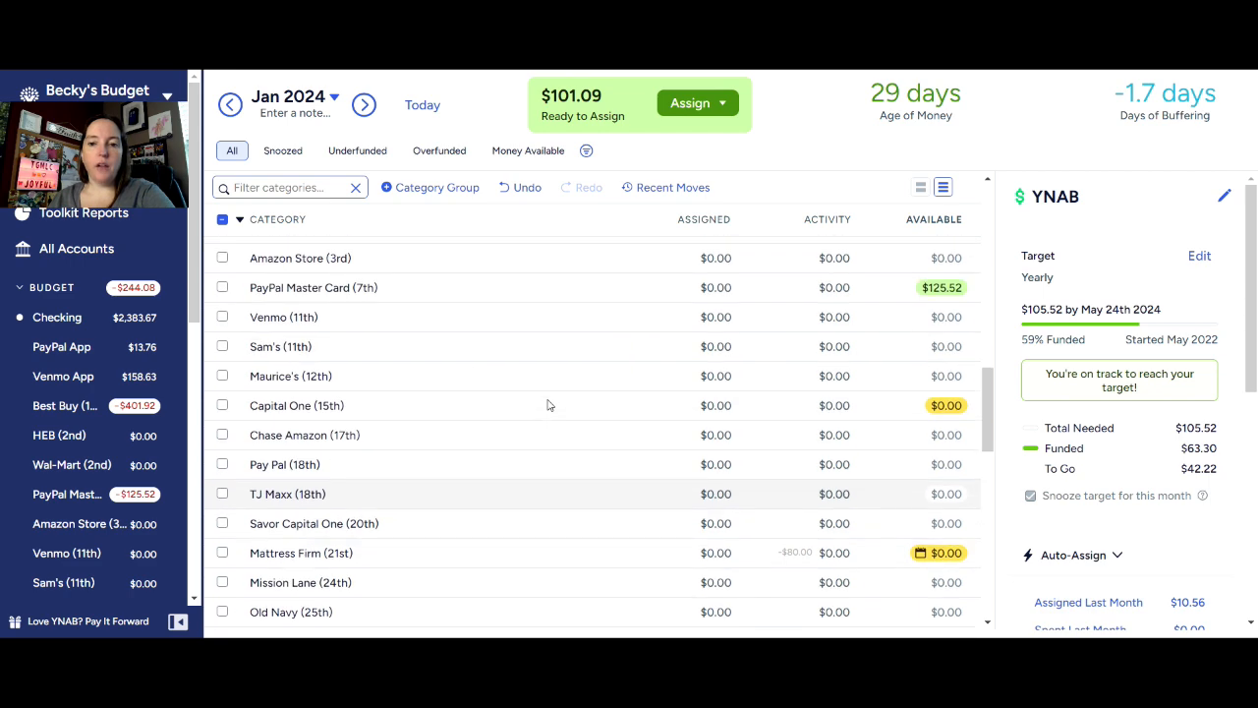
{"action": "scroll", "coordinate": [551, 406], "scroll_direction": "up", "scroll_amount": 1}
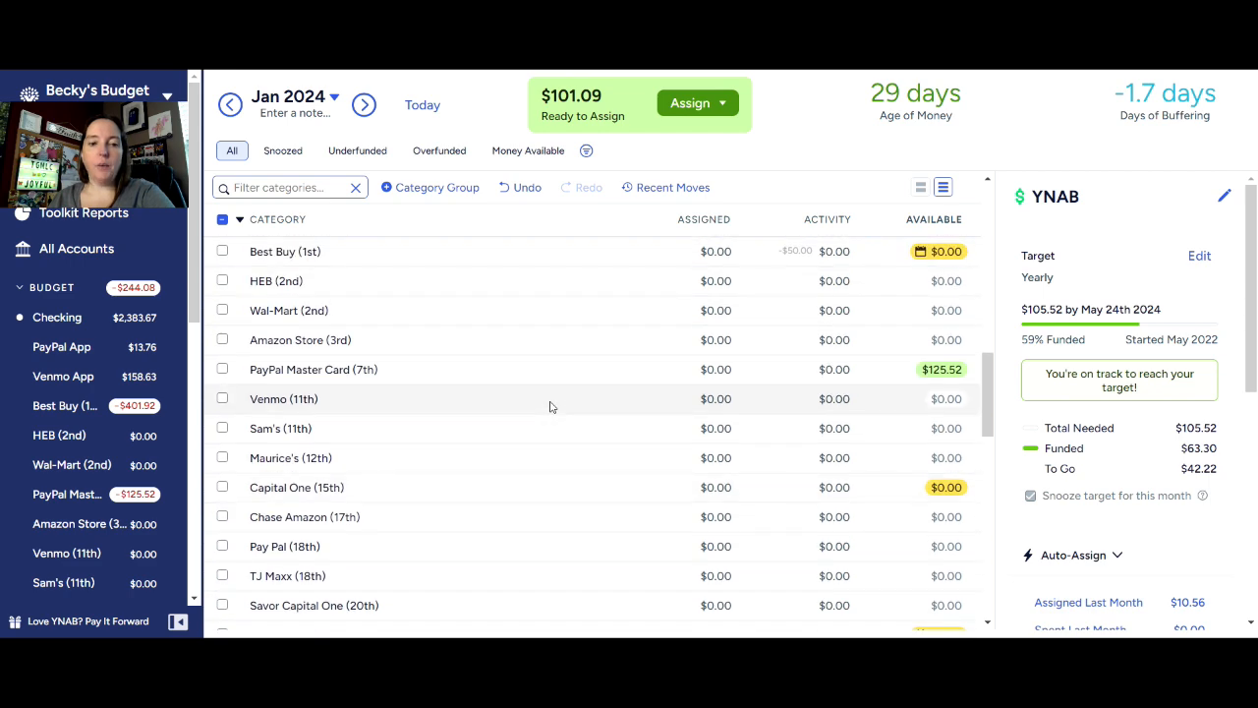
{"action": "scroll", "coordinate": [552, 406], "scroll_direction": "up", "scroll_amount": 1}
{"action": "scroll", "coordinate": [551, 406], "scroll_direction": "up", "scroll_amount": 1}
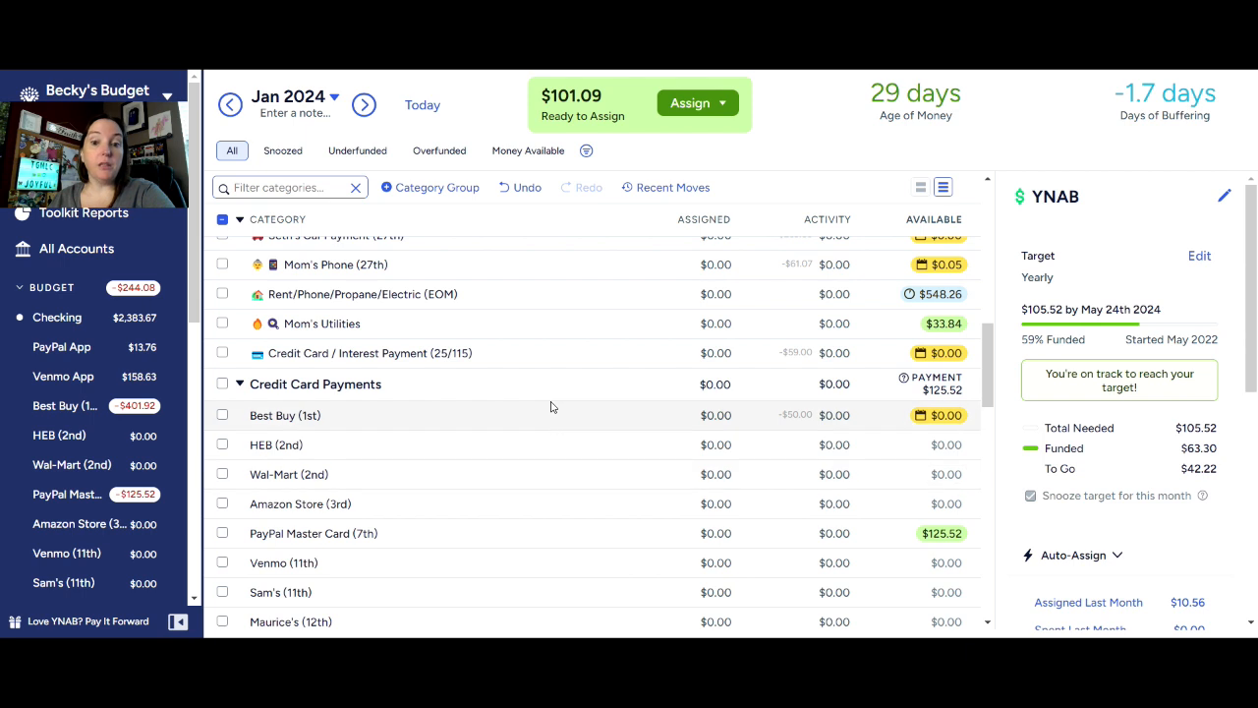
{"action": "left_click", "coordinate": [552, 410]}
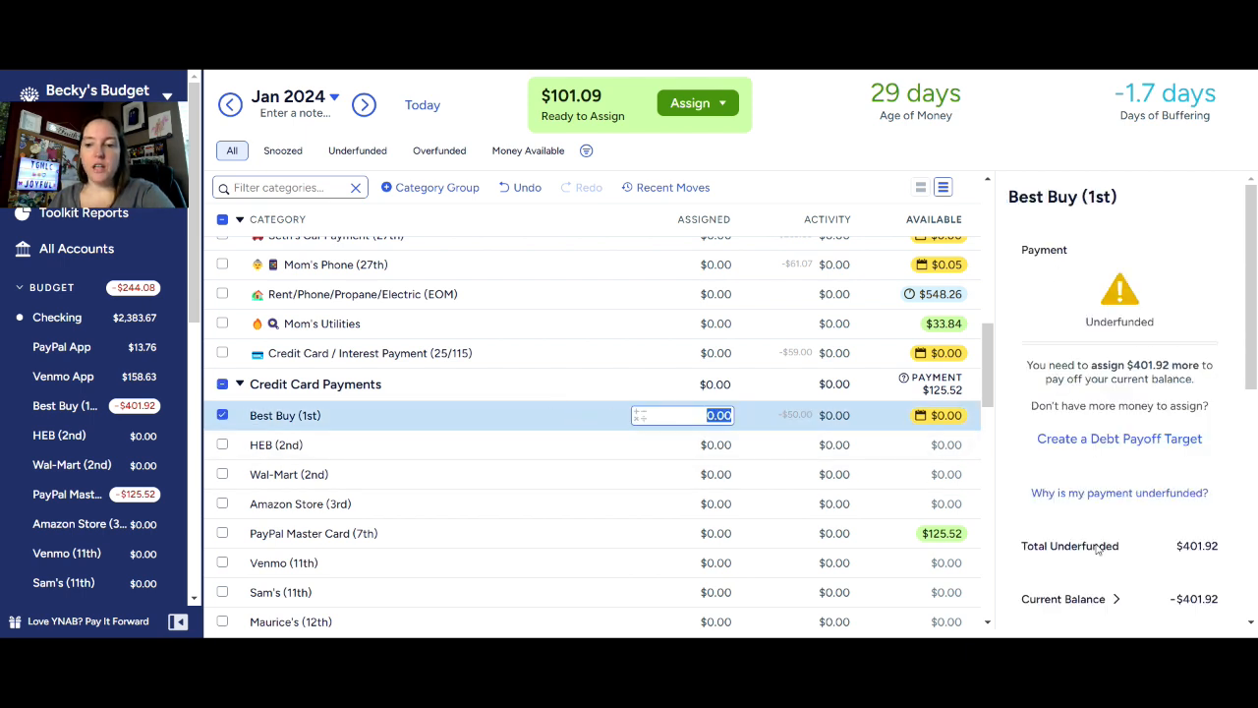
{"action": "type", "text": "50"}
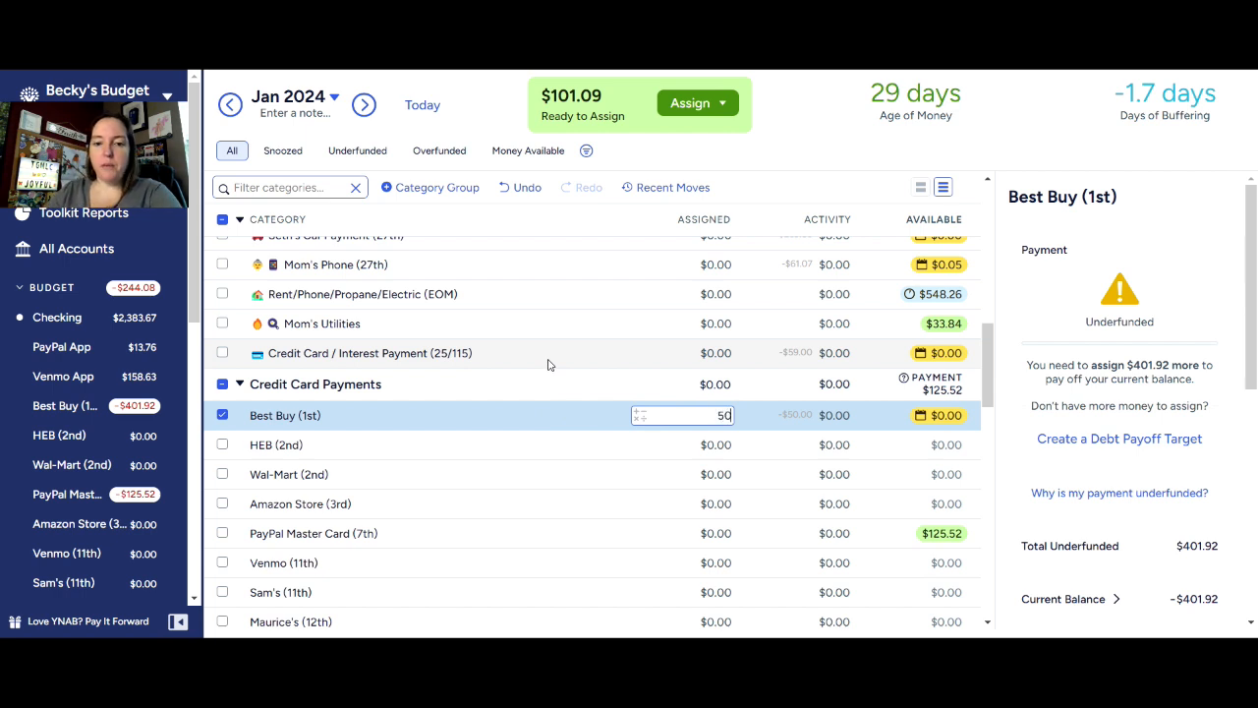
{"action": "key", "text": "Return"}
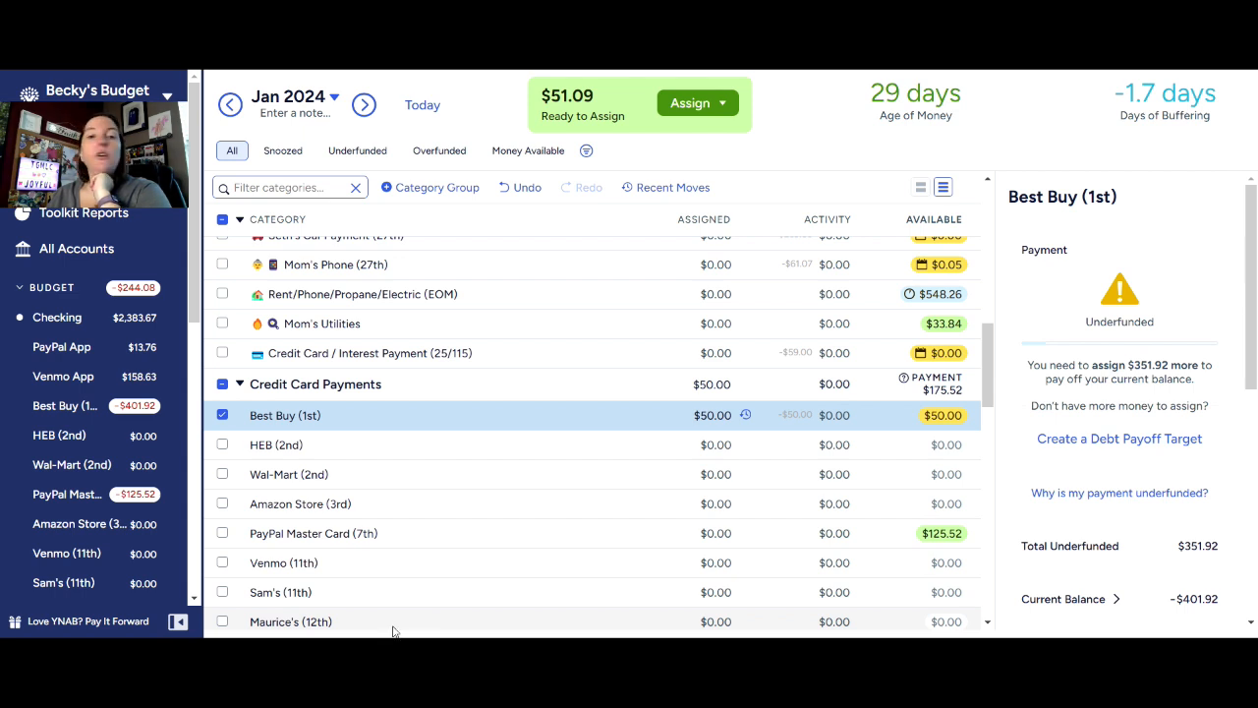
{"action": "left_click", "coordinate": [223, 415]}
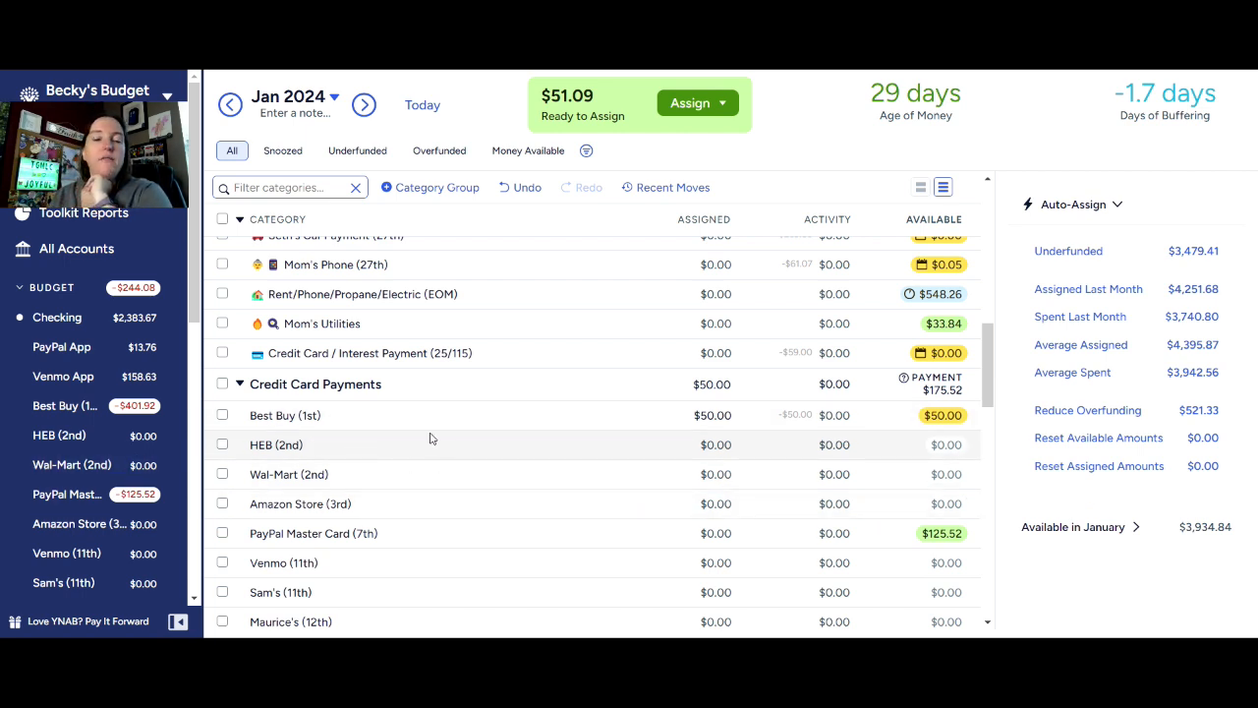
Assign the remaining $51.09 to Next Week in the Weekly Breakdown group for January 2024.
{"action": "scroll", "coordinate": [621, 433], "scroll_direction": "down", "scroll_amount": 10}
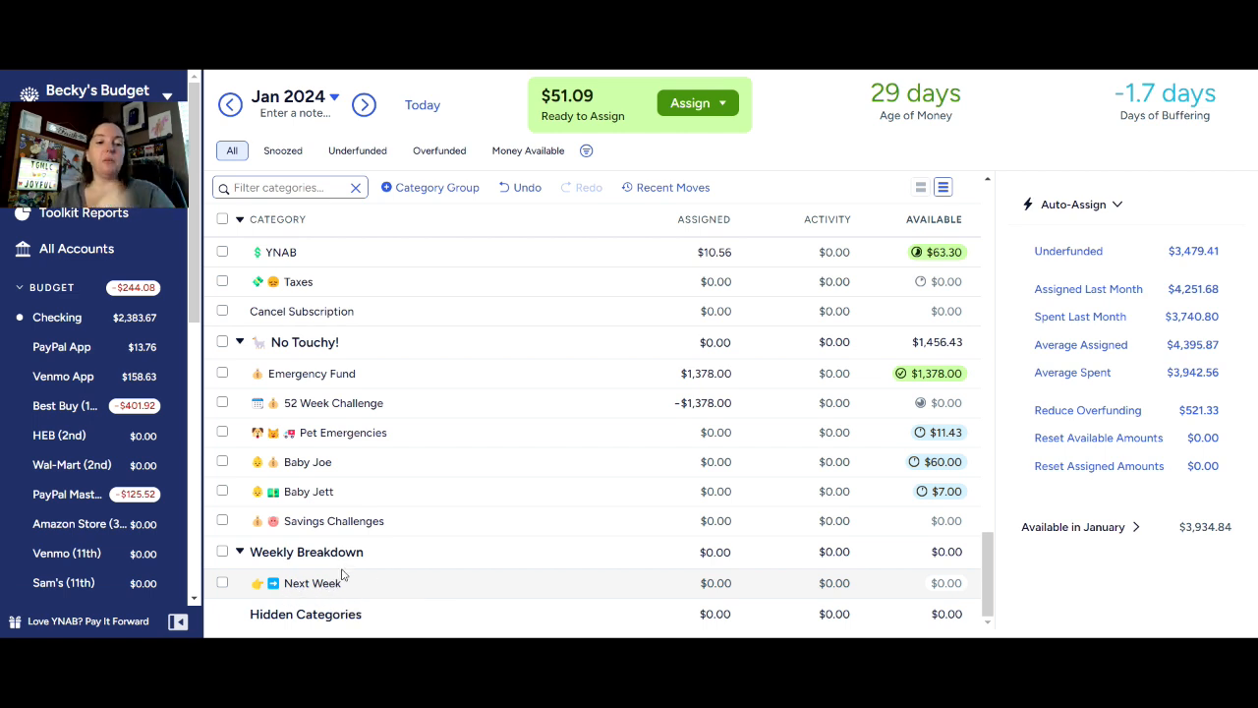
{"action": "left_click", "coordinate": [728, 587]}
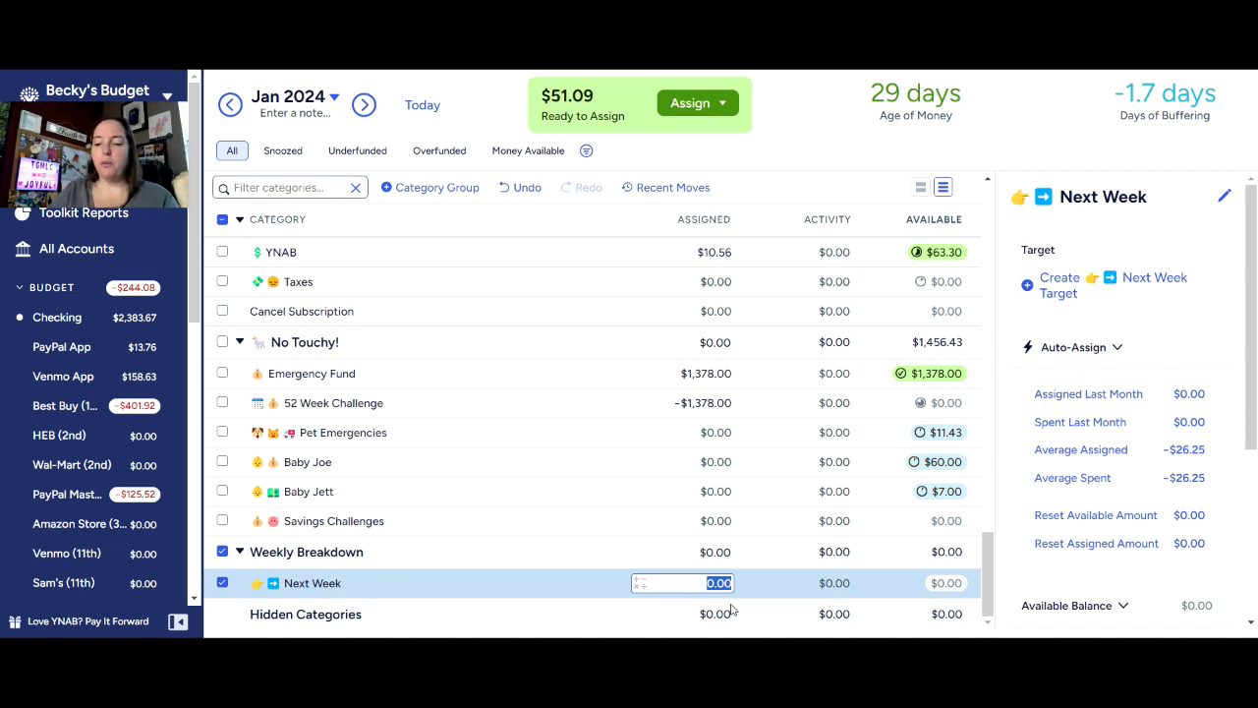
{"action": "type", "text": "51.0"}
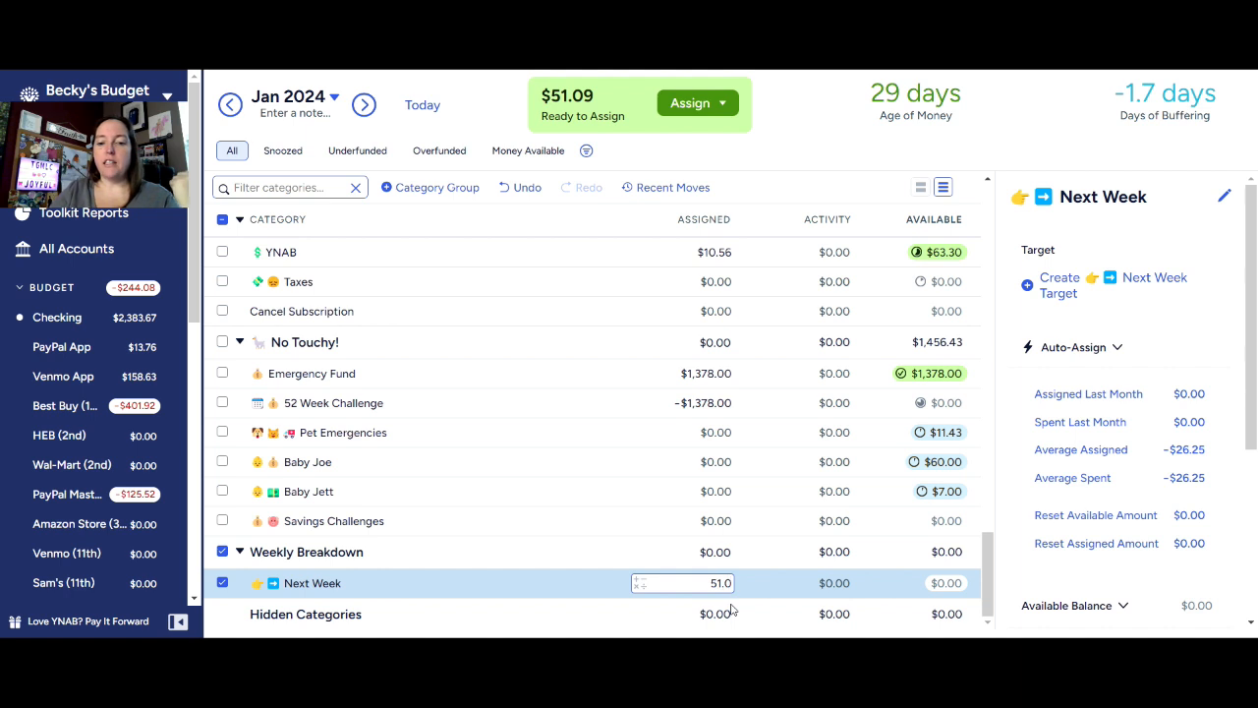
{"action": "type", "text": "9"}
{"action": "key", "text": "Return"}
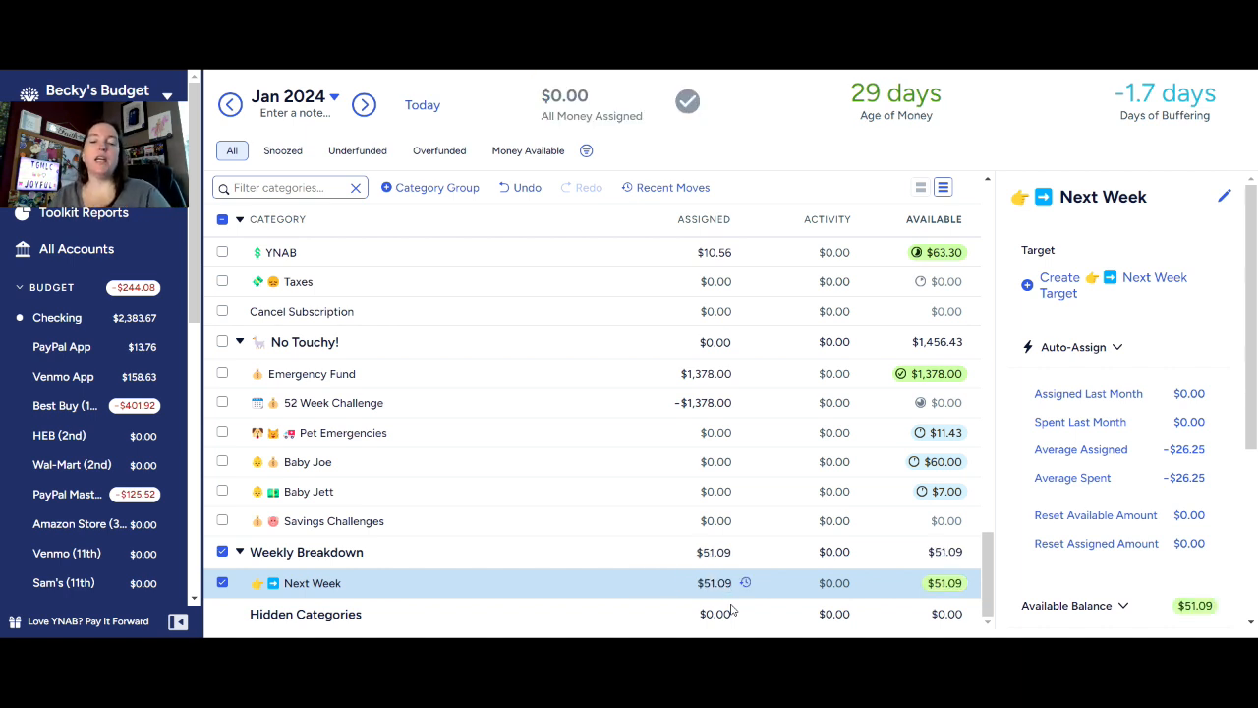